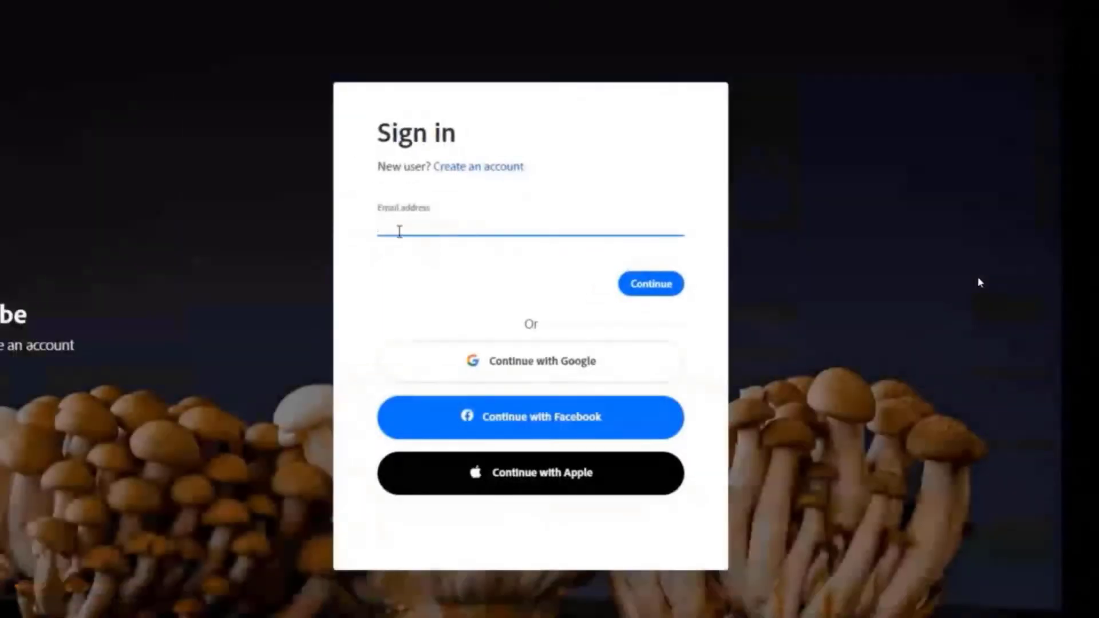
# Pause the tutorial video at Adobe's sign-in form around 0:33 and 0:35, resuming playback after each stop.
pyautogui.click(980, 282)
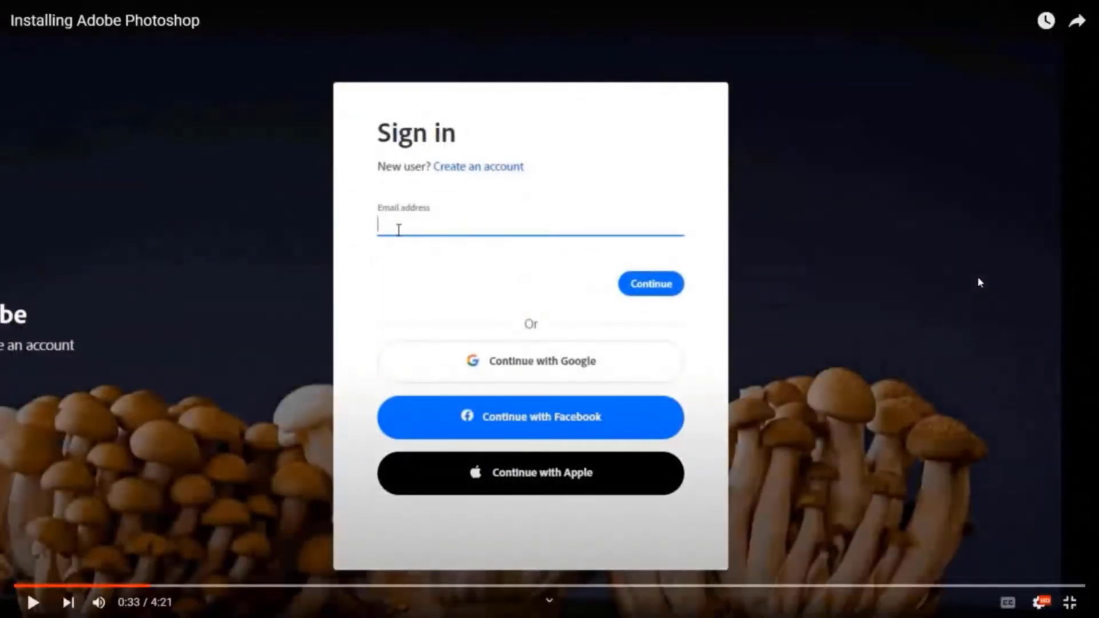
pyautogui.click(979, 283)
pyautogui.click(979, 282)
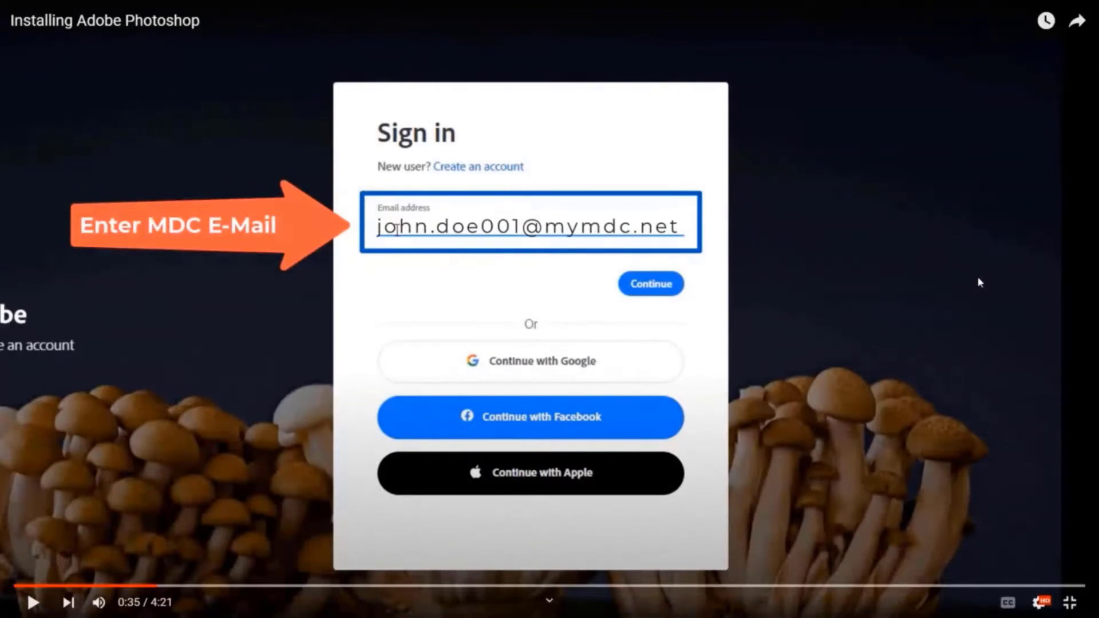
pyautogui.click(979, 281)
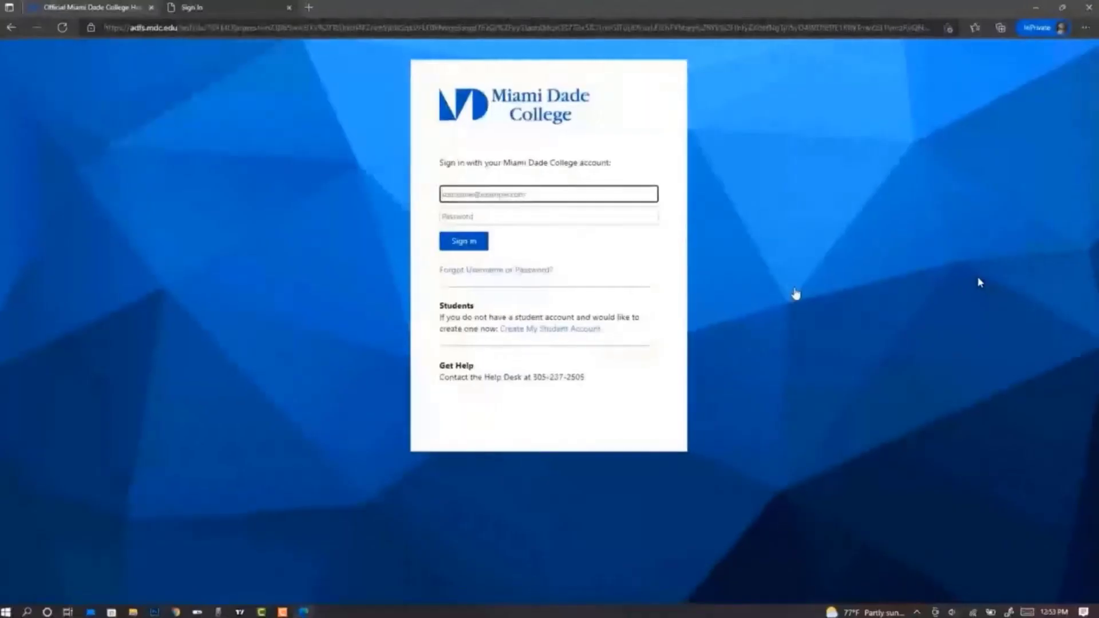
# Pause the video at the Miami Dade College sign-in page at 0:53 and 1:03, resuming playback after each stop.
pyautogui.click(978, 280)
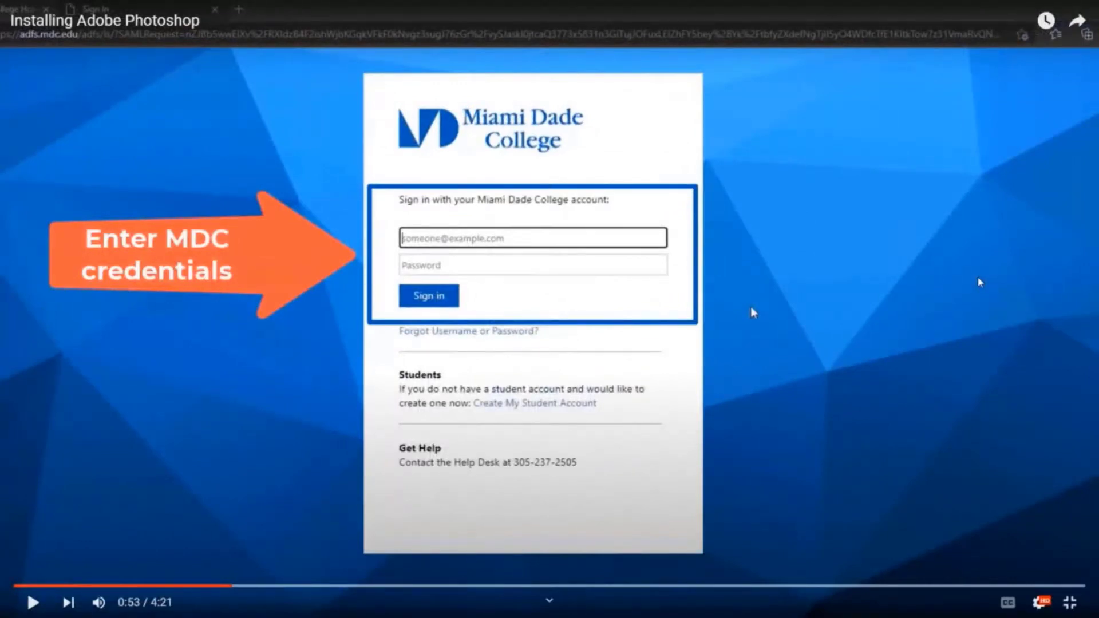
pyautogui.click(979, 282)
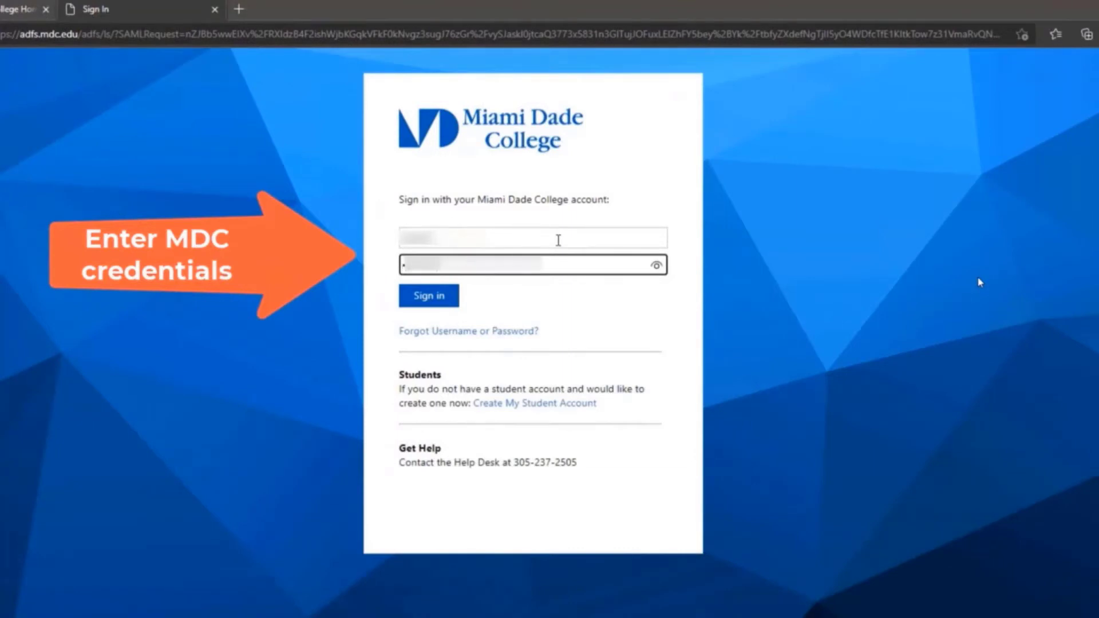
pyautogui.click(979, 282)
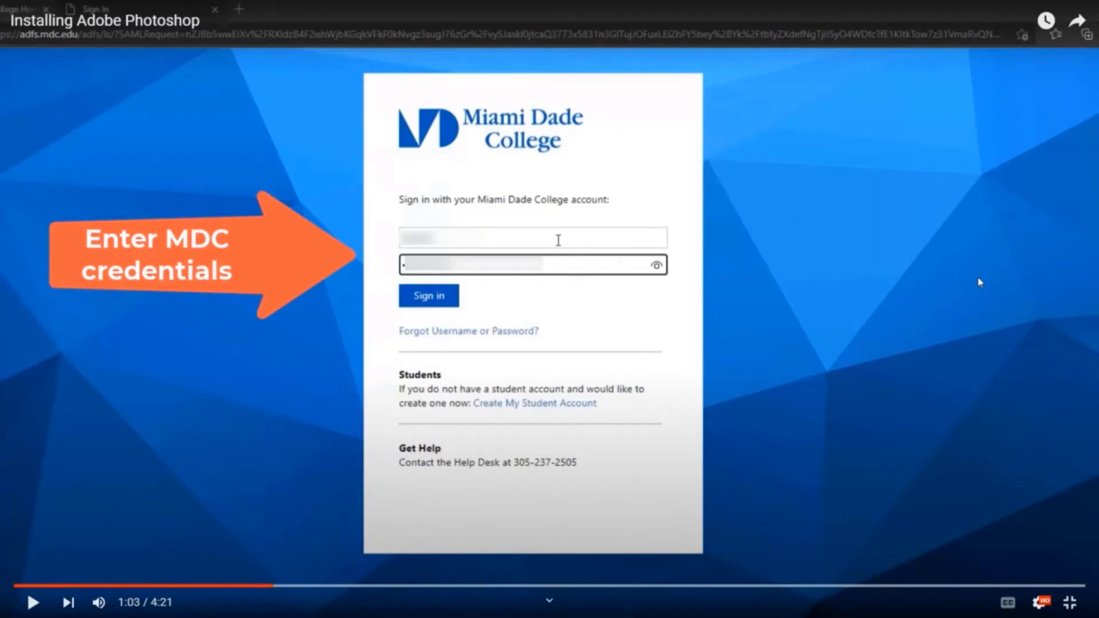
pyautogui.click(980, 282)
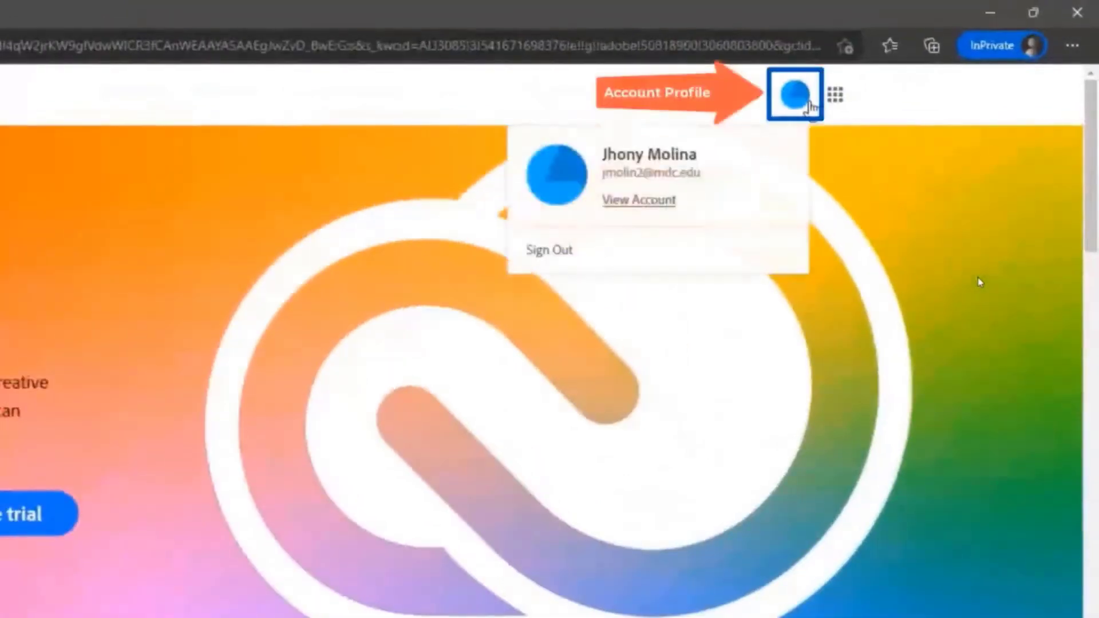
# Pause the video at the account profile (1:22) and at the web apps list (1:29), resuming playback after each.
pyautogui.click(979, 282)
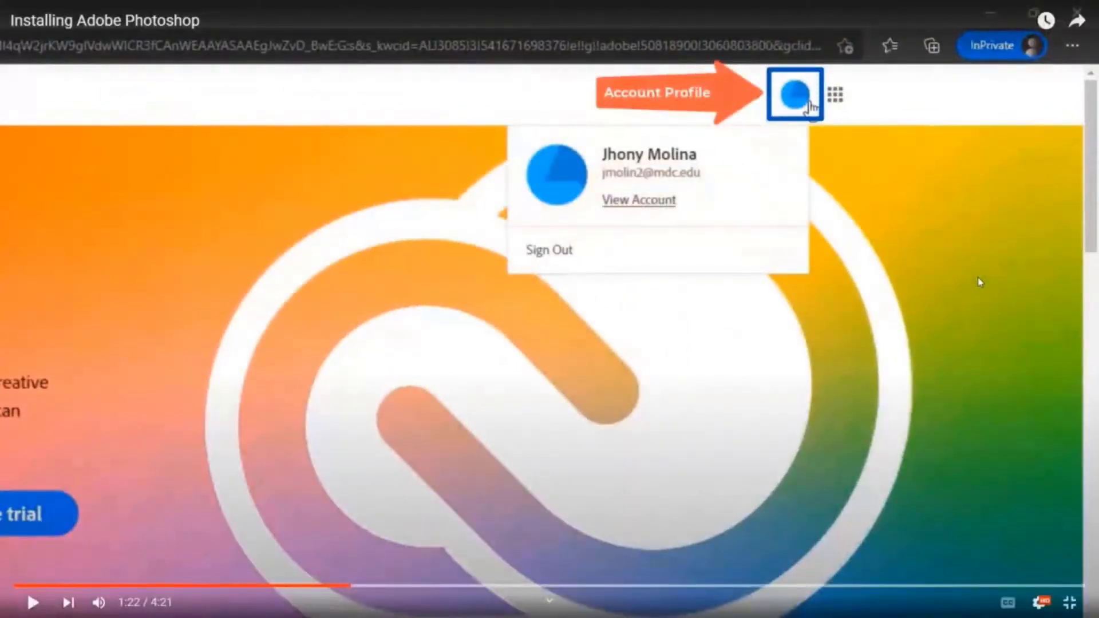
pyautogui.click(980, 282)
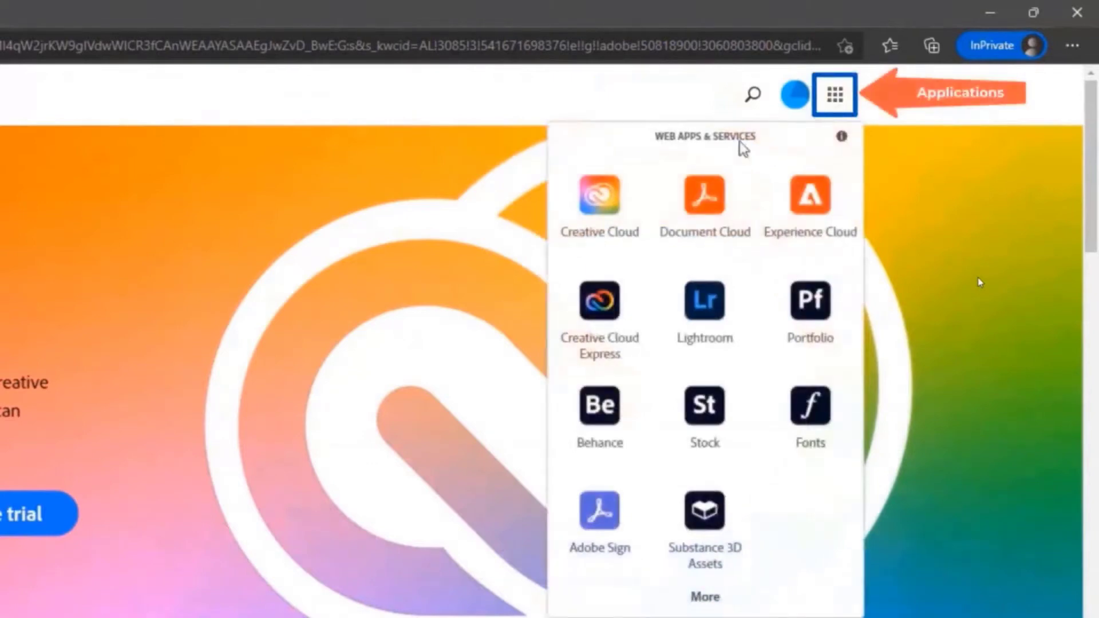
pyautogui.click(980, 282)
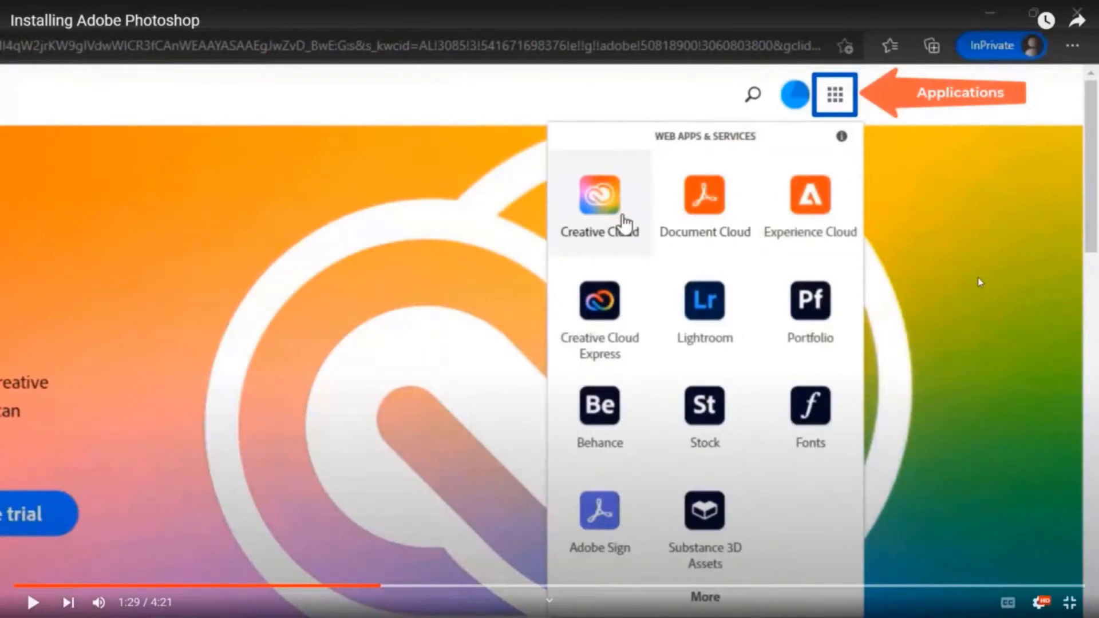
pyautogui.click(979, 282)
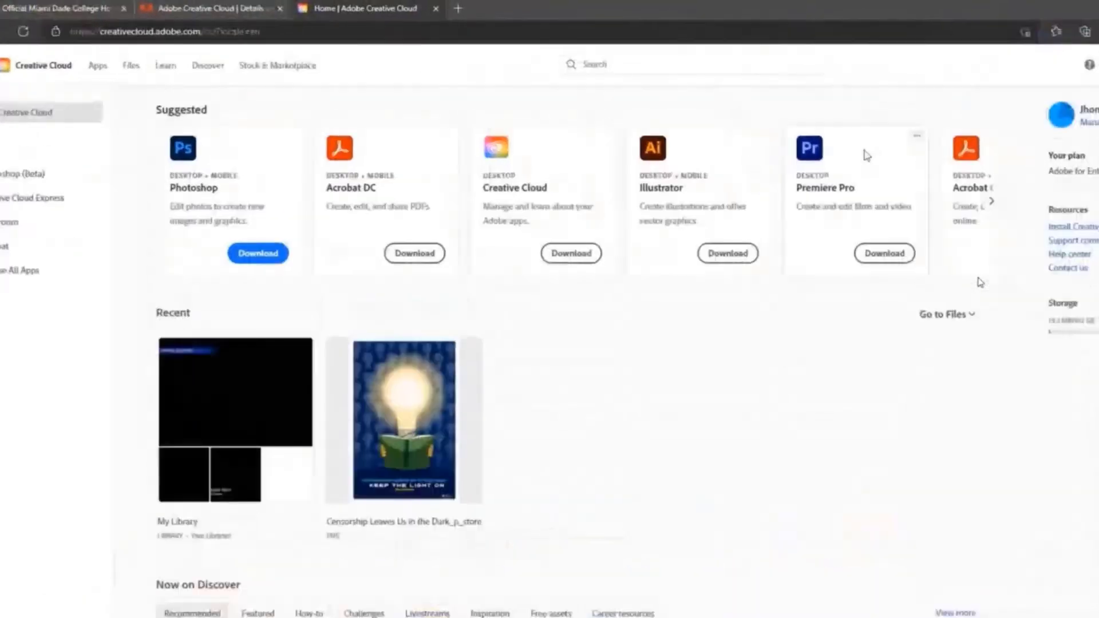
# Play through the Creative Cloud download part, pausing at 1:41, 1:52 and 1:54 to explain it, and resume playback.
pyautogui.click(978, 278)
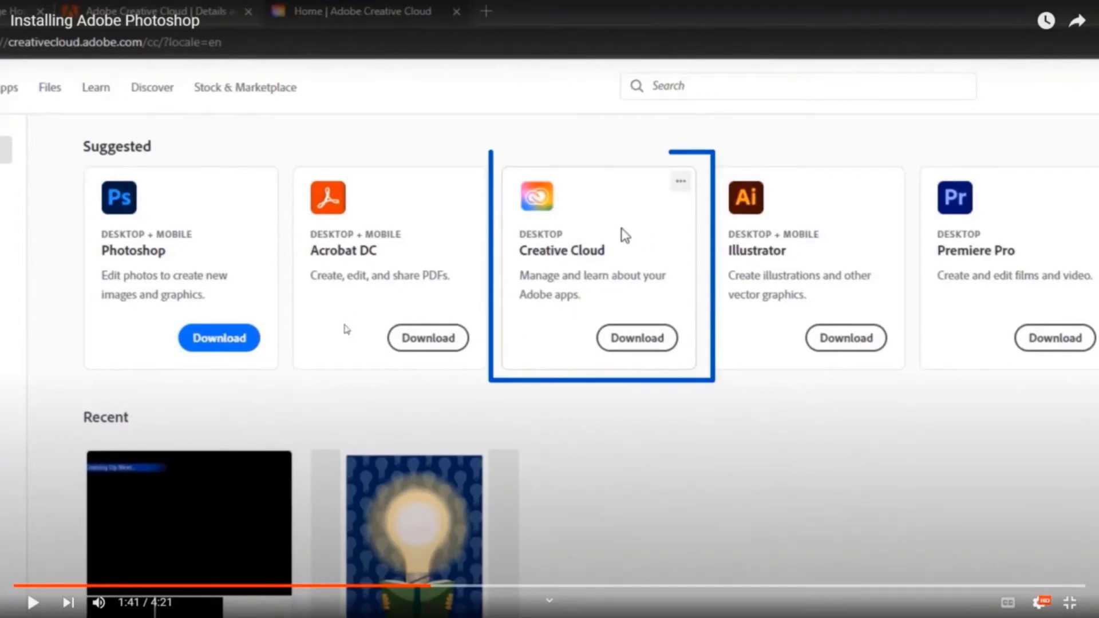
pyautogui.click(579, 430)
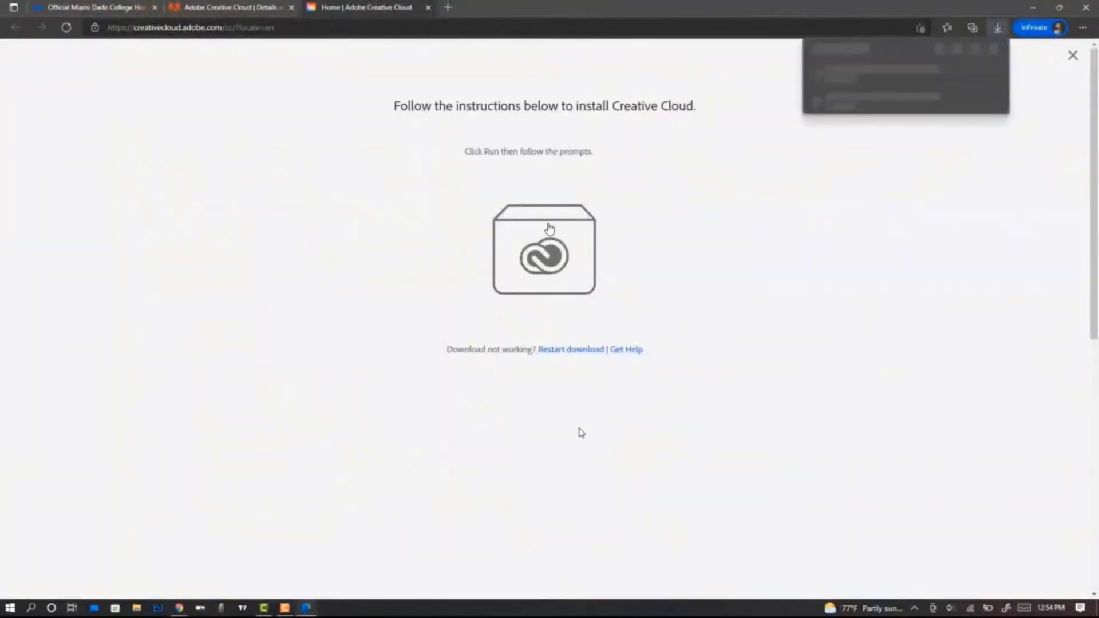
pyautogui.click(581, 433)
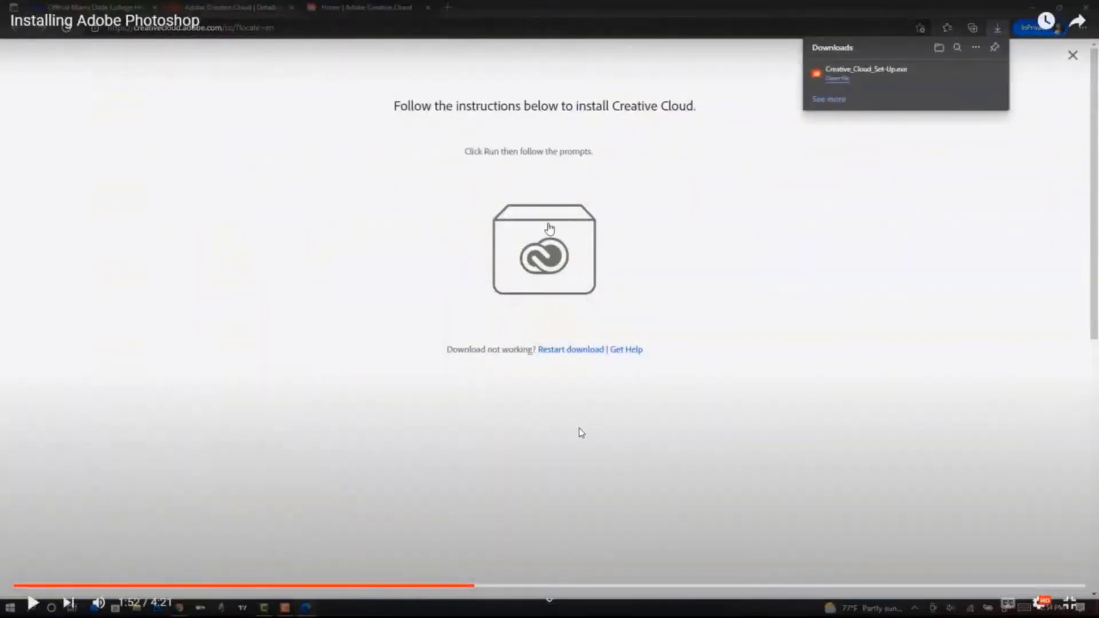
pyautogui.click(581, 433)
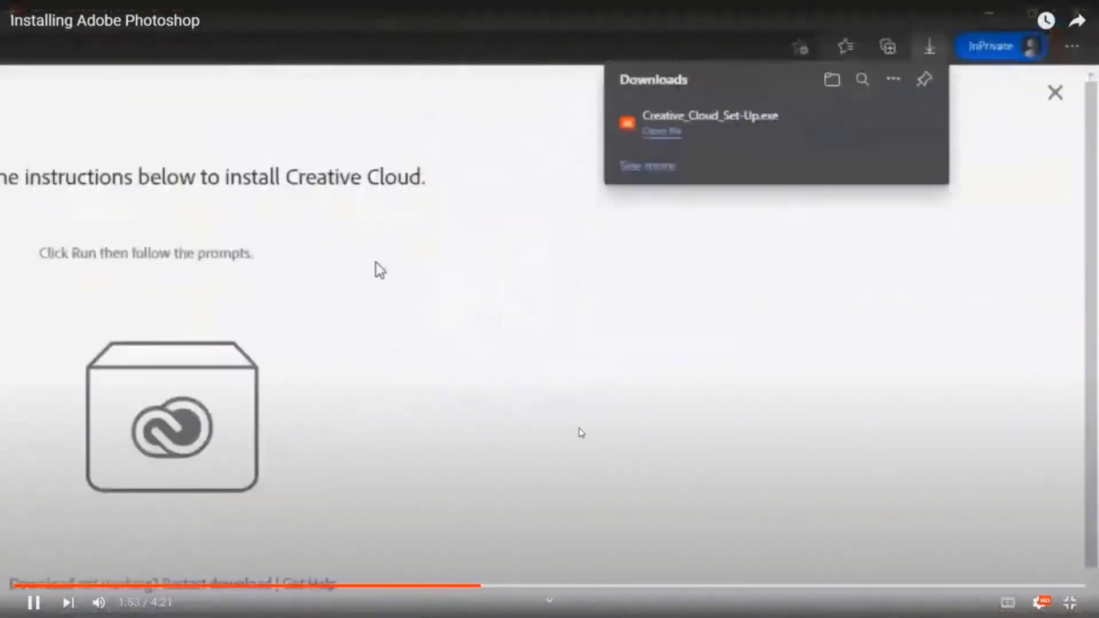
pyautogui.click(580, 433)
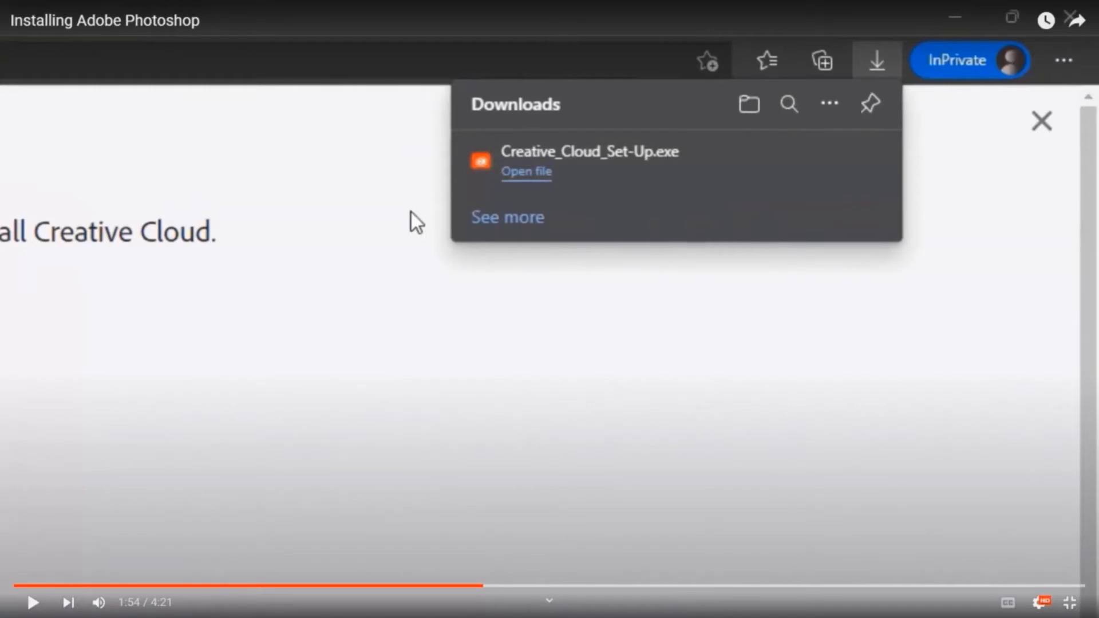
pyautogui.click(270, 419)
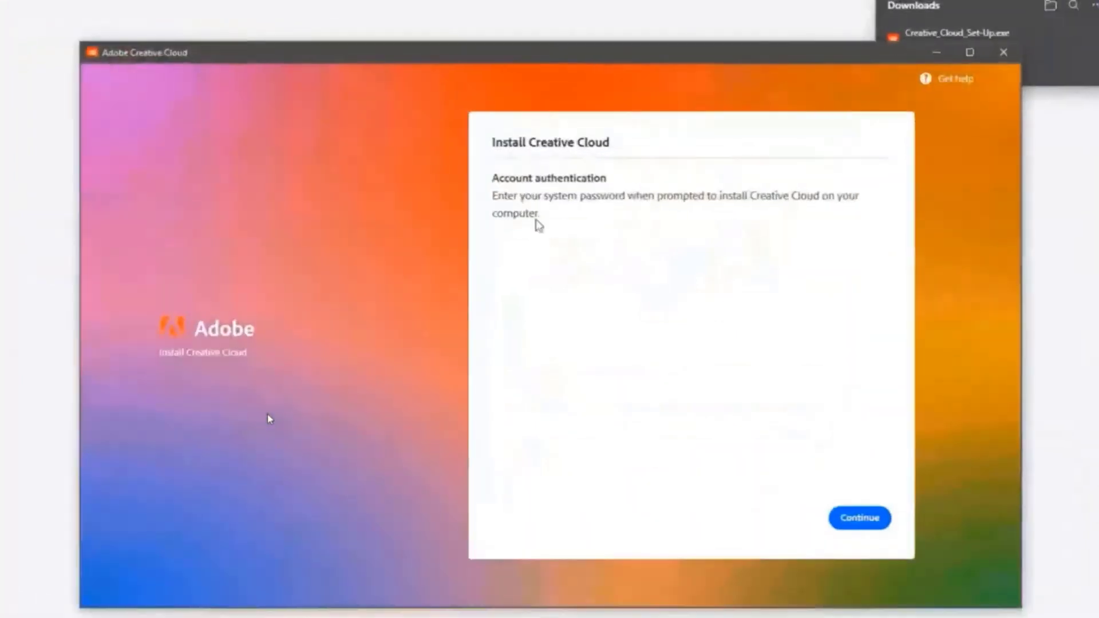
# Pause the video at the Creative Cloud installer's account authentication page at 2:03 and 2:04, and resume playback.
pyautogui.click(267, 419)
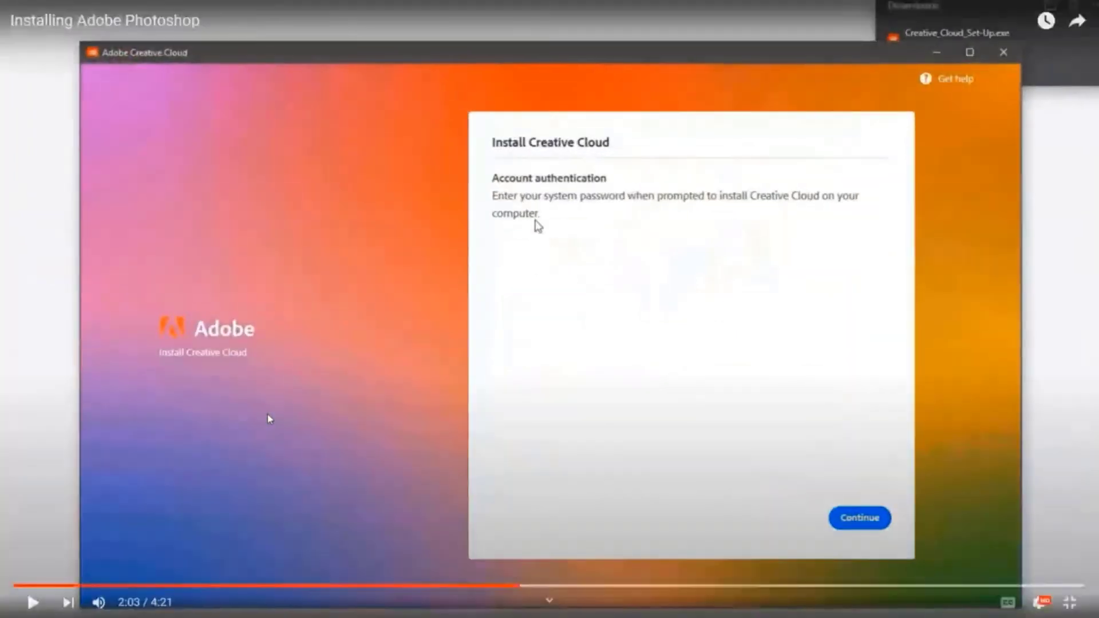
pyautogui.click(269, 419)
pyautogui.click(269, 419)
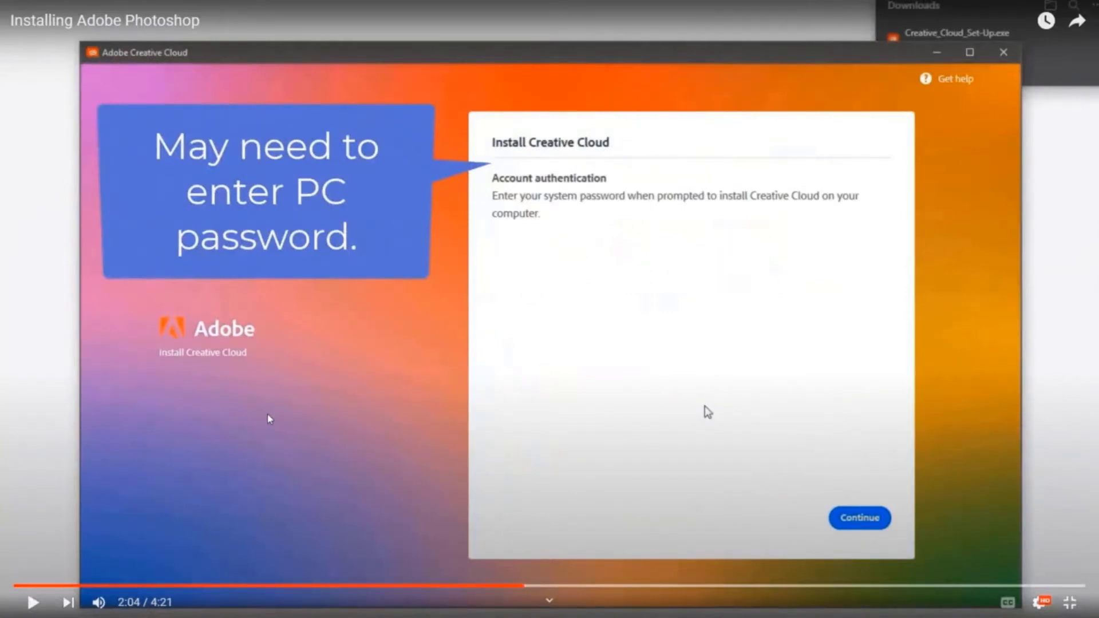
pyautogui.click(269, 419)
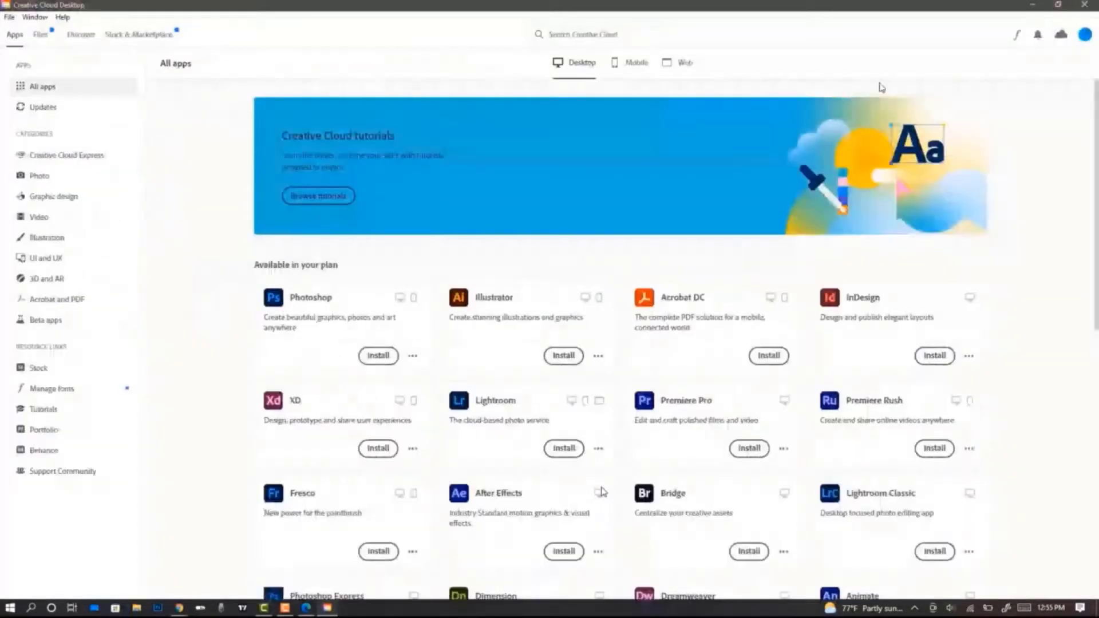
# Play the Photoshop installation part in stages, pausing from the app list at 2:27 to the installed Photoshop entry at 3:04, and resume.
pyautogui.click(602, 491)
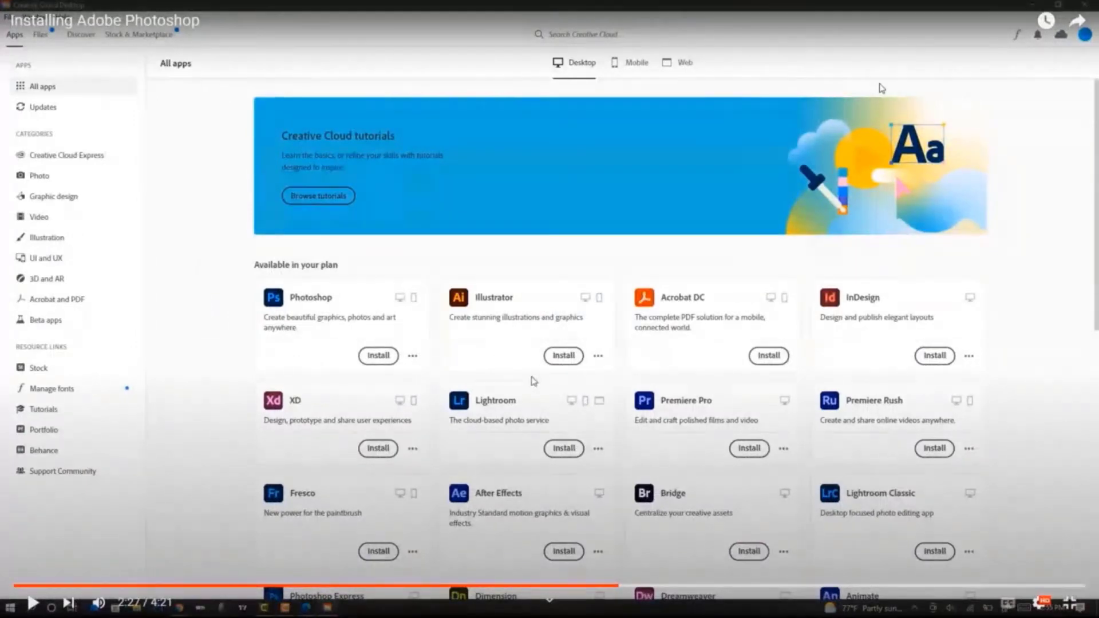
pyautogui.click(203, 372)
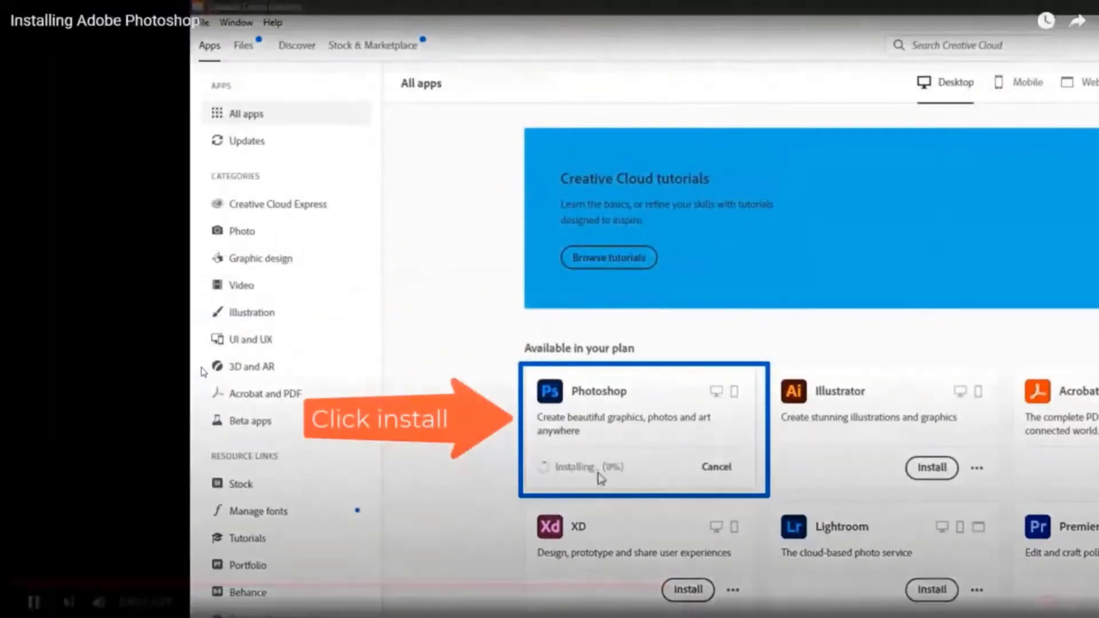
pyautogui.click(204, 372)
pyautogui.click(204, 372)
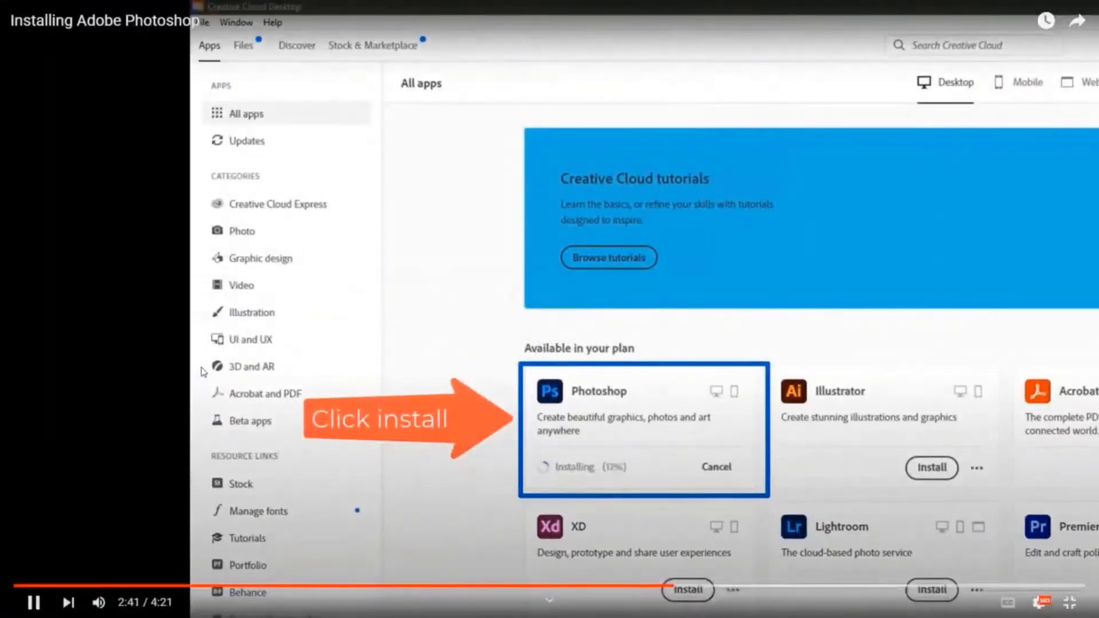
pyautogui.click(204, 371)
pyautogui.click(204, 372)
pyautogui.click(203, 371)
pyautogui.press('space')
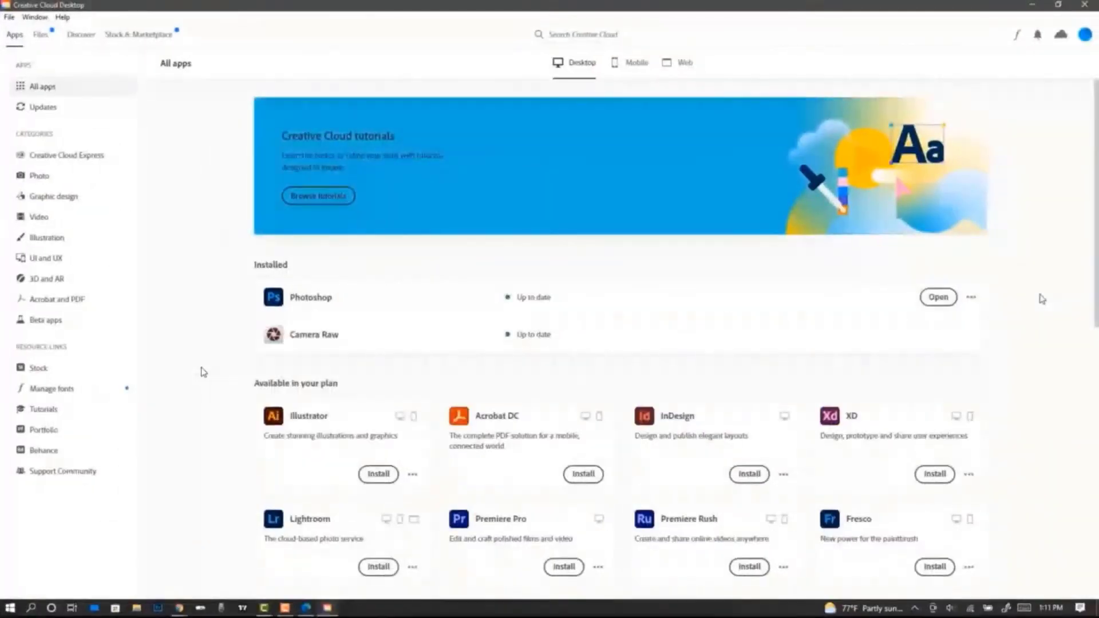
pyautogui.click(204, 372)
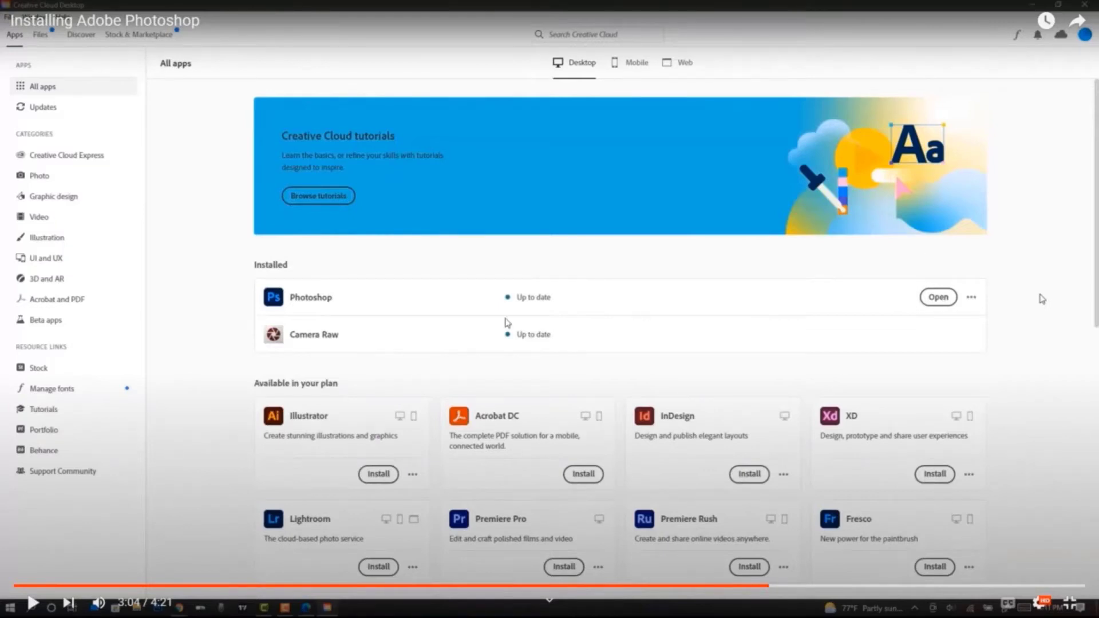
pyautogui.click(380, 320)
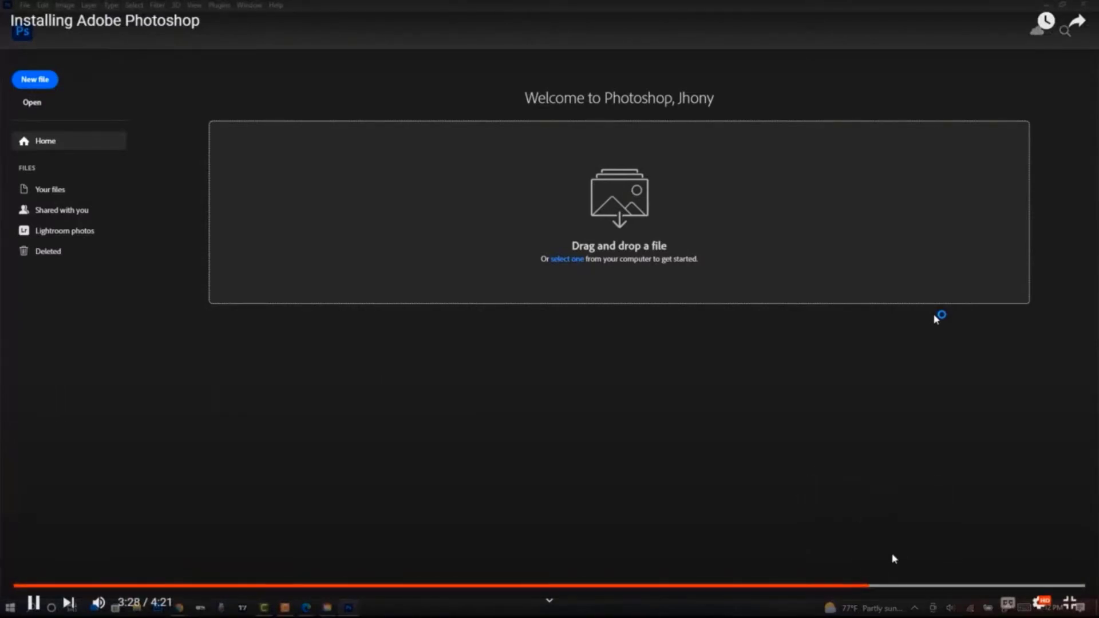
# Skip the video ahead past Photoshop's home screen to the Creative Cloud app list and pause it at 3:44.
pyautogui.click(898, 586)
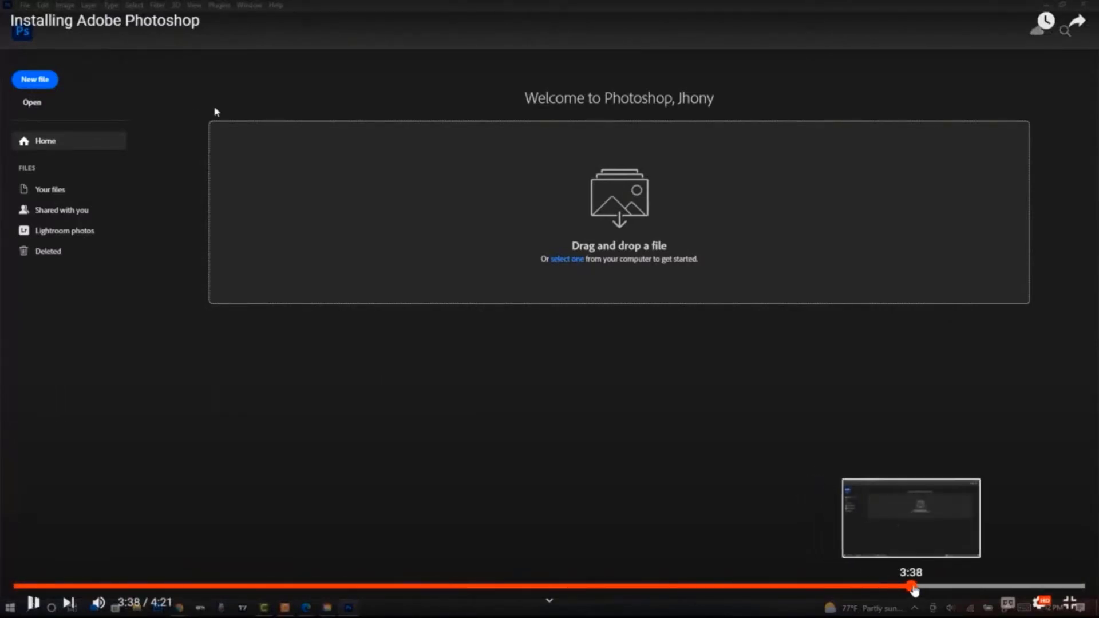
pyautogui.click(931, 586)
pyautogui.click(773, 480)
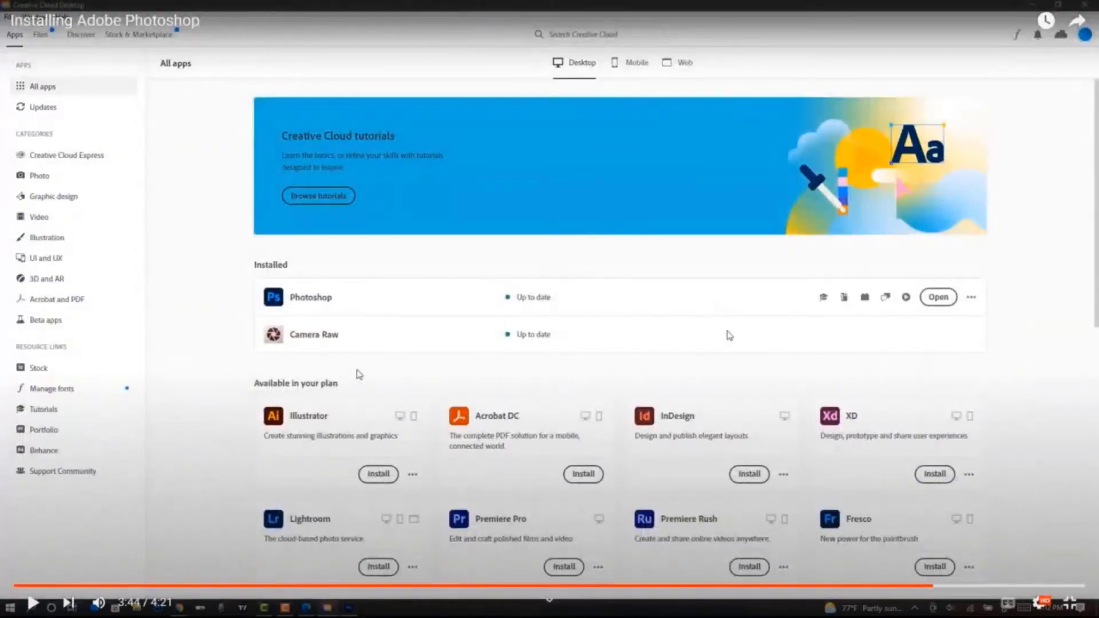
# Play the part on the other apps available in the plan, pausing at 3:58 to explain it, and resume playback.
pyautogui.click(734, 359)
pyautogui.click(359, 374)
pyautogui.click(360, 374)
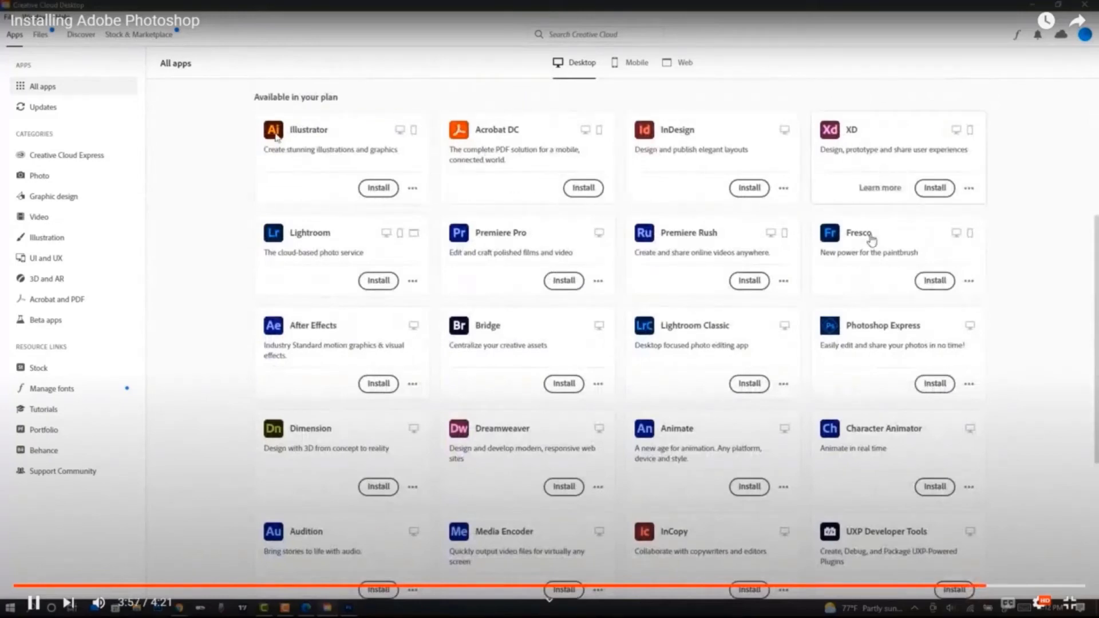
pyautogui.click(289, 109)
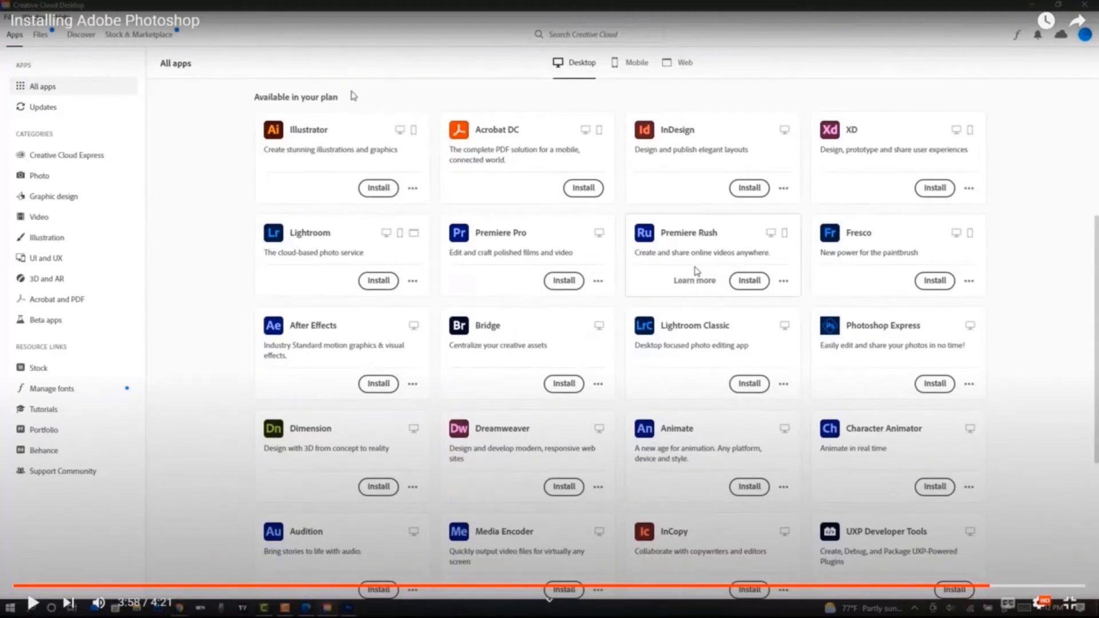
pyautogui.click(610, 252)
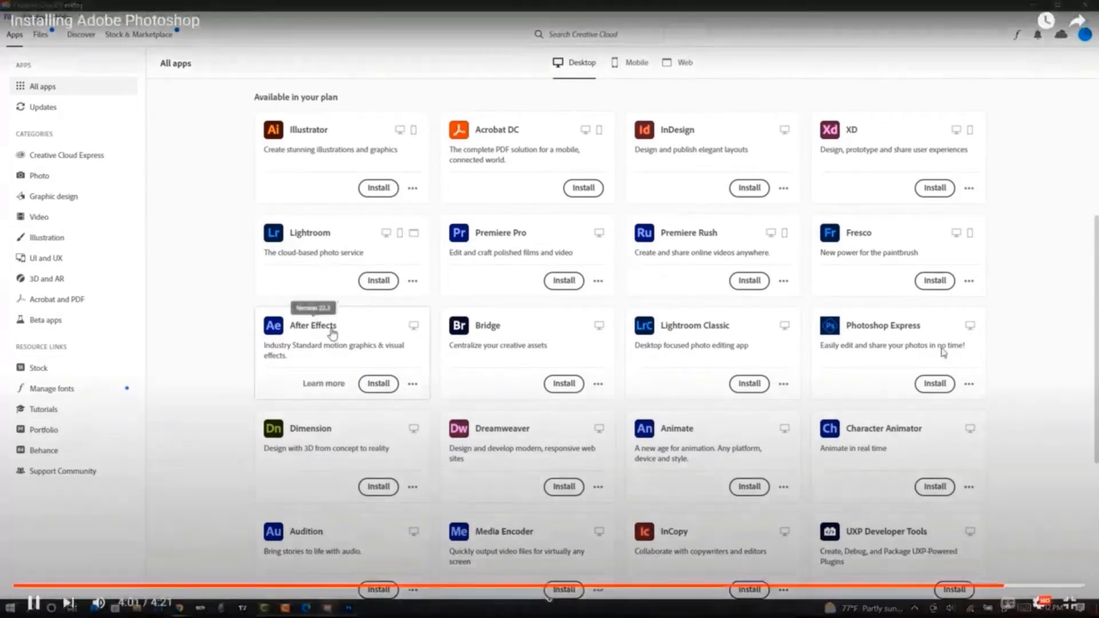
# Skip the video ahead to the Additional Help screen and pause it at 4:16.
pyautogui.click(1034, 586)
pyautogui.click(1048, 588)
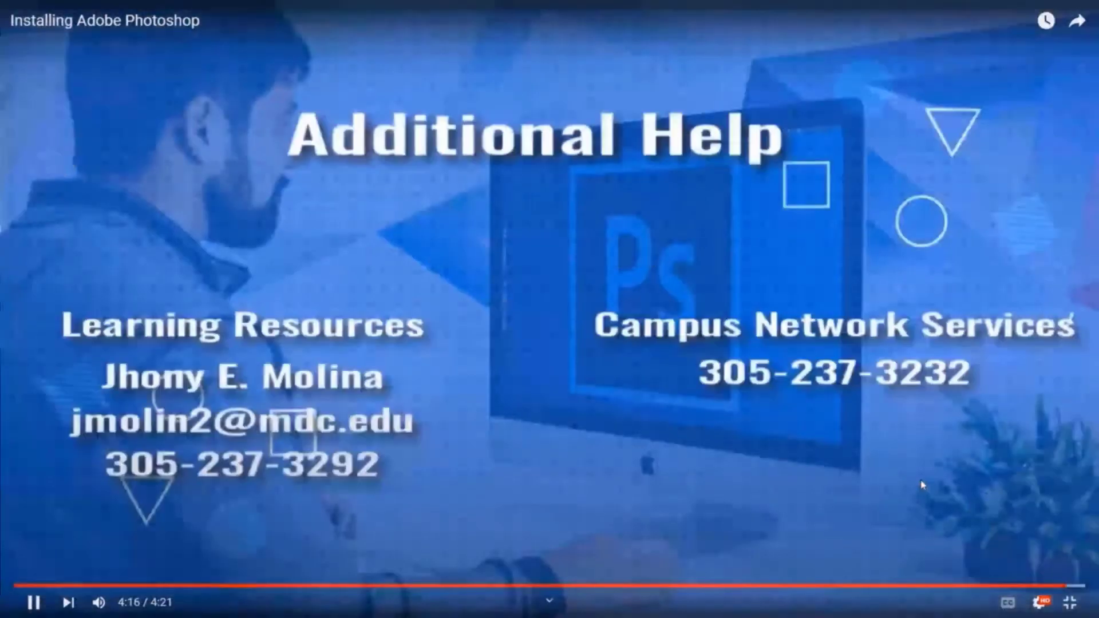
pyautogui.click(921, 485)
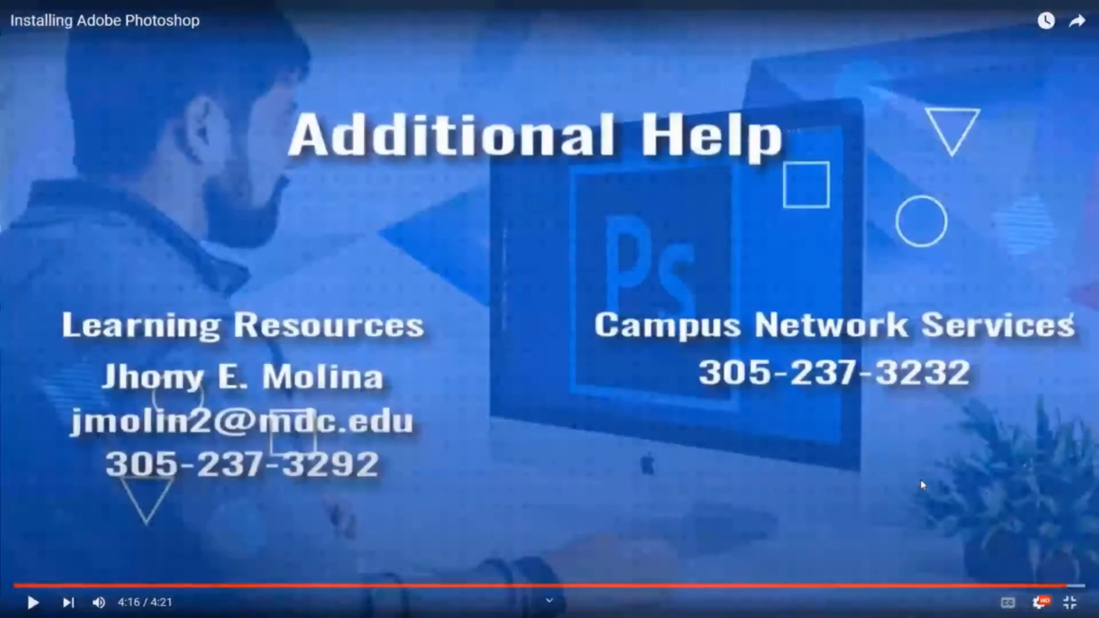
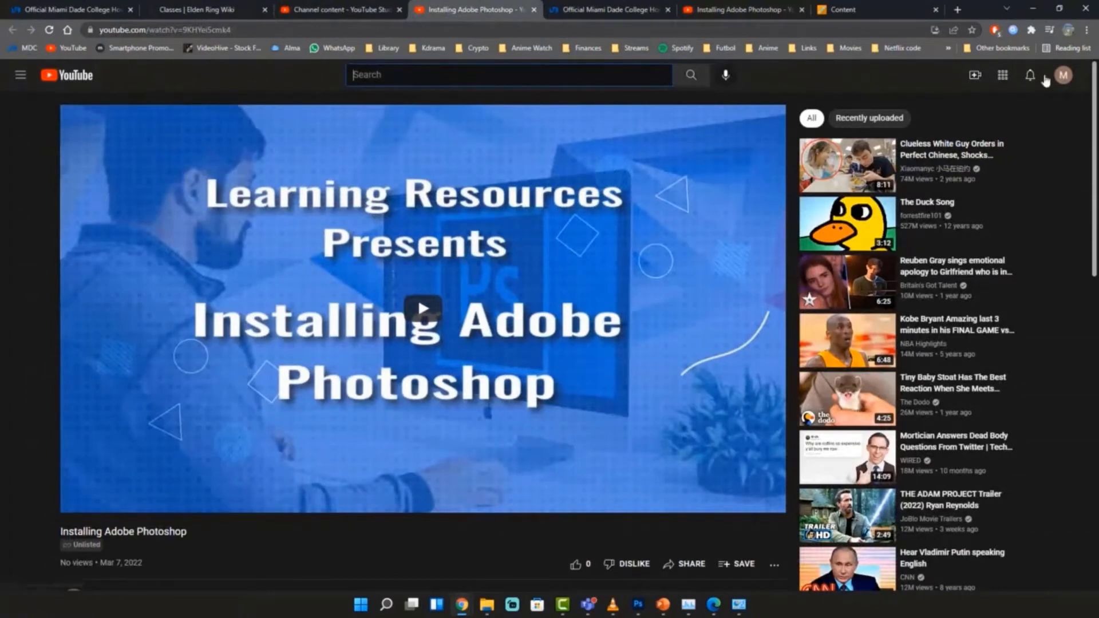
# Search YouTube for "miami dade college" and open the Miami Dade College channel.
pyautogui.write('mia')
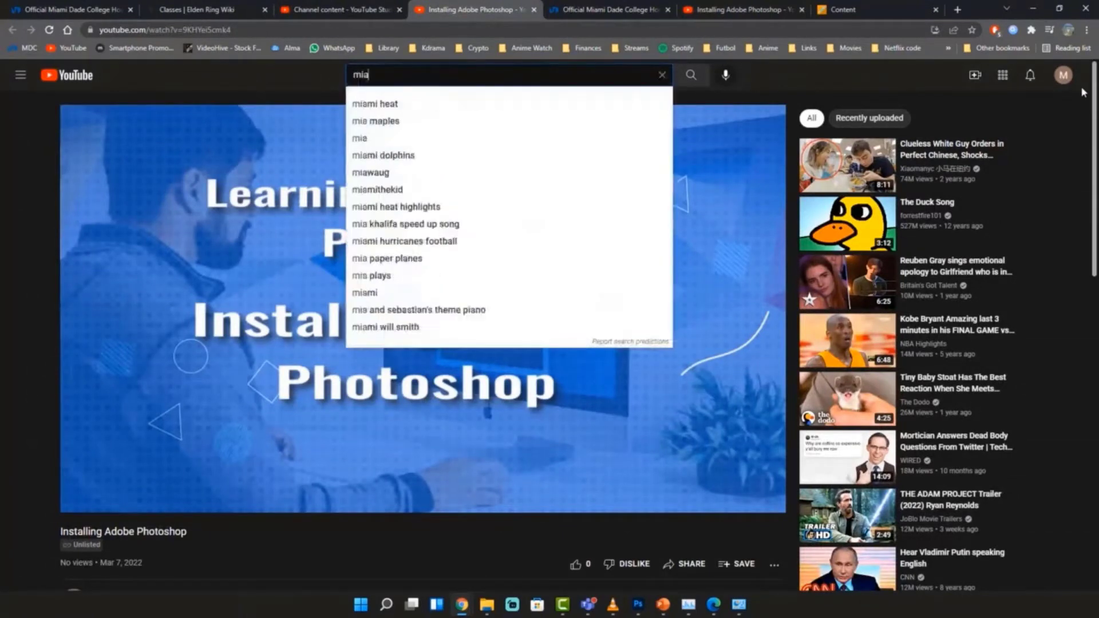
pyautogui.write('mi dade college')
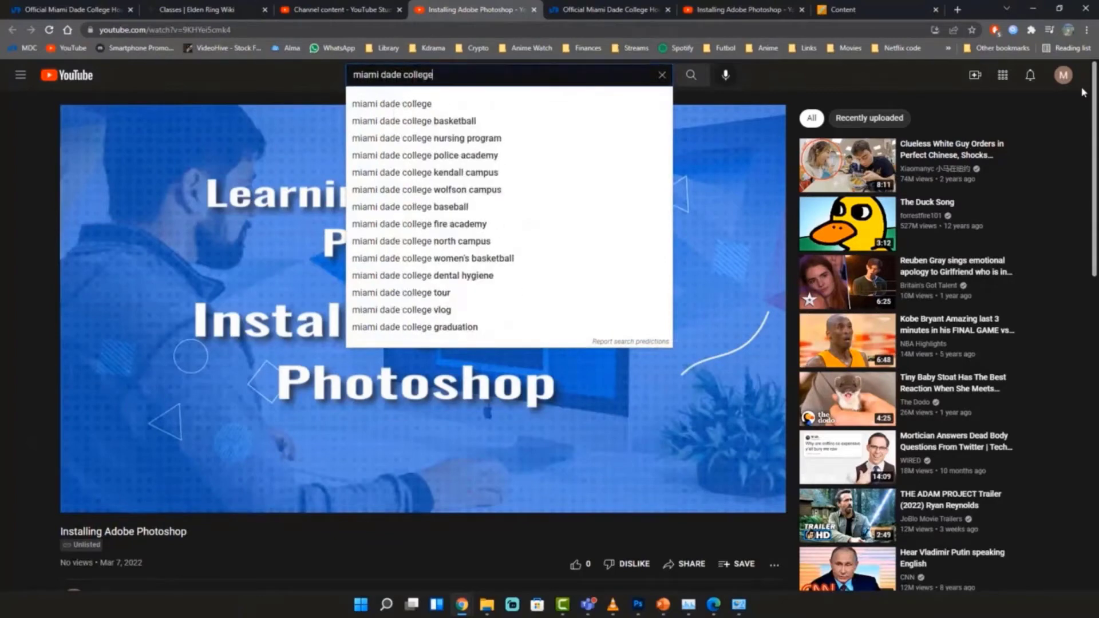
pyautogui.press('Return')
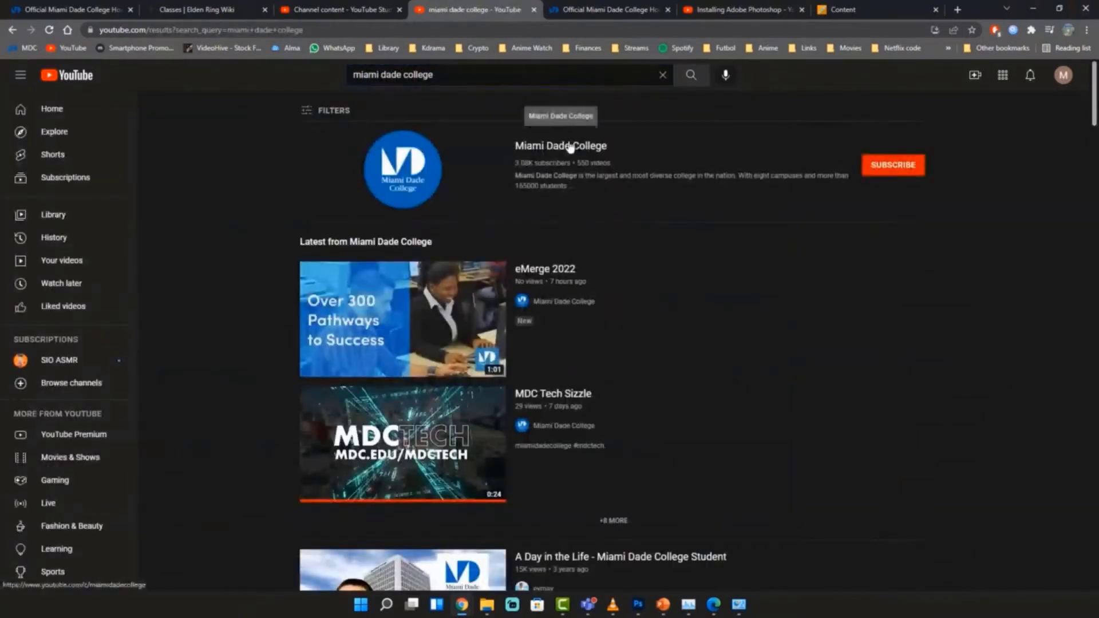
pyautogui.click(559, 150)
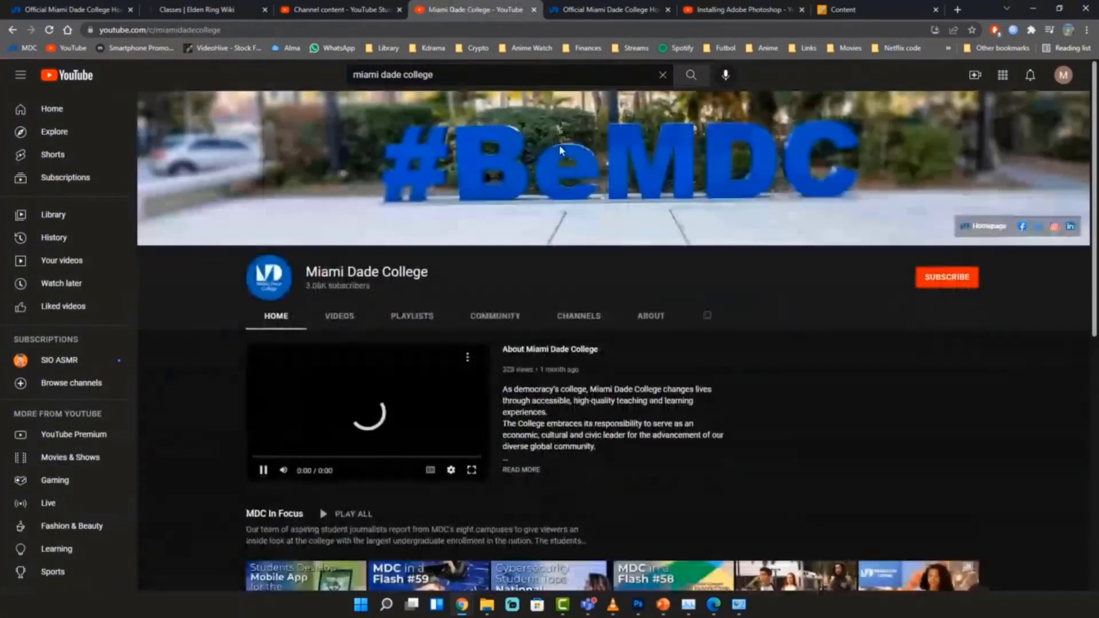
# Open the full MDC Learning Resource Skills Workshops playlist from the channel's playlists, briefly revisiting the Photoshop installation video.
pyautogui.click(401, 317)
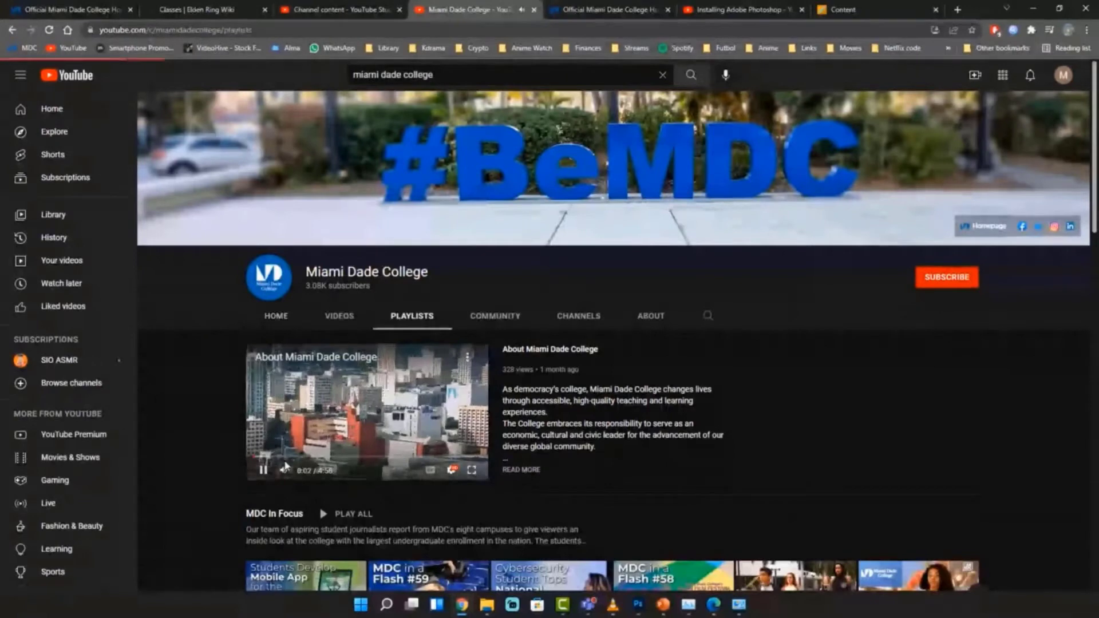
pyautogui.scroll(-3, 371, 350)
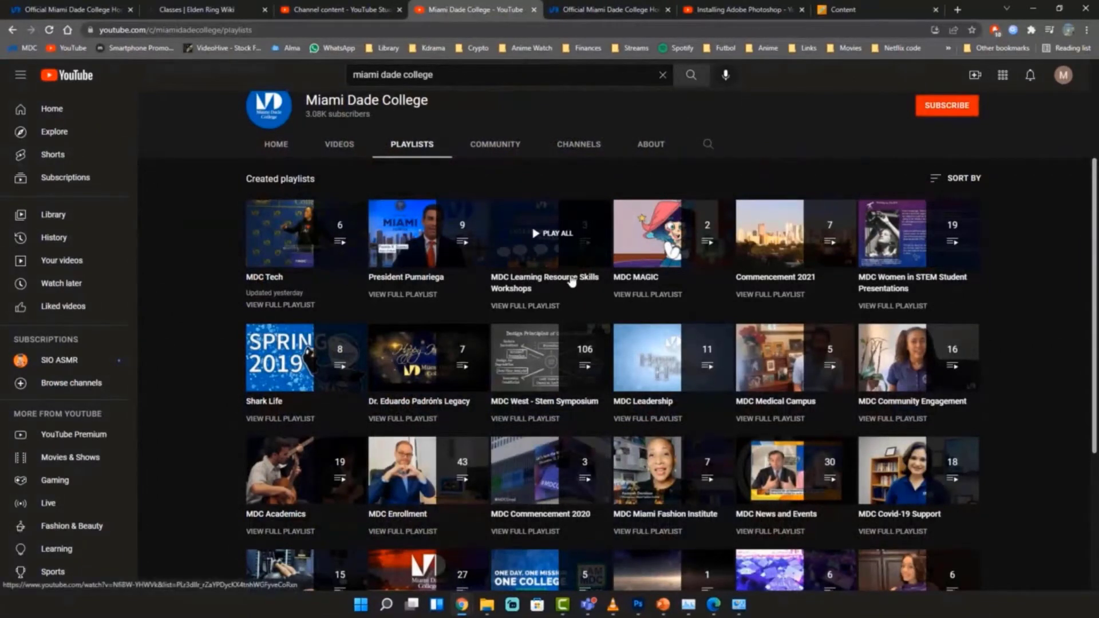
pyautogui.click(526, 306)
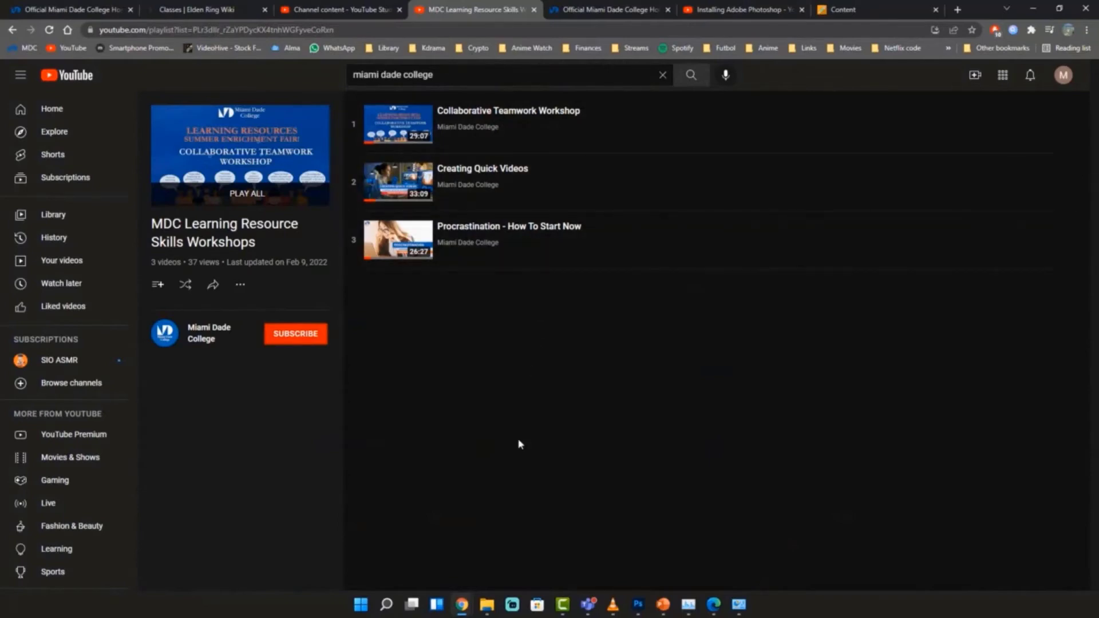
pyautogui.click(772, 7)
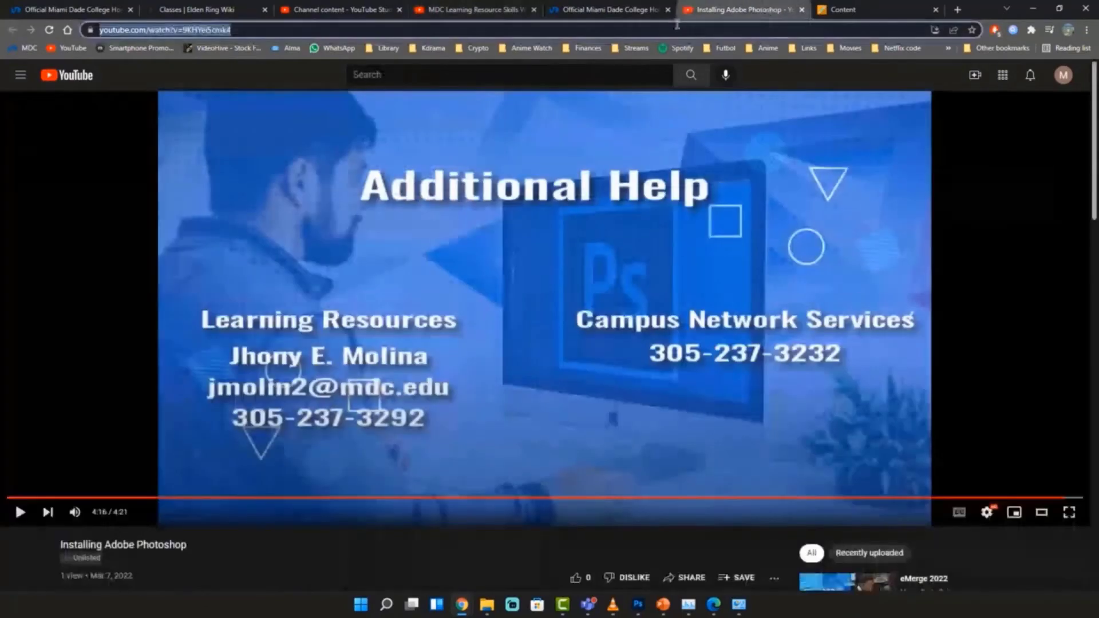
pyautogui.click(496, 6)
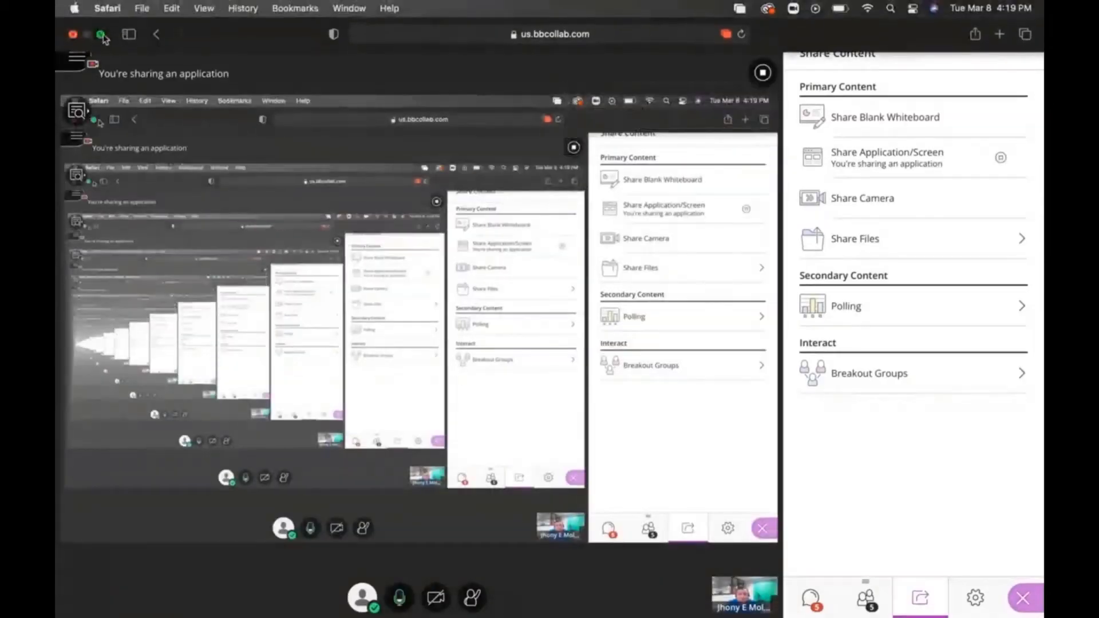
# Take the screen-sharing browser window out of full screen, minimise it, and minimise the Photoshop window to reveal the desktop.
pyautogui.click(100, 35)
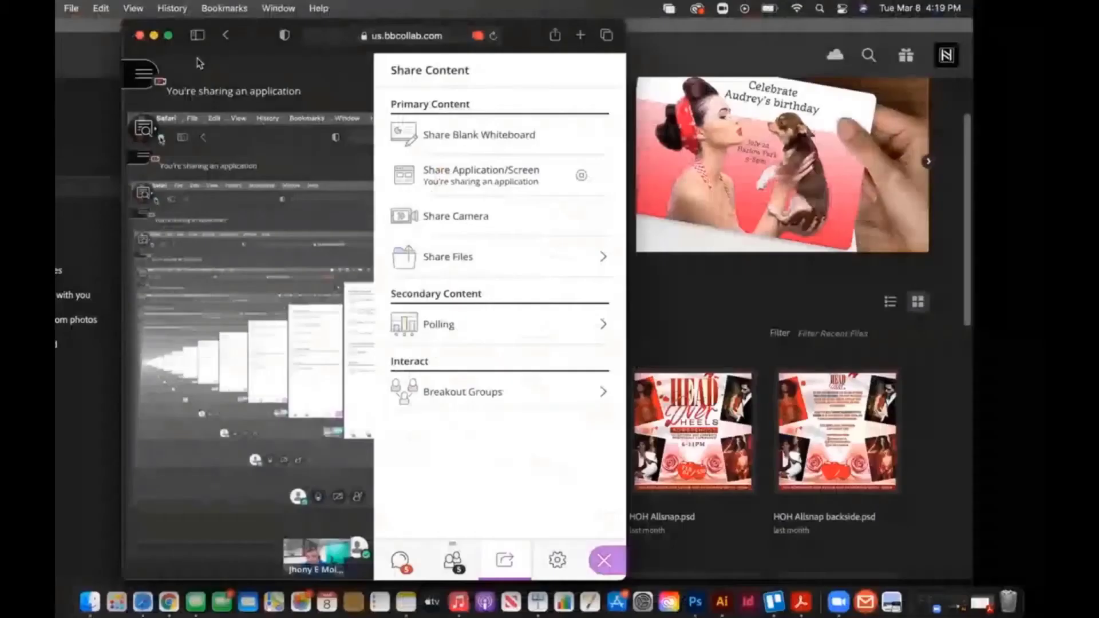
pyautogui.click(154, 35)
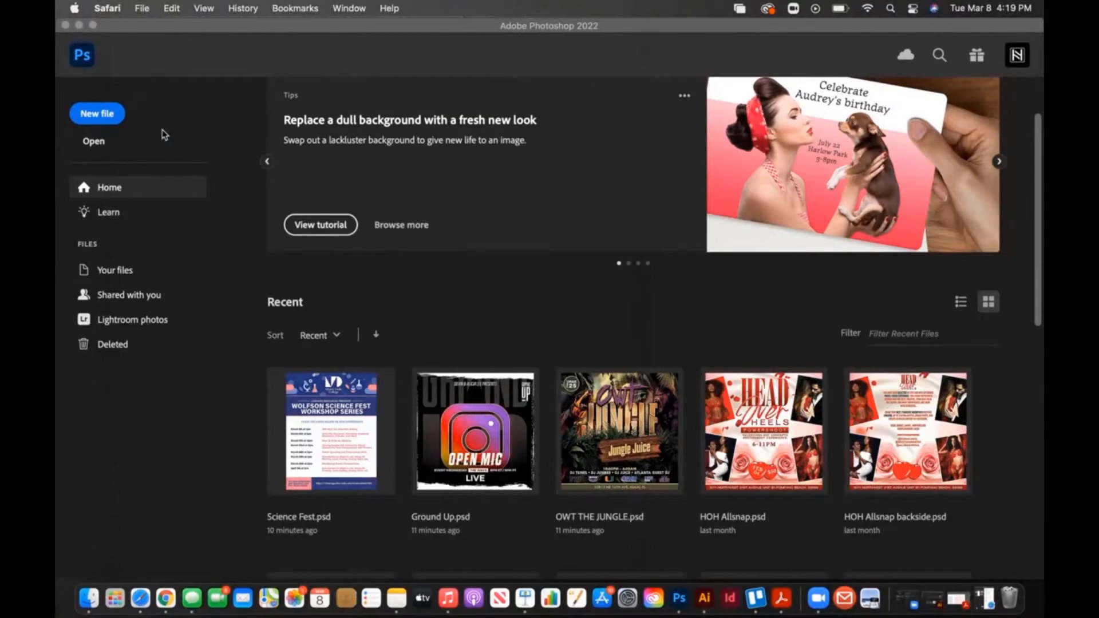
pyautogui.click(79, 26)
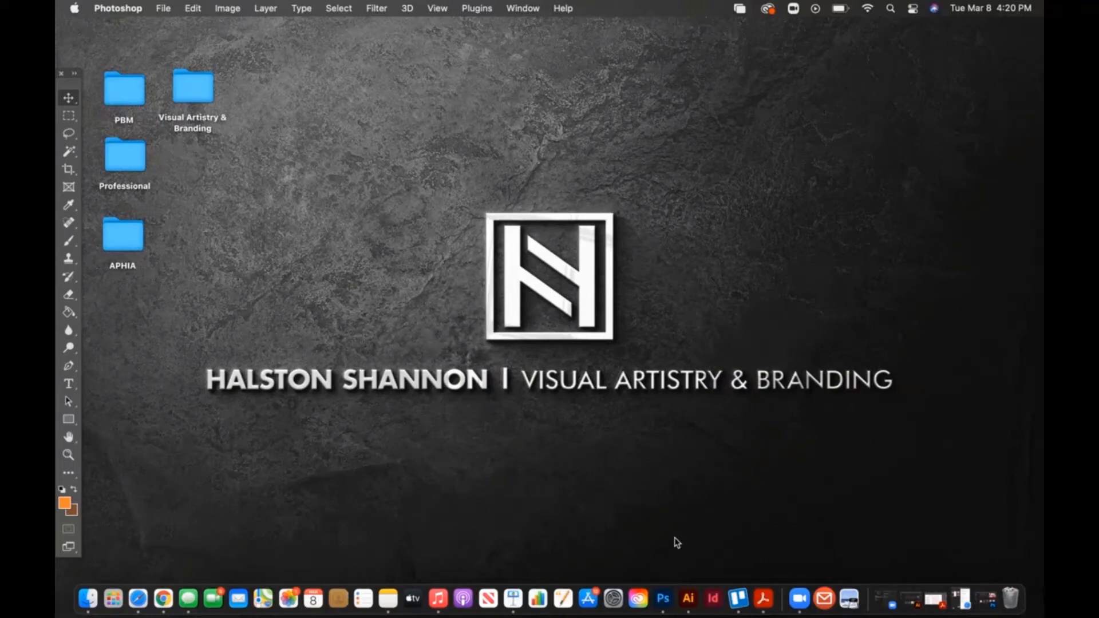
# Bring the Photoshop home window back and close the floating tools panel.
pyautogui.moveTo(763, 598); pyautogui.dragTo(738, 602)
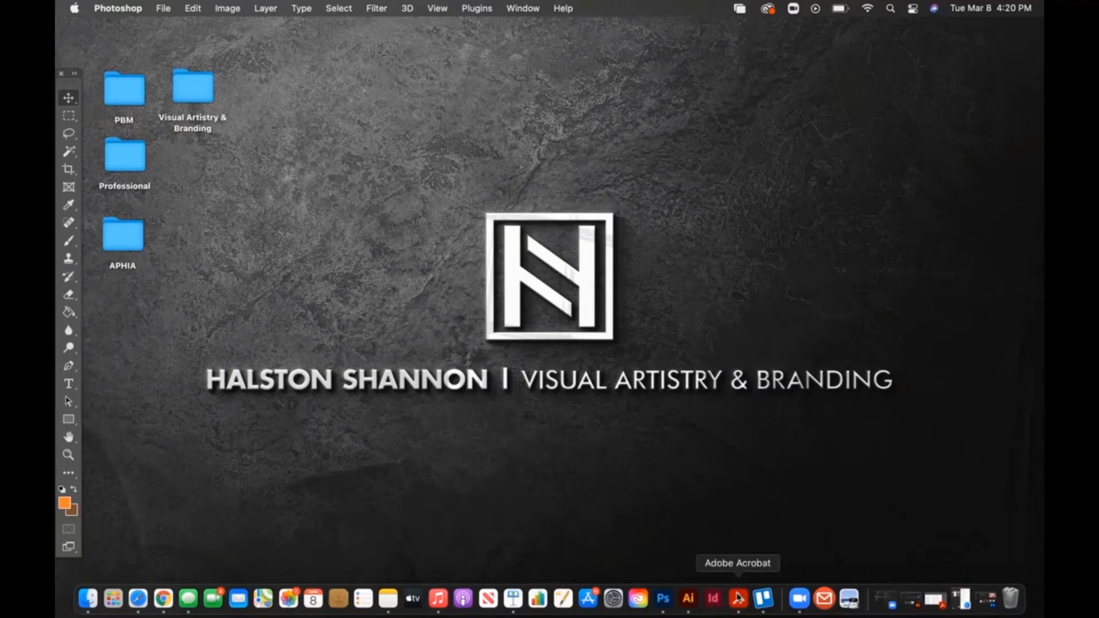
pyautogui.click(664, 600)
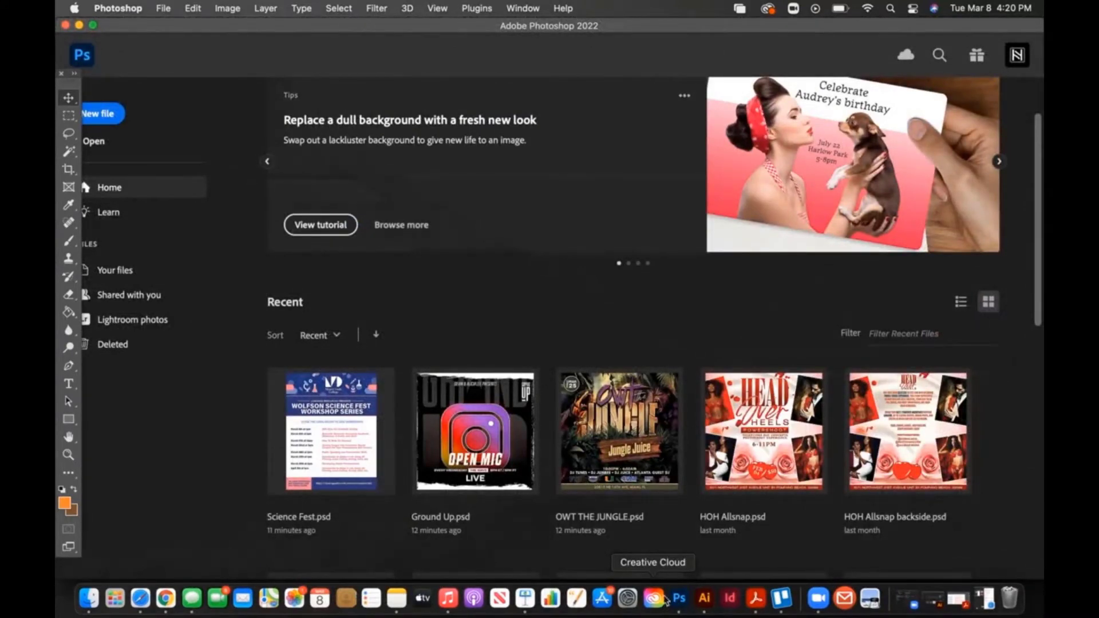
pyautogui.click(61, 74)
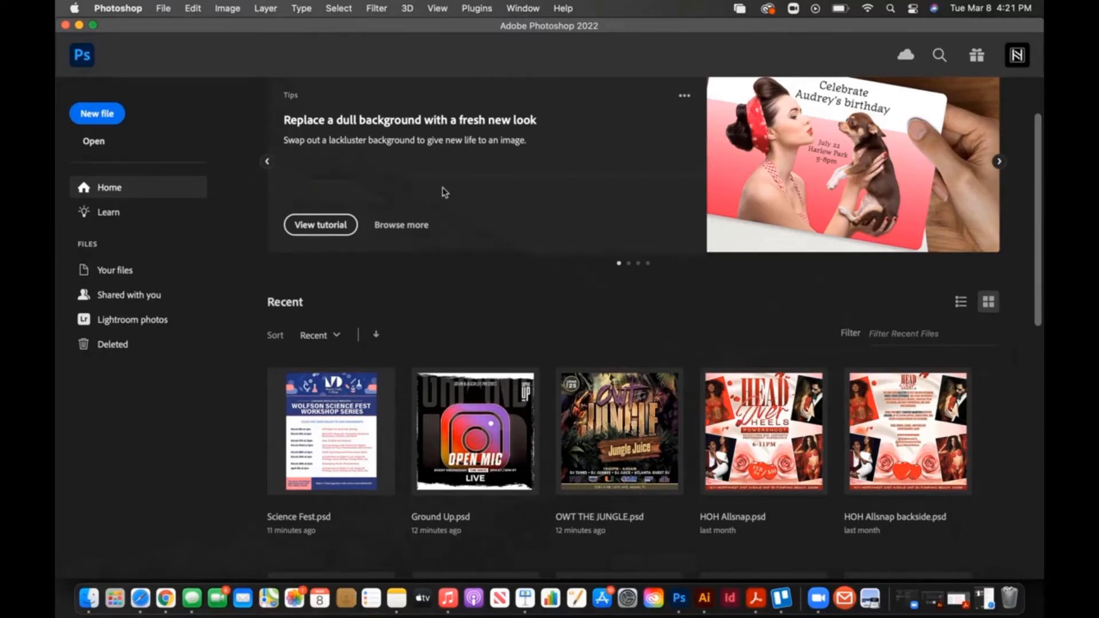
# Examine the suggestions and the recent files on Photoshop's home screen.
pyautogui.scroll(3, 445, 192)
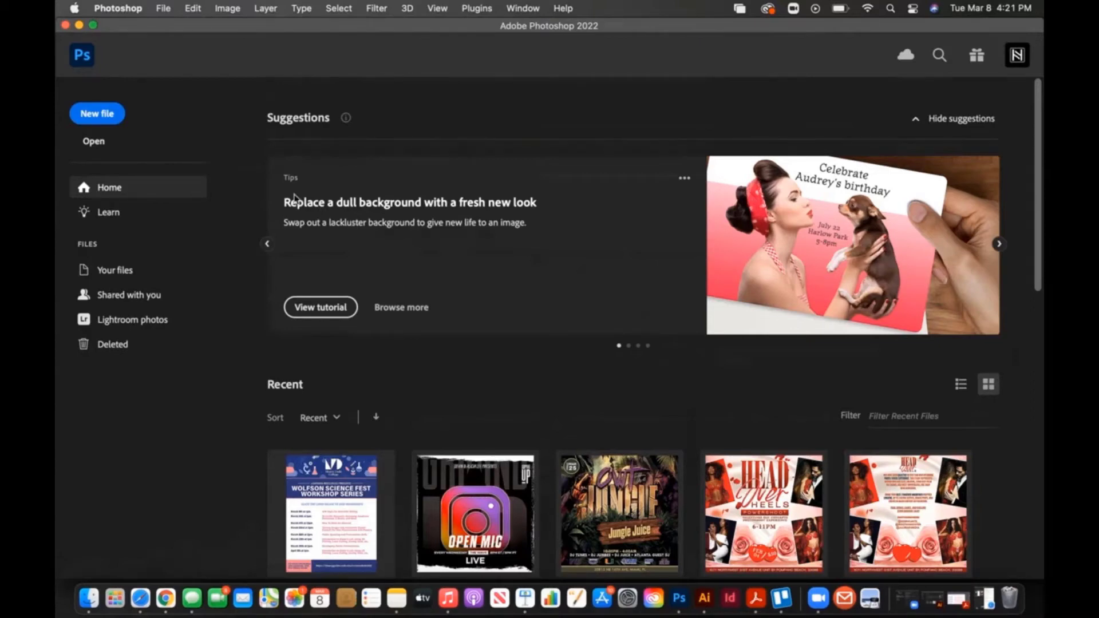
pyautogui.scroll(-10, 336, 509)
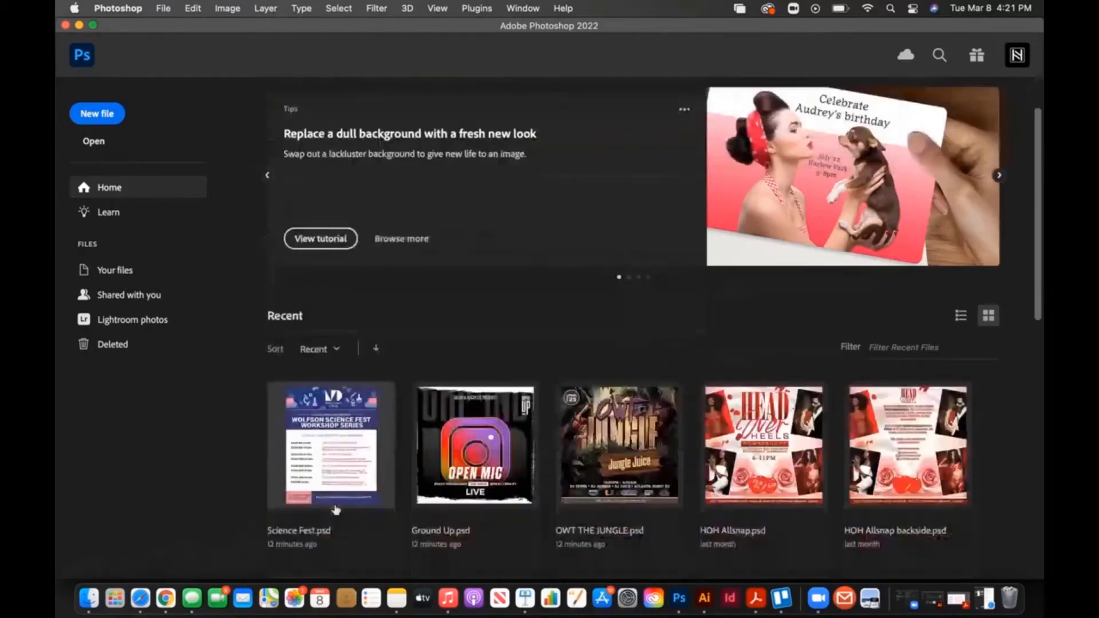
pyautogui.scroll(-5, 336, 509)
pyautogui.scroll(5, 380, 380)
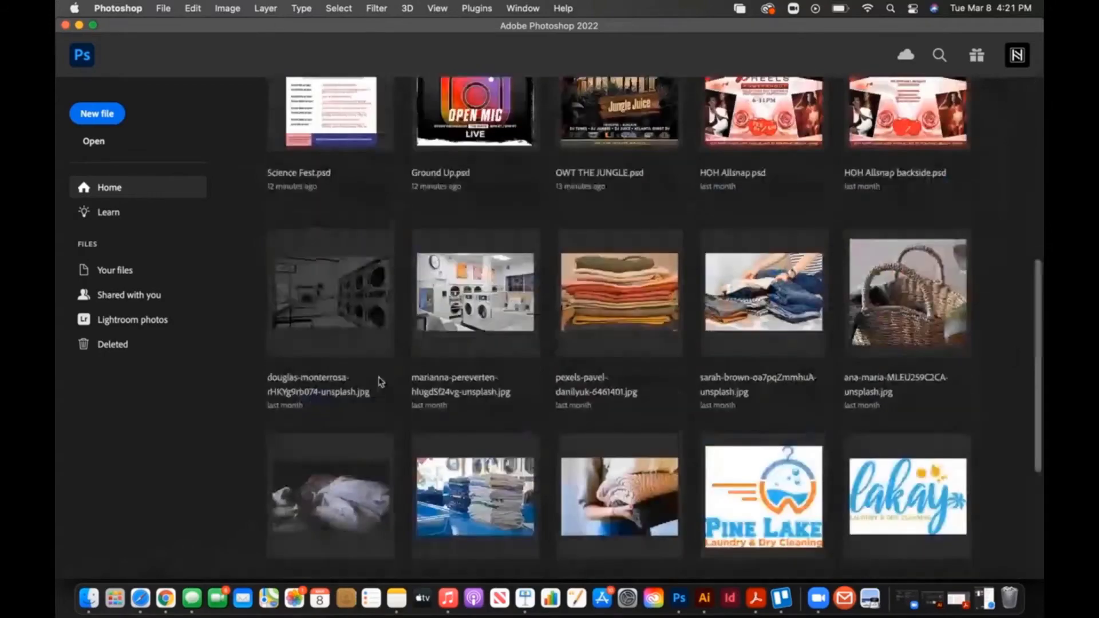
pyautogui.scroll(-4, 380, 381)
pyautogui.scroll(-2, 378, 381)
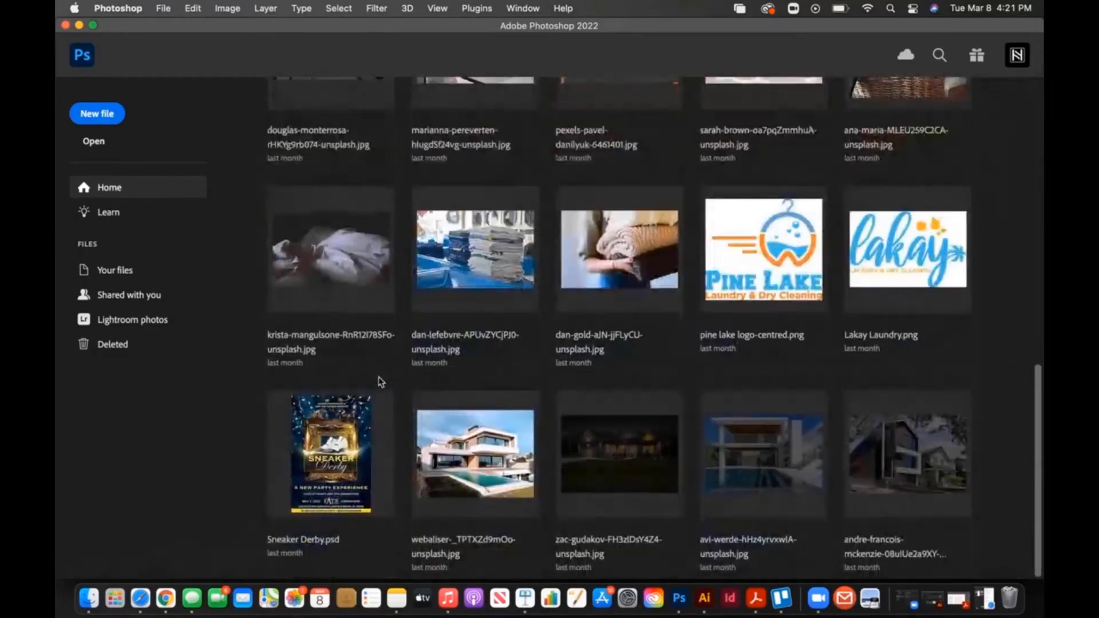
pyautogui.scroll(10, 380, 382)
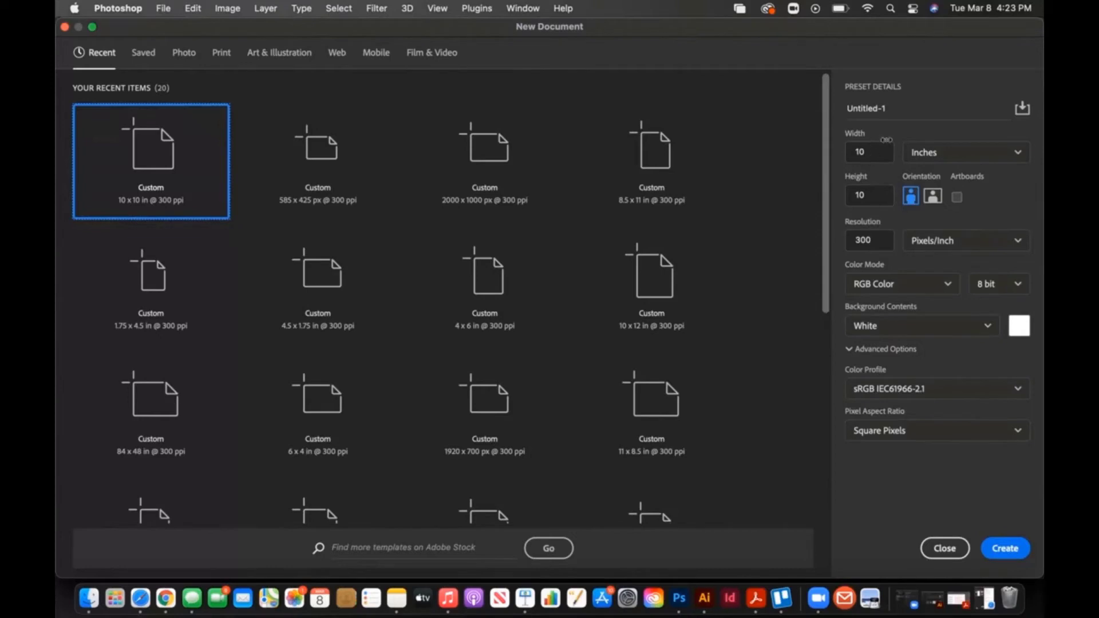
# Create a new 10 x 10 inch document at 300 pixels/inch in RGB Color with a white background.
pyautogui.click(873, 152)
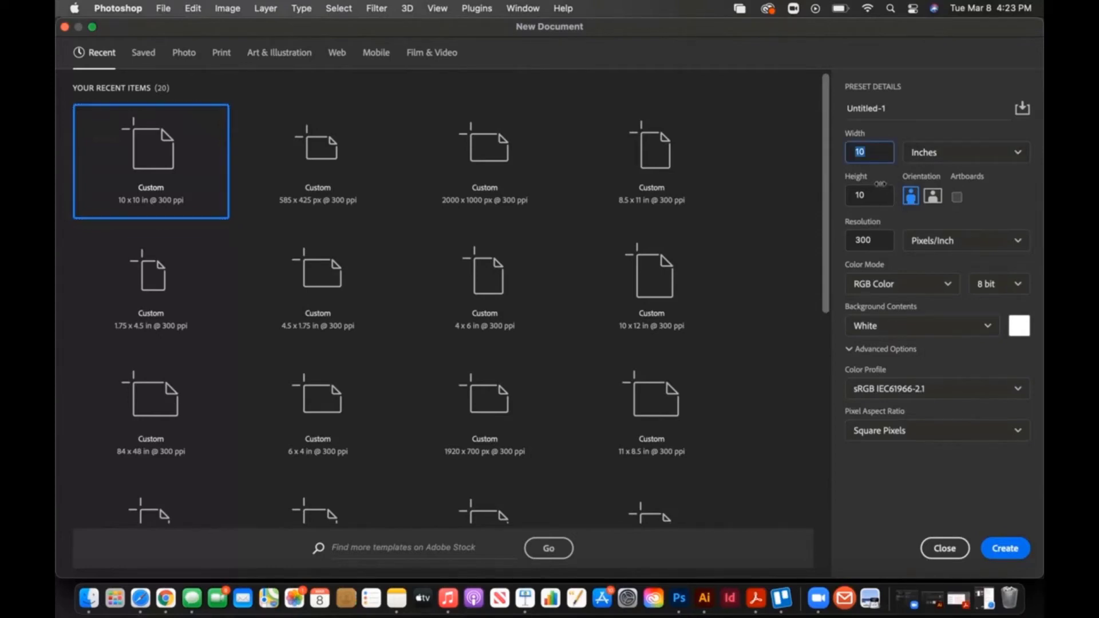
pyautogui.click(879, 195)
pyautogui.click(879, 196)
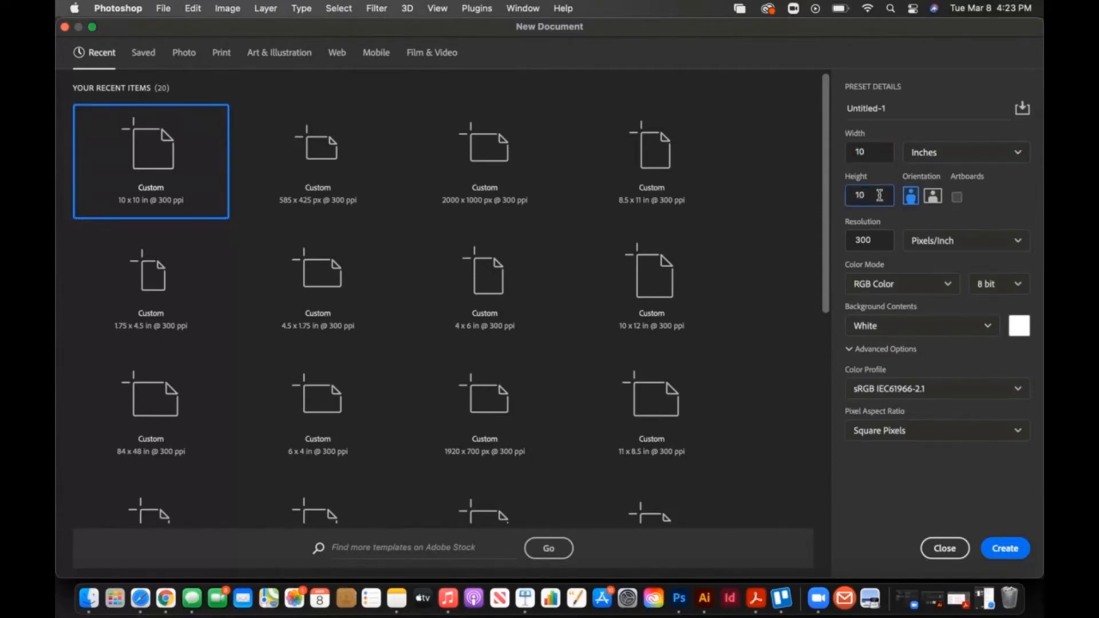
pyautogui.click(876, 148)
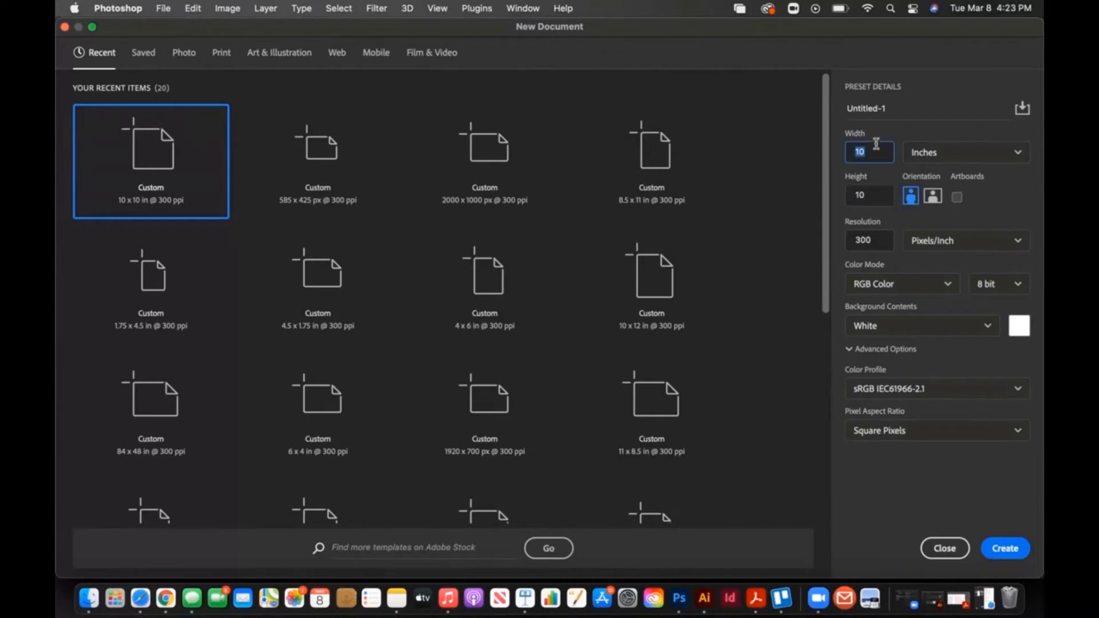
pyautogui.click(876, 152)
pyautogui.click(878, 194)
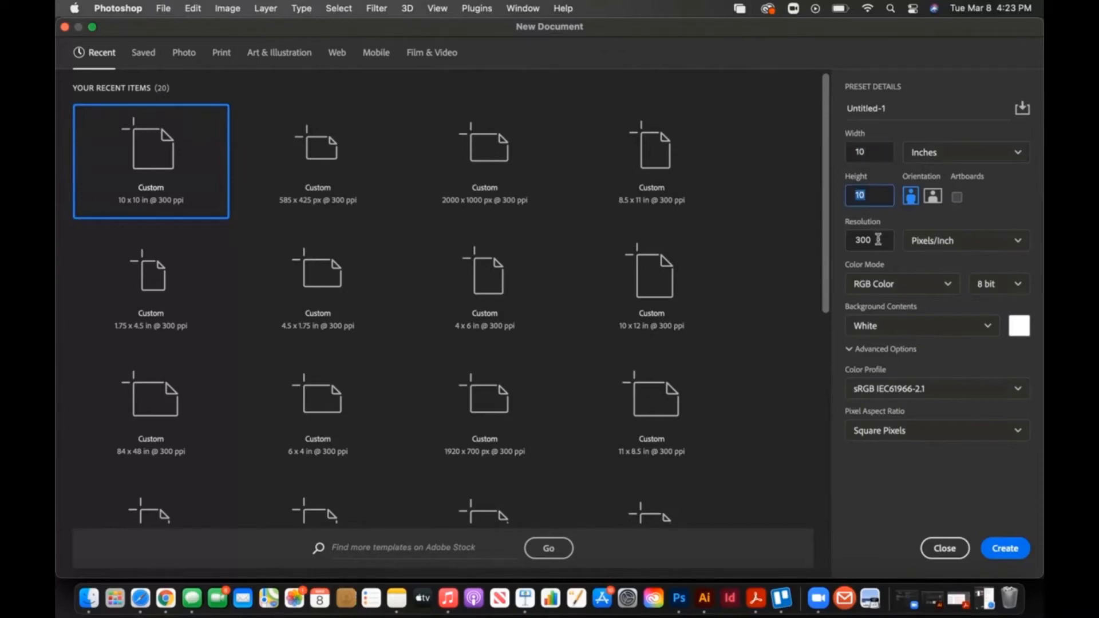
pyautogui.click(877, 240)
pyautogui.click(877, 240)
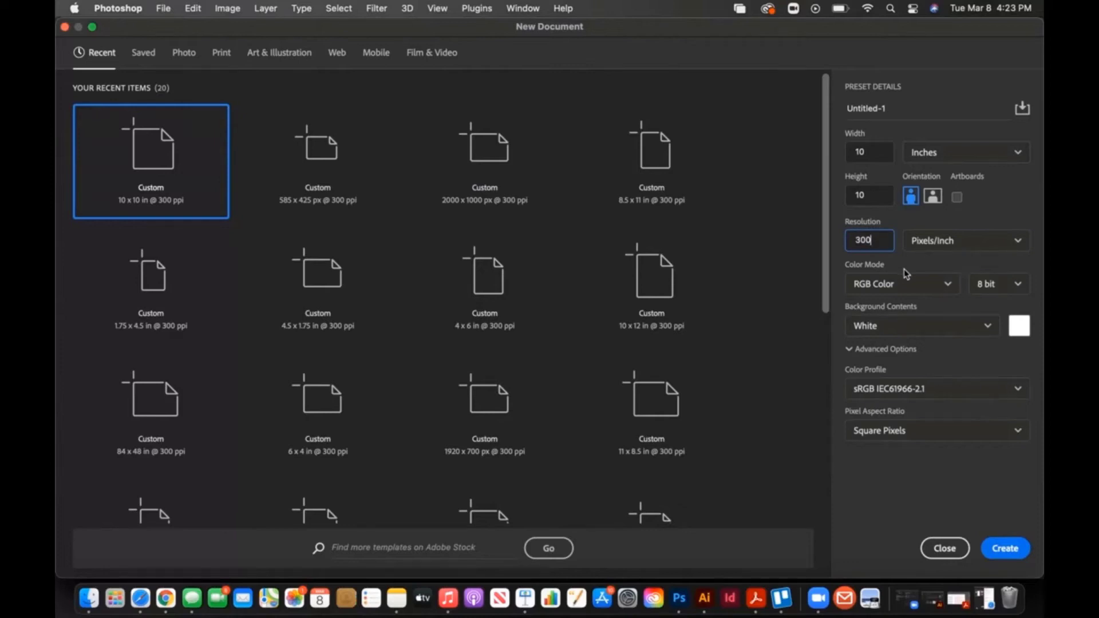
pyautogui.click(1004, 552)
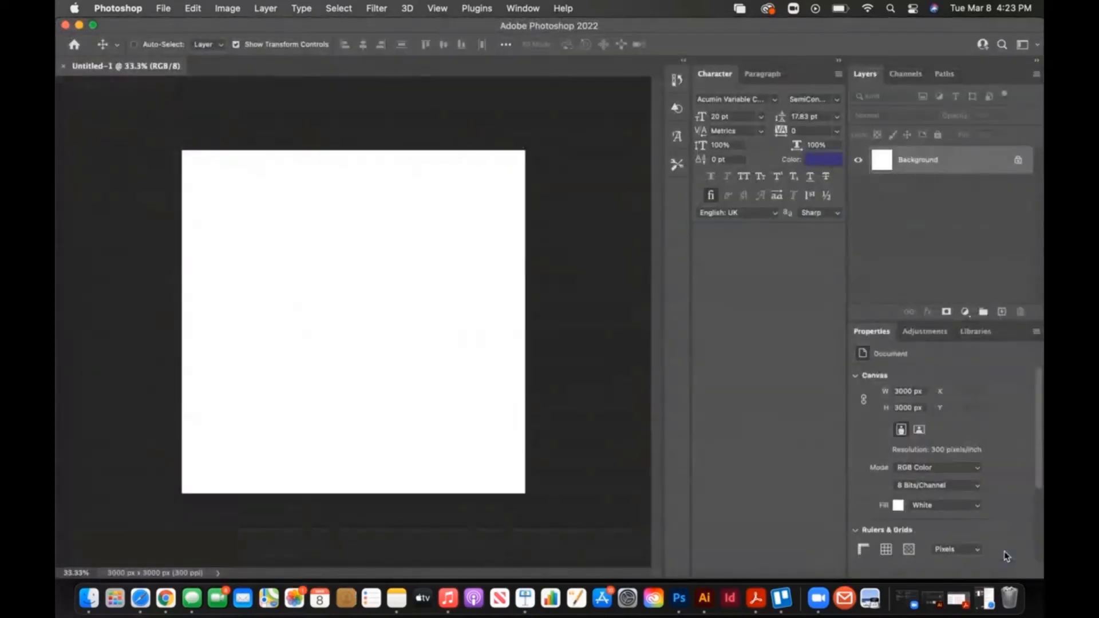
# Set the document zoom to 45%.
pyautogui.click(86, 572)
pyautogui.write('45')
pyautogui.press('Return')
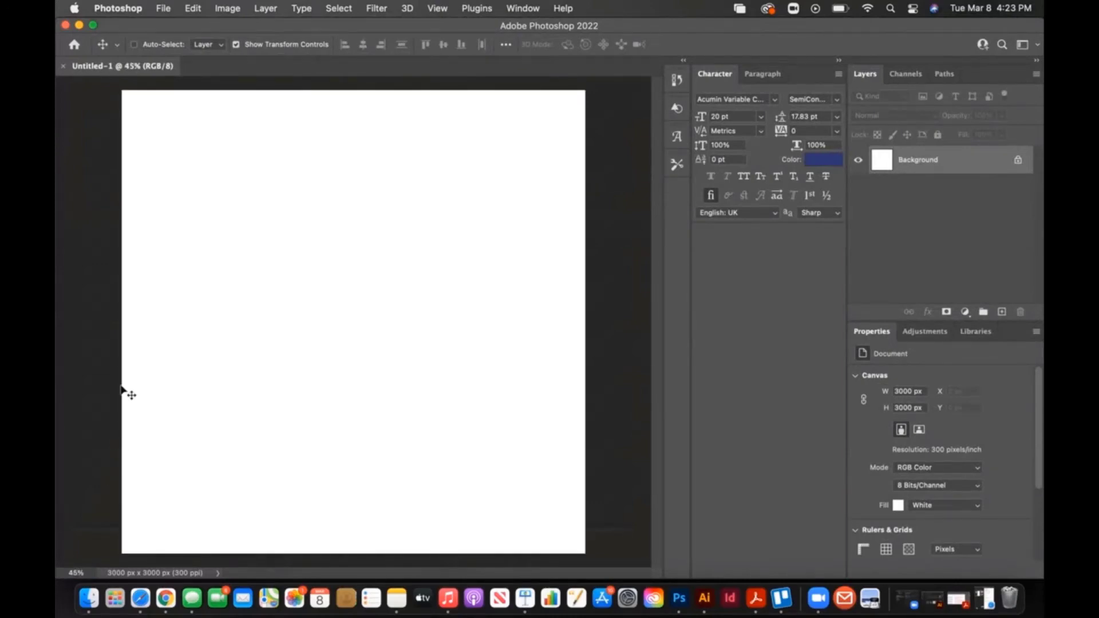
# Reduce the document zoom to 33% and return it to 45%.
pyautogui.doubleClick(84, 572)
pyautogui.click(87, 573)
pyautogui.press('BackSpace')
pyautogui.press('BackSpace')
pyautogui.press('BackSpace')
pyautogui.write('33')
pyautogui.press('Return')
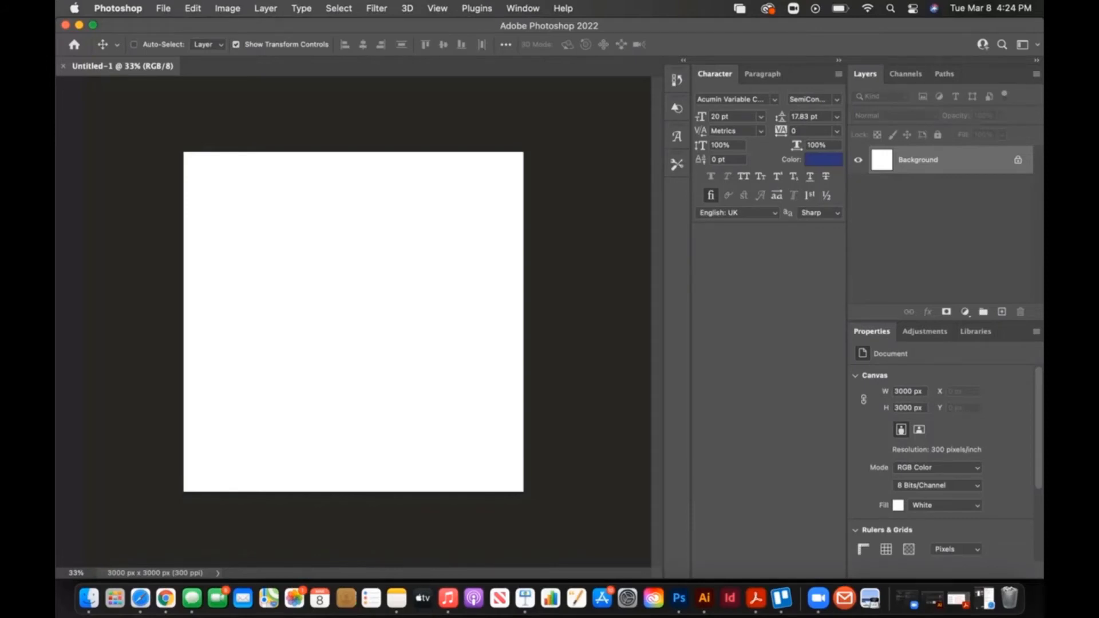
pyautogui.moveTo(86, 573); pyautogui.dragTo(65, 570)
pyautogui.write('45')
pyautogui.press('Return')
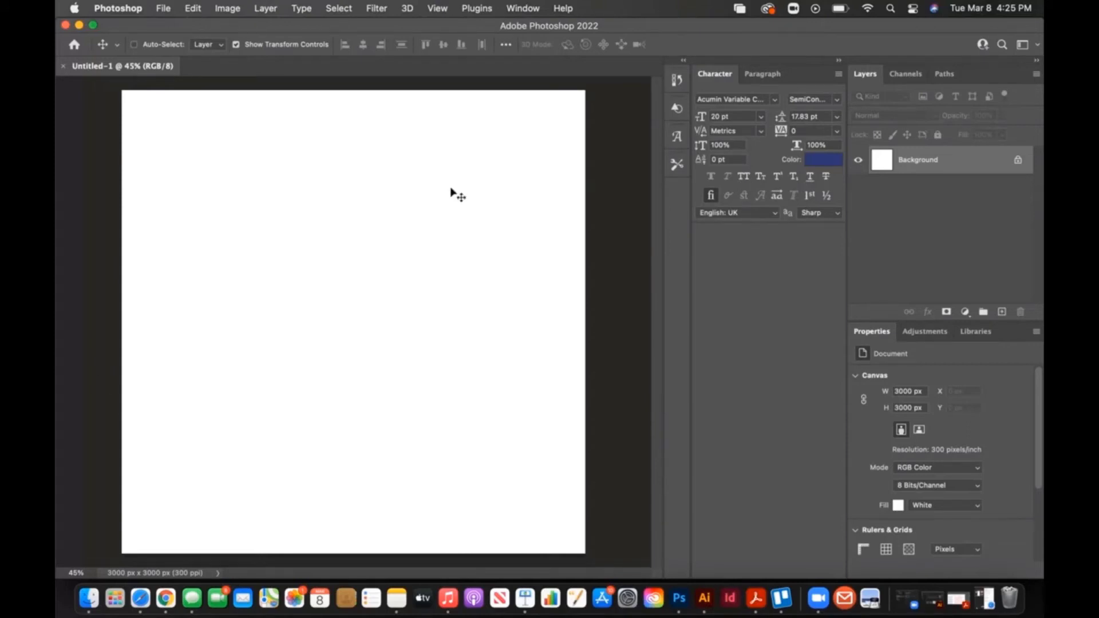
# Show the Tools panel and draw an orange rectangle about 2039 x 859 px in the upper half of the canvas.
pyautogui.click(521, 6)
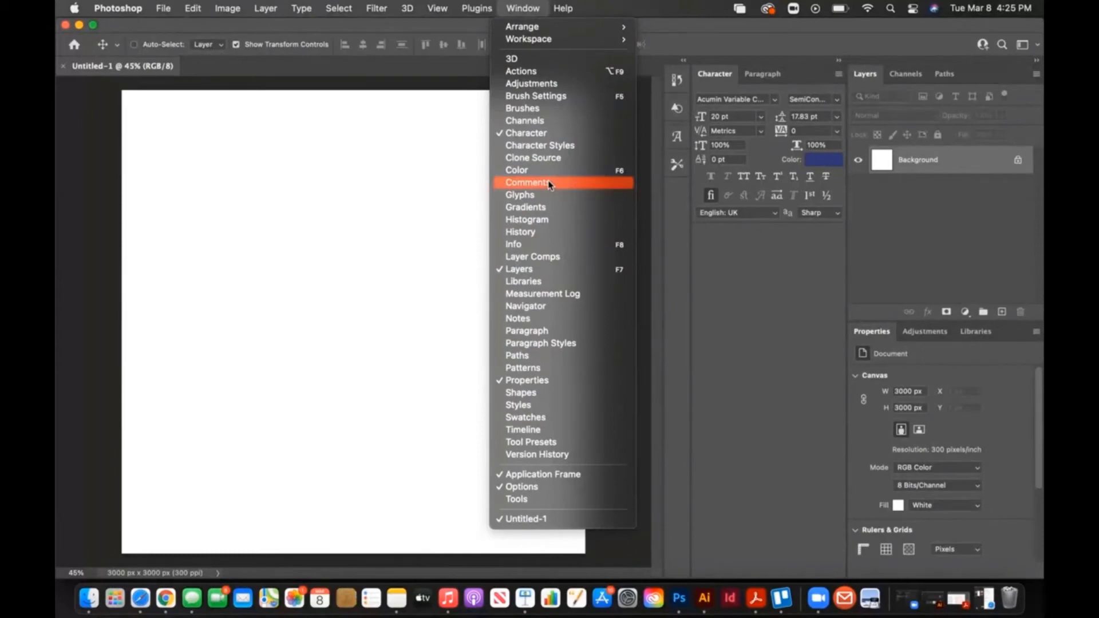
pyautogui.click(526, 500)
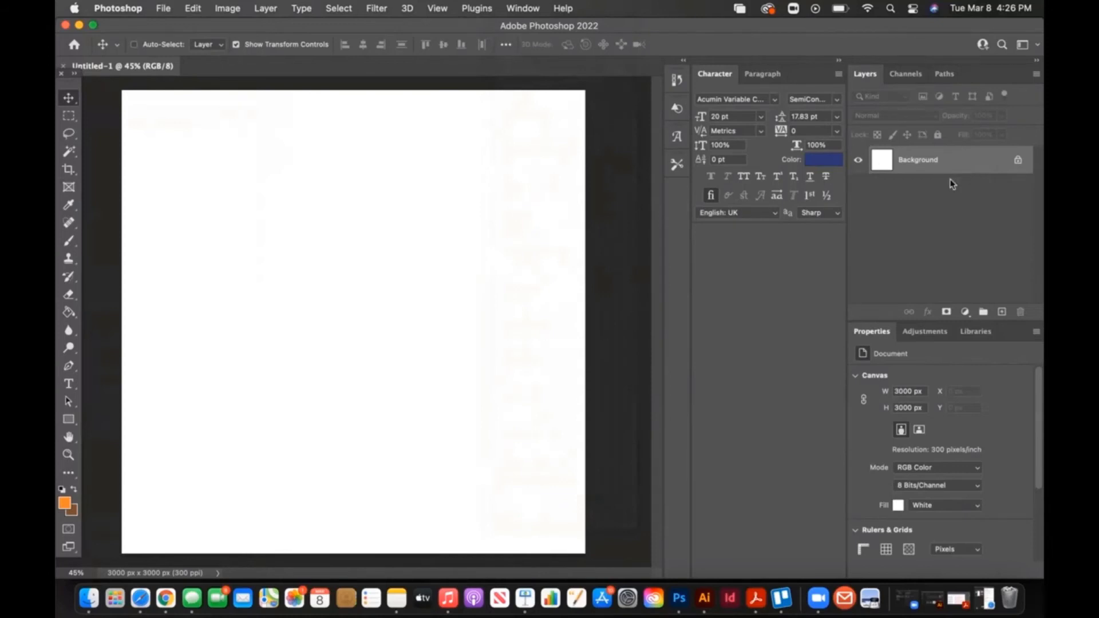
pyautogui.click(70, 424)
pyautogui.click(106, 419)
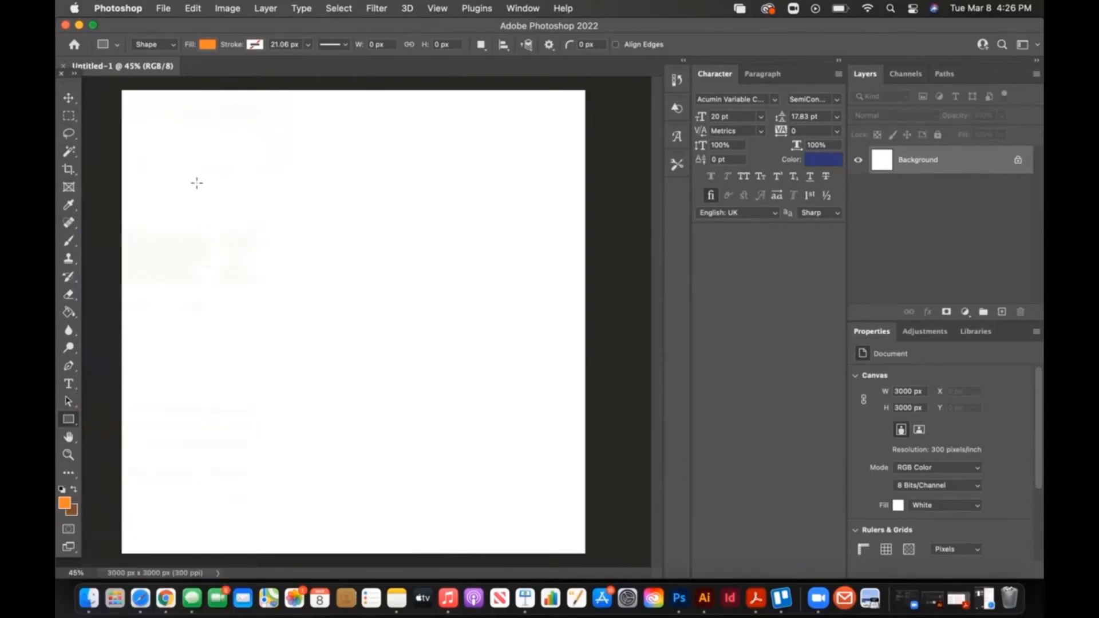
pyautogui.moveTo(197, 183); pyautogui.dragTo(511, 315)
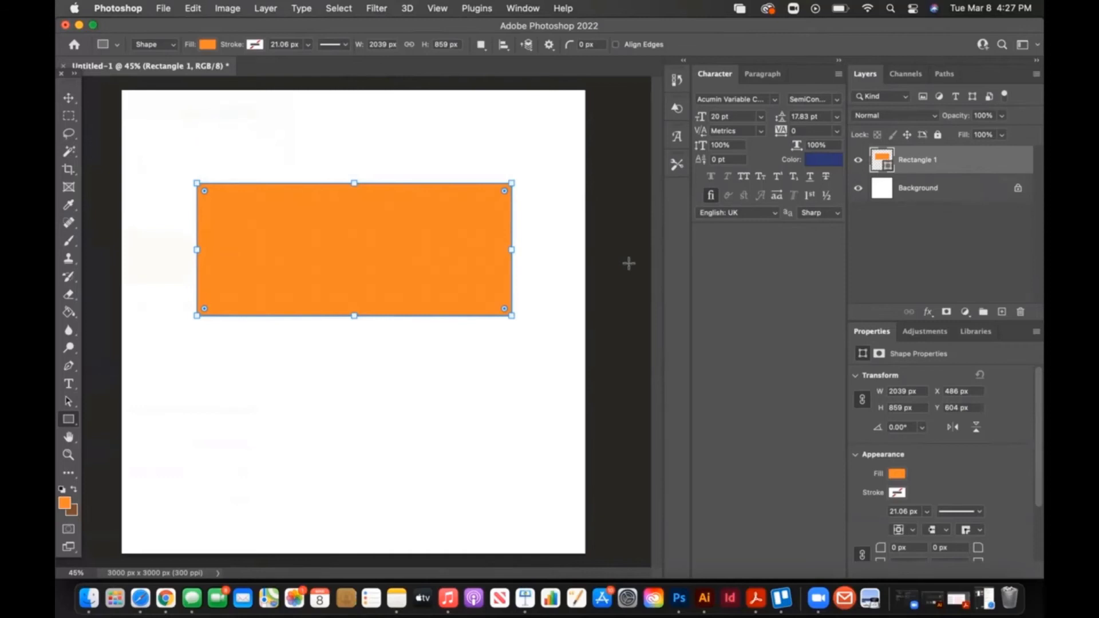
# Delete the orange rectangle and undo the deletion.
pyautogui.press('Delete')
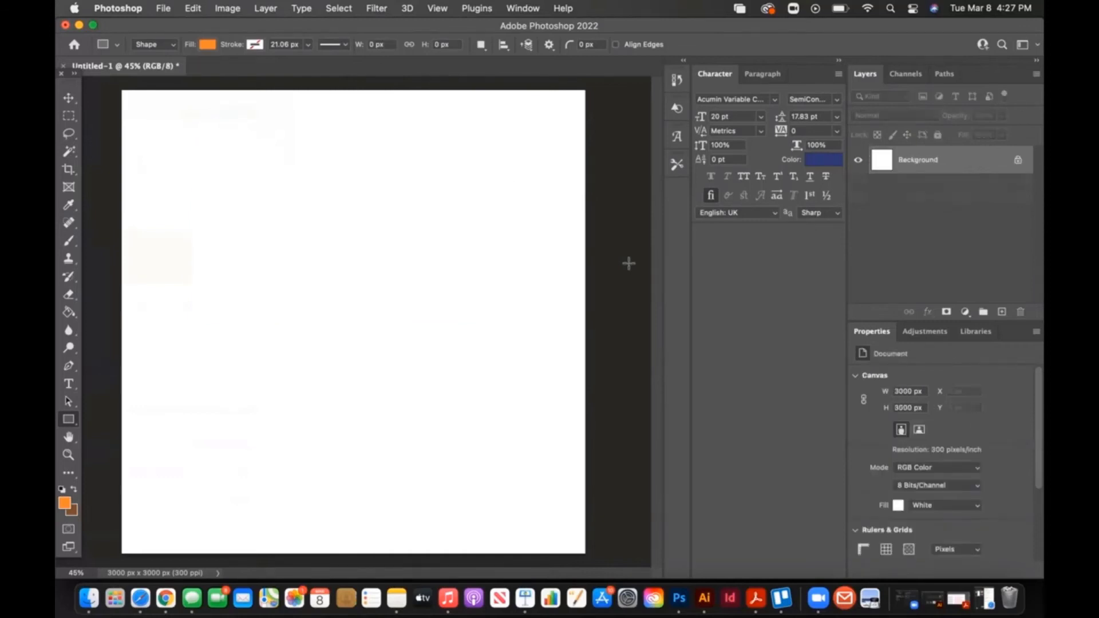
pyautogui.press('super+z')
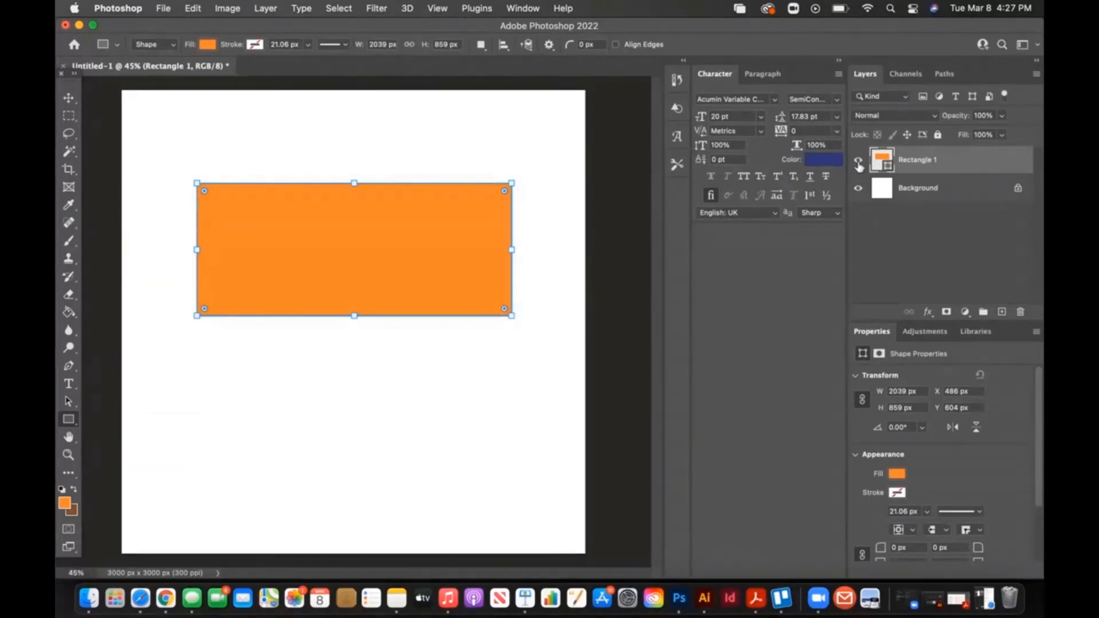
# Toggle the visibility of the Rectangle 1 layer several times, leaving the layer hidden.
pyautogui.click(858, 163)
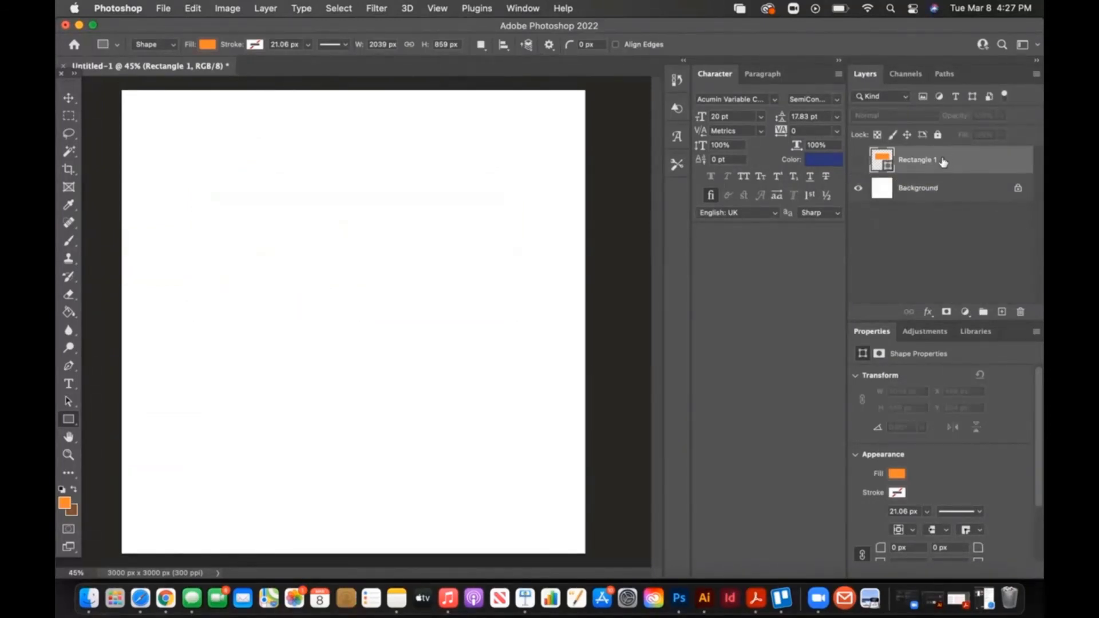
pyautogui.click(858, 163)
pyautogui.click(857, 164)
pyautogui.click(858, 163)
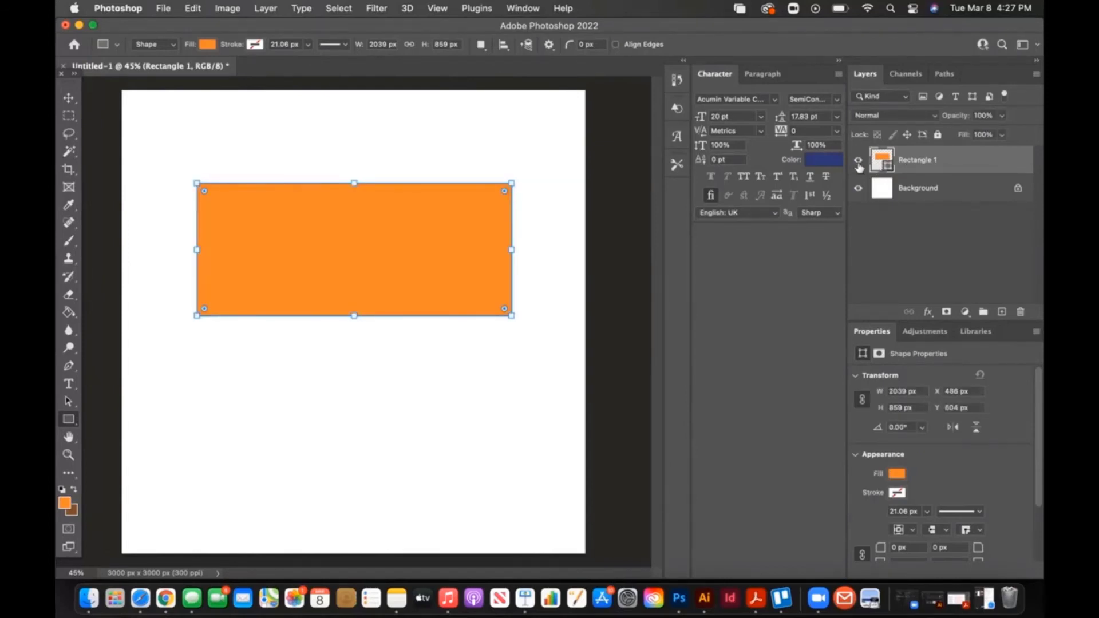
pyautogui.click(858, 164)
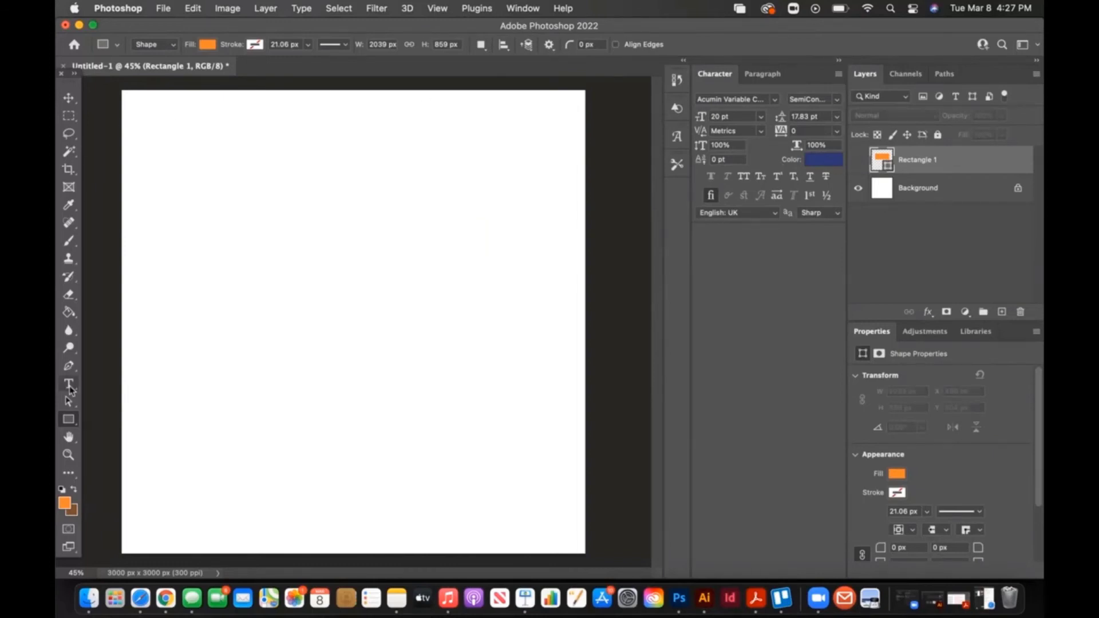
# Draw an orange triangle about 1392 x 1215 px in the upper half of the canvas with the Triangle Tool.
pyautogui.click(69, 98)
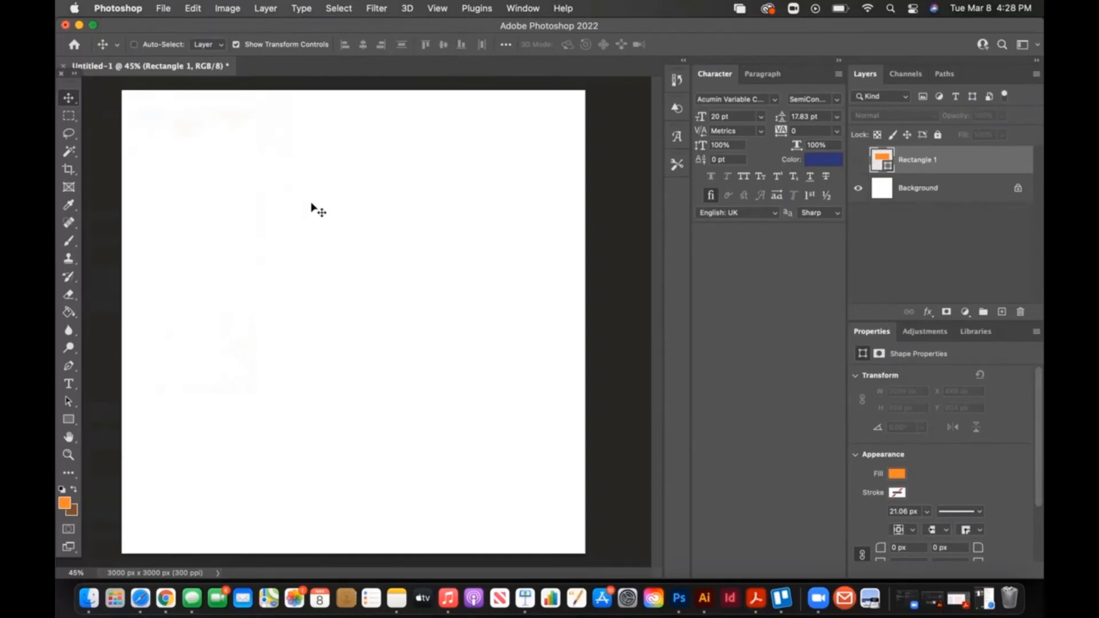
pyautogui.click(68, 423)
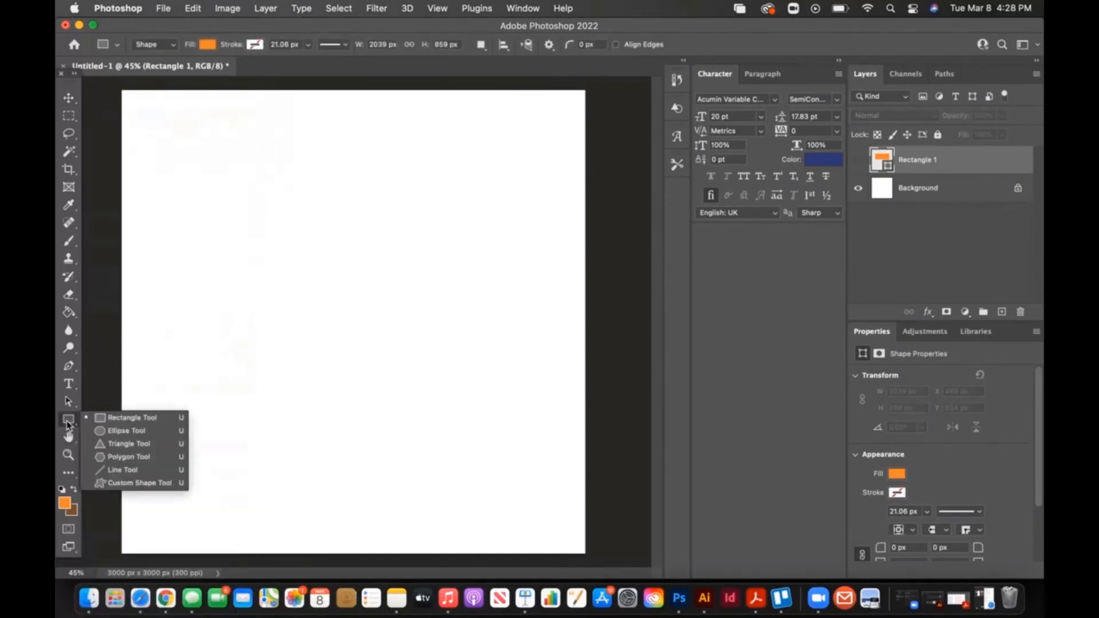
pyautogui.click(67, 423)
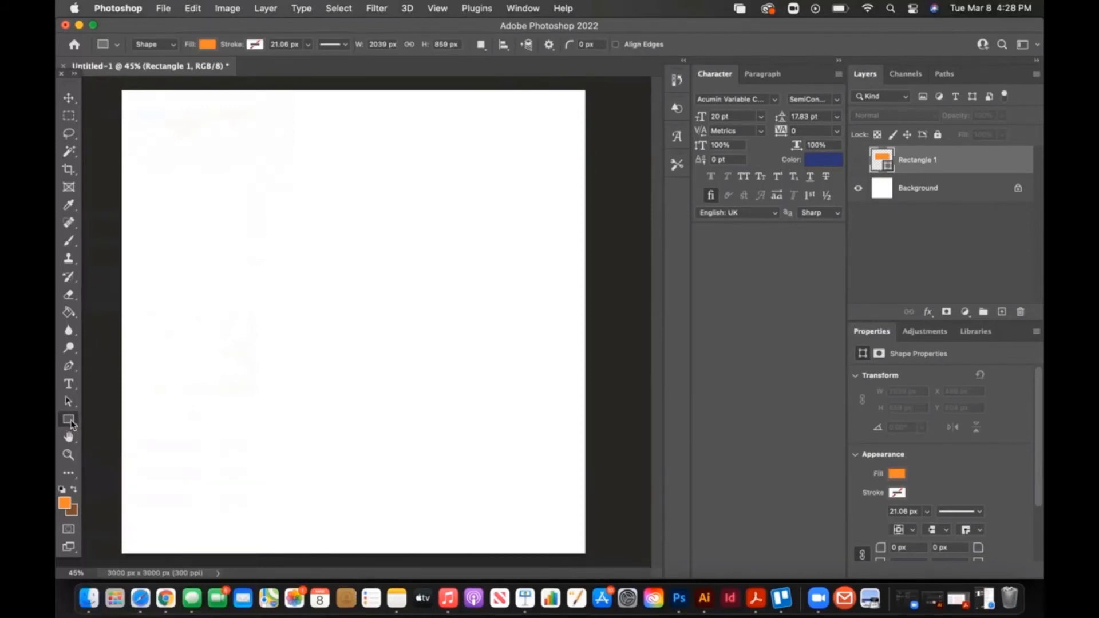
pyautogui.click(69, 422)
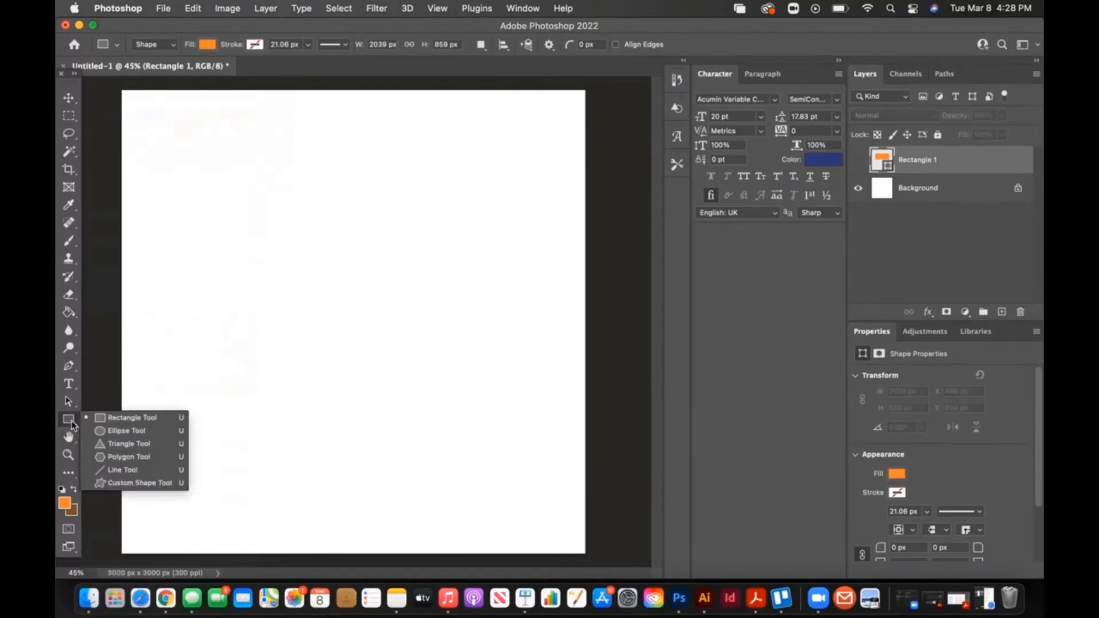
pyautogui.click(124, 446)
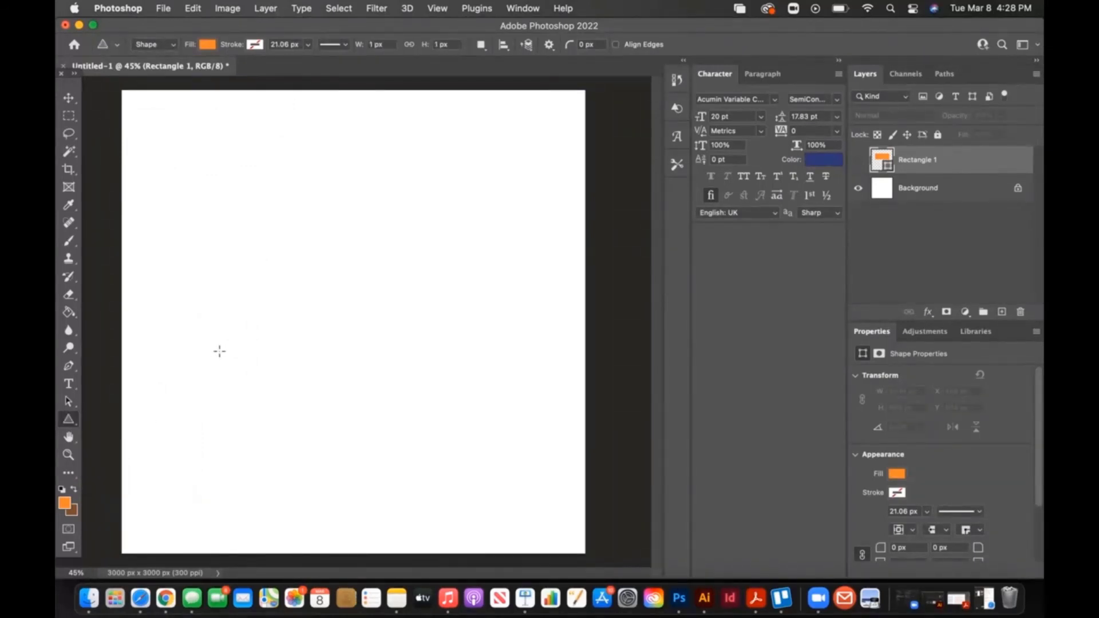
pyautogui.moveTo(219, 350)
pyautogui.mouseDown()
pyautogui.moveTo(358, 192)
pyautogui.moveTo(435, 164)
pyautogui.mouseUp()
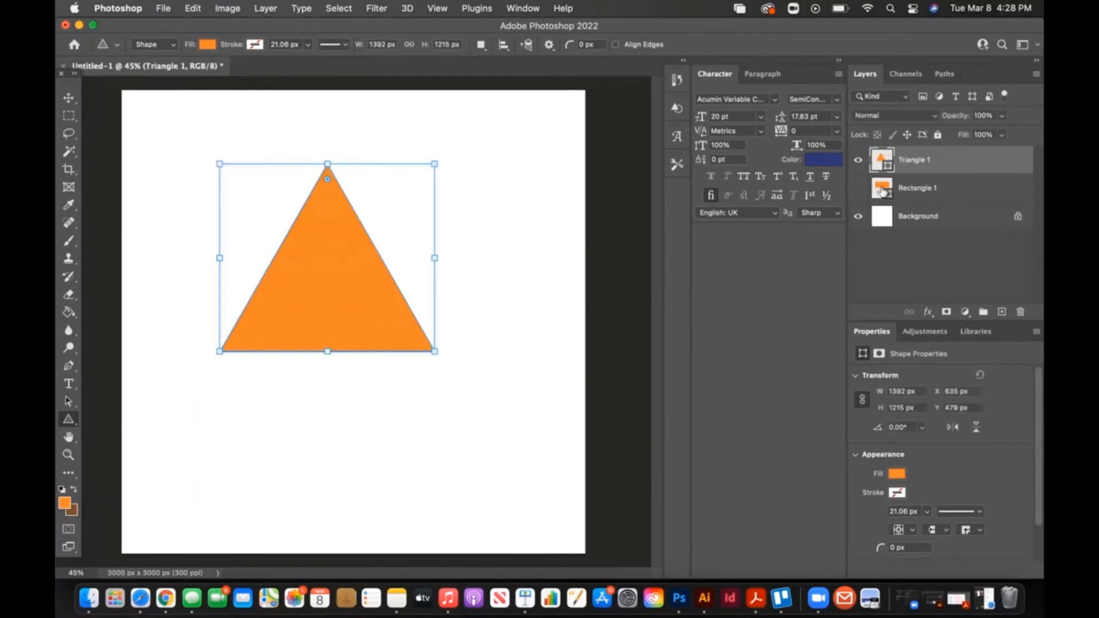
# Show the Rectangle 1 layer again and select it with the Move tool active.
pyautogui.click(857, 188)
pyautogui.click(931, 194)
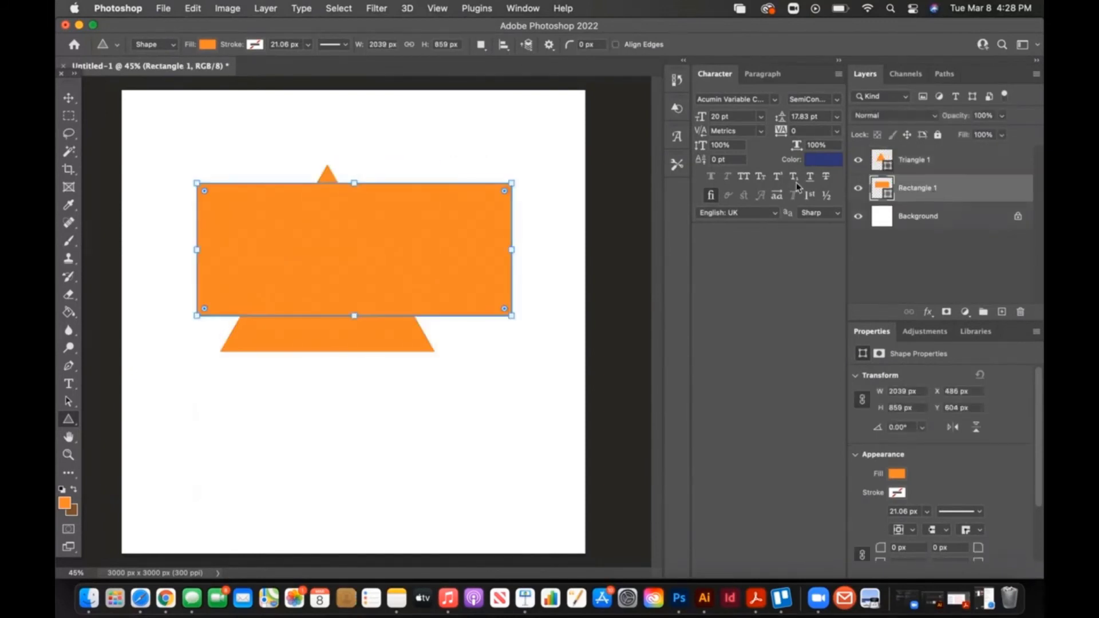
pyautogui.click(68, 98)
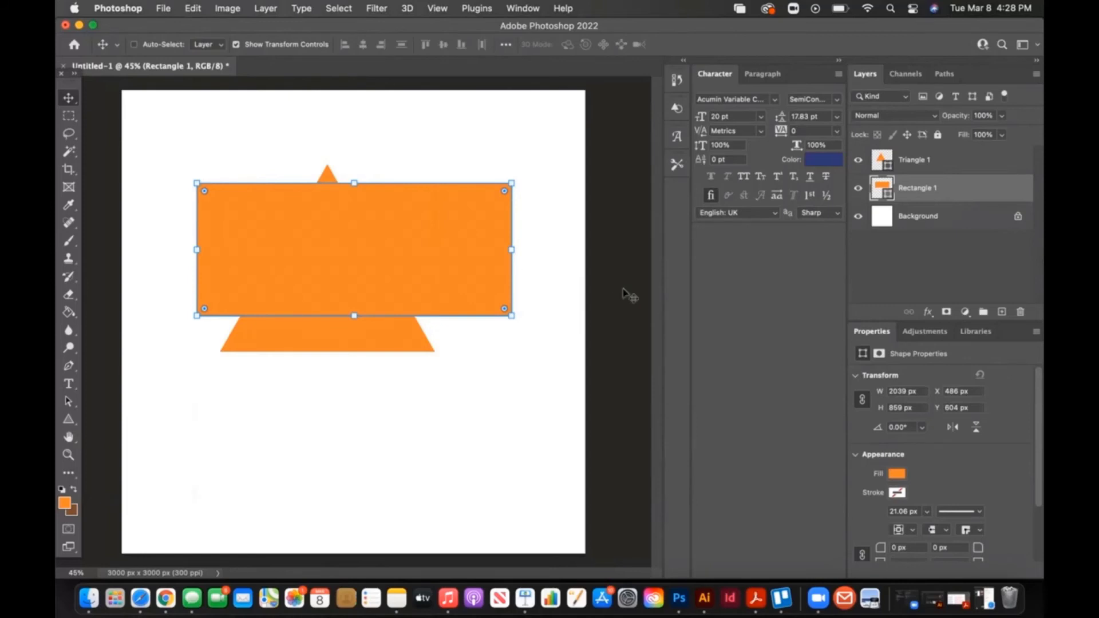
# Move the rectangle to the lower part of the canvas and the triangle to the canvas's upper right.
pyautogui.click(1000, 160)
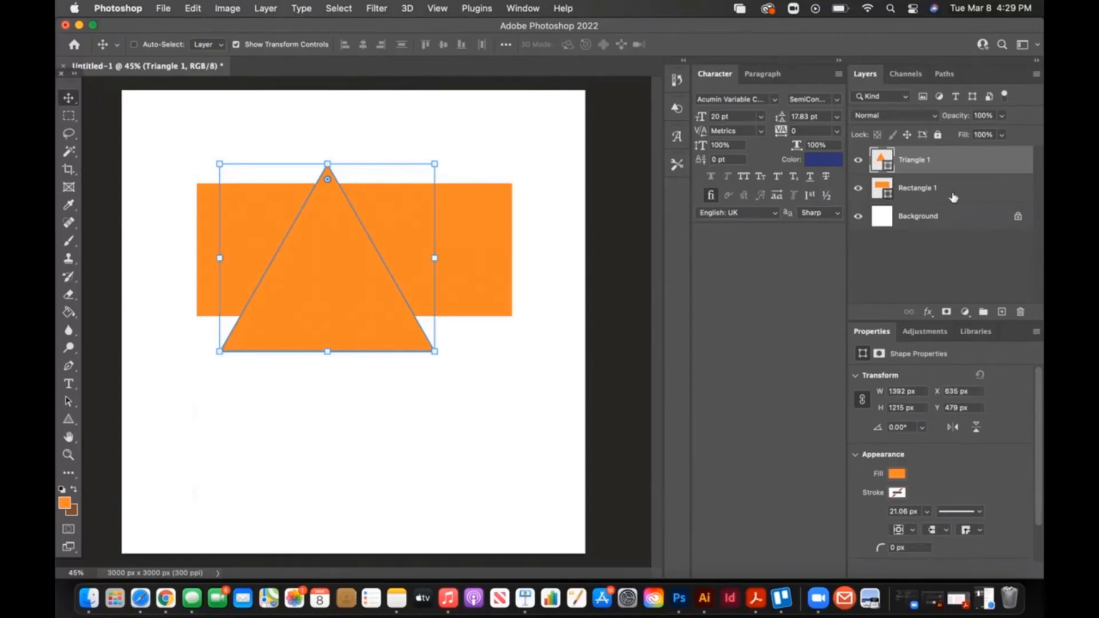
pyautogui.click(951, 197)
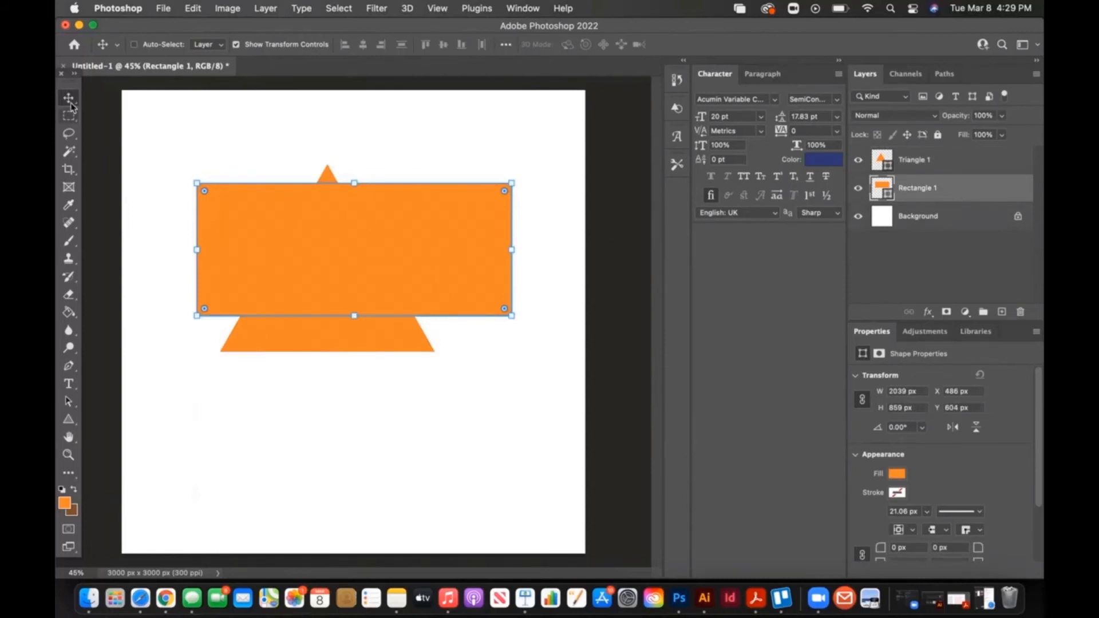
pyautogui.moveTo(329, 216); pyautogui.dragTo(304, 442)
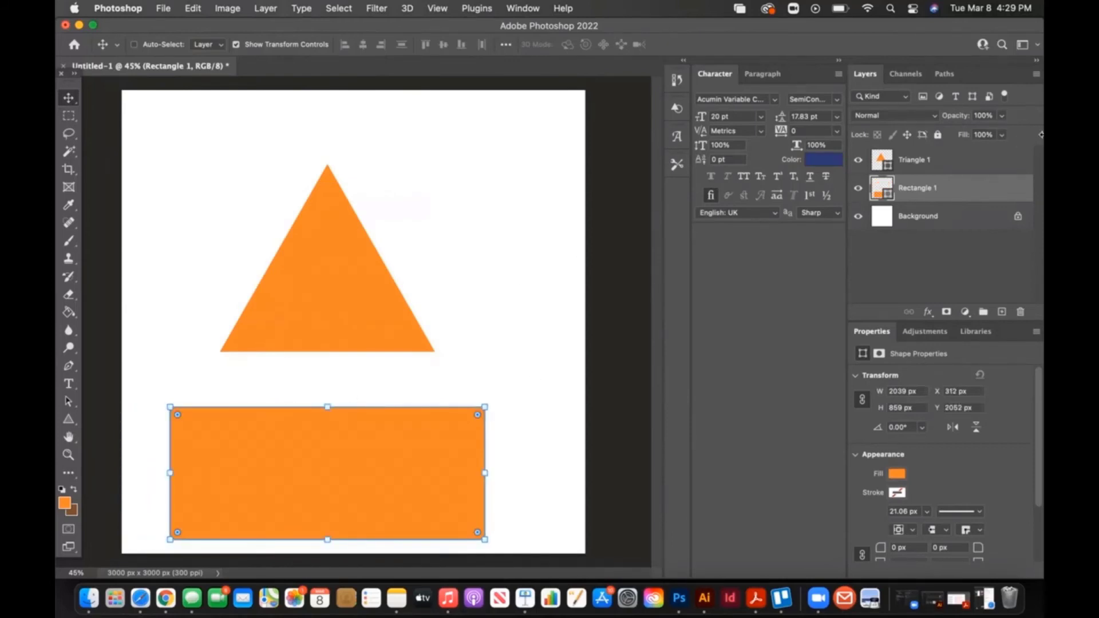
pyautogui.click(960, 167)
pyautogui.moveTo(280, 320); pyautogui.dragTo(386, 269)
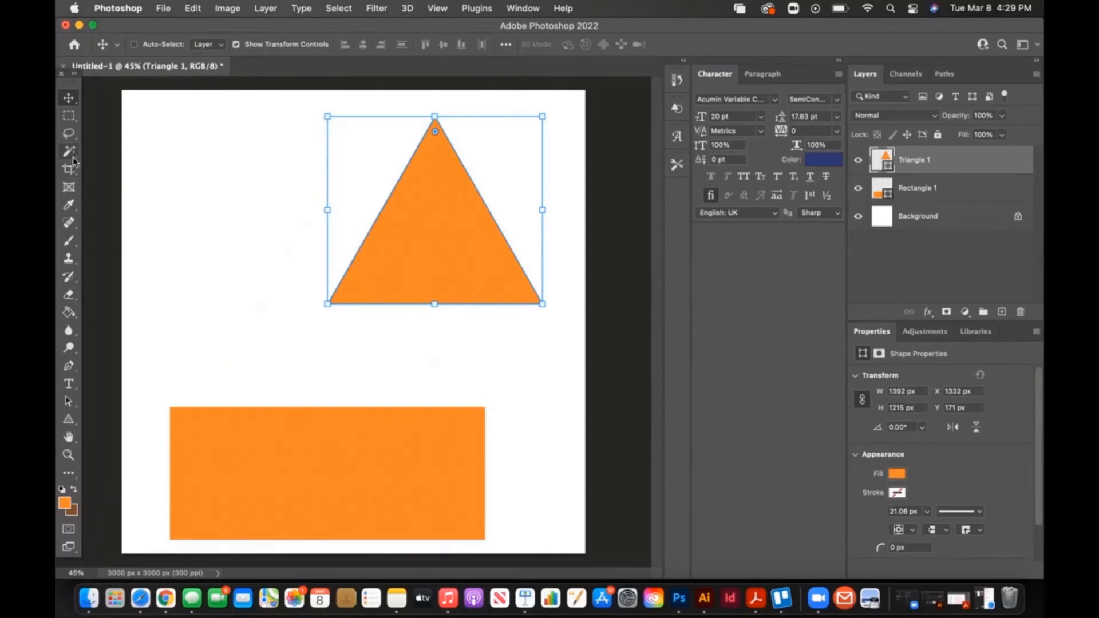
# Change the triangle's fill to dark orange a54d08 in the Color Picker.
pyautogui.click(70, 204)
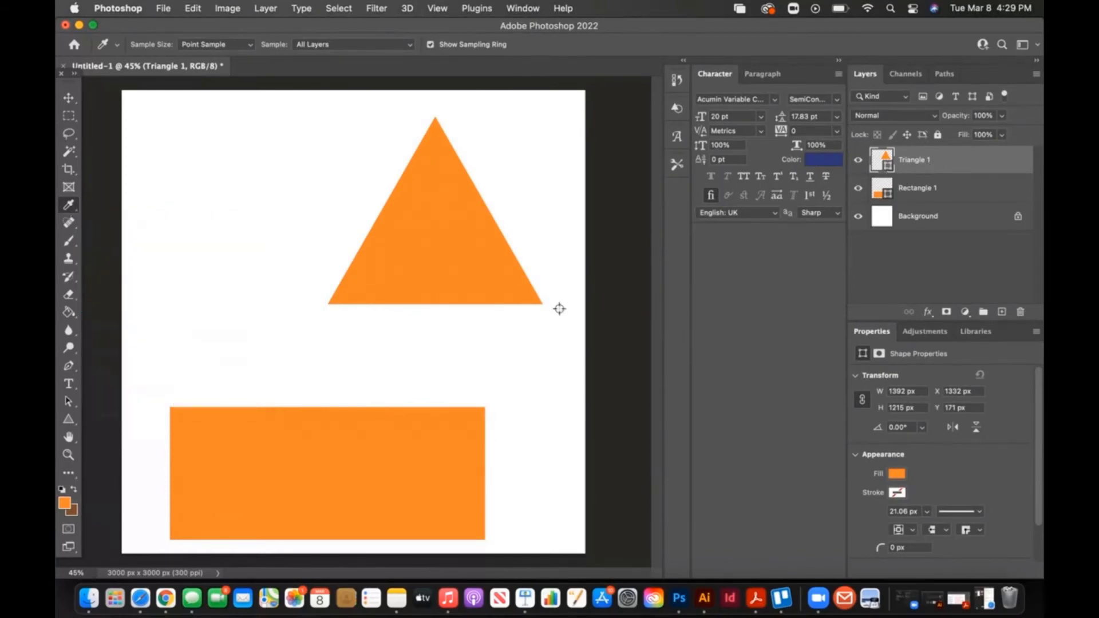
pyautogui.click(68, 421)
pyautogui.click(207, 44)
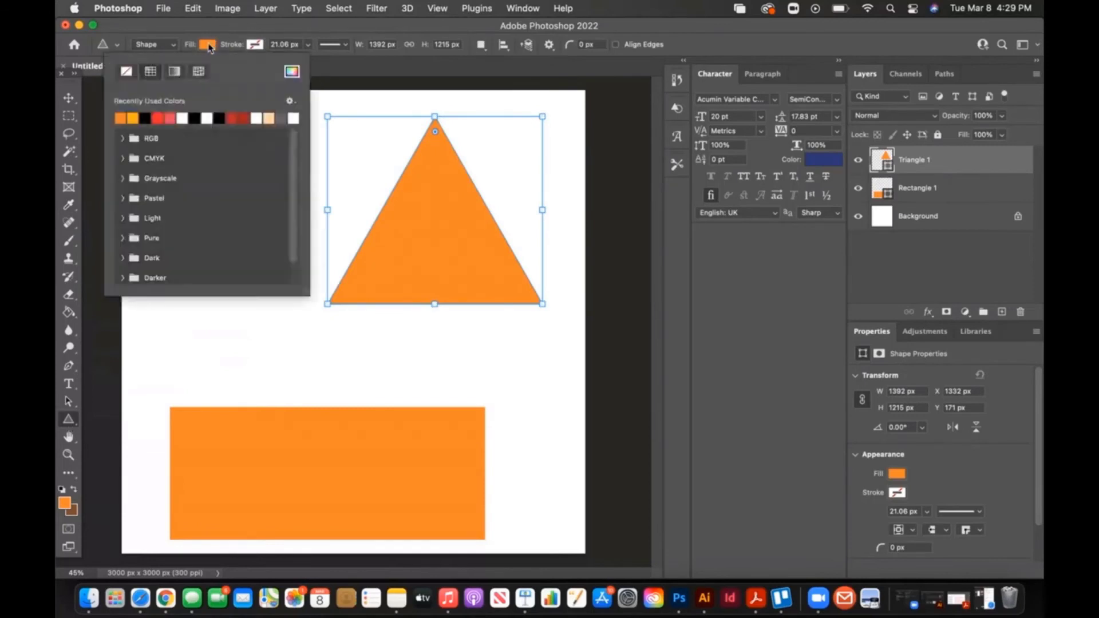
pyautogui.click(291, 71)
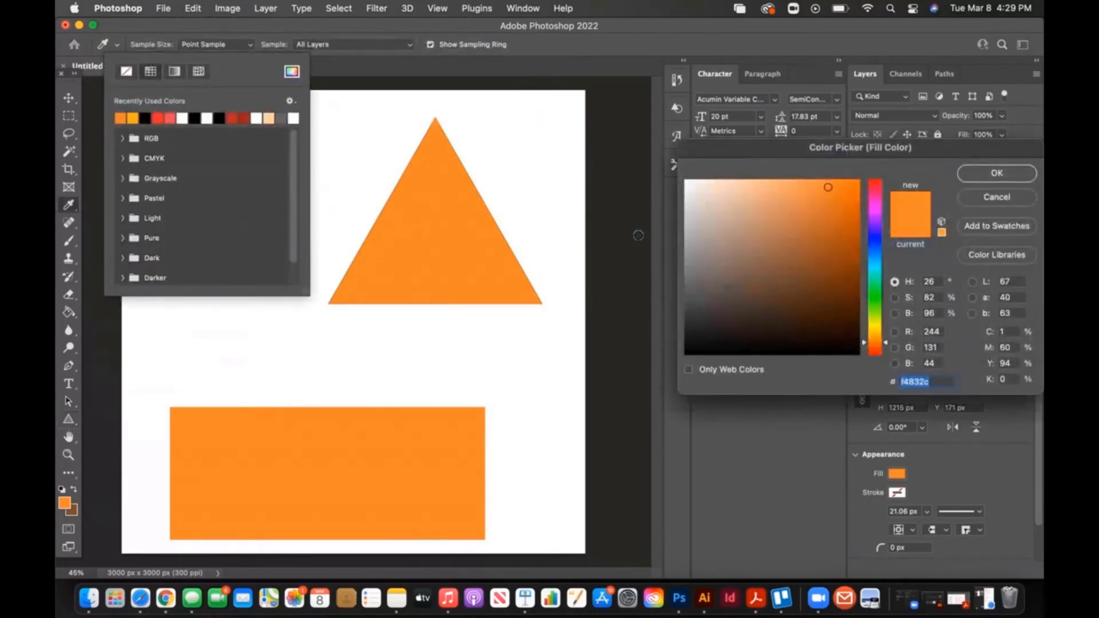
pyautogui.click(846, 275)
pyautogui.moveTo(846, 274); pyautogui.dragTo(850, 241)
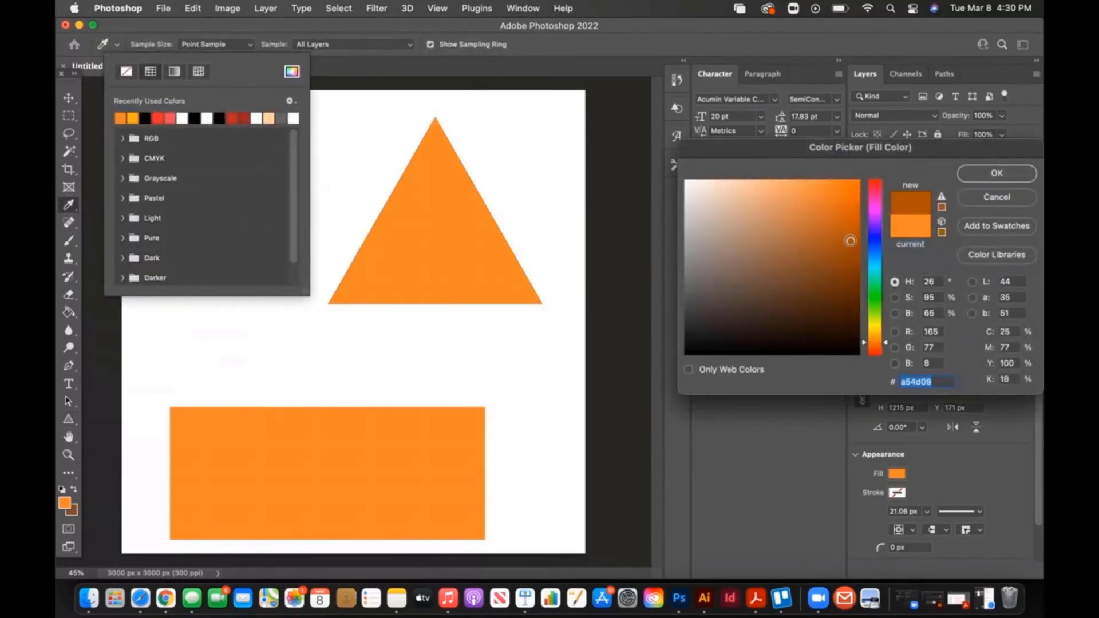
pyautogui.press('Return')
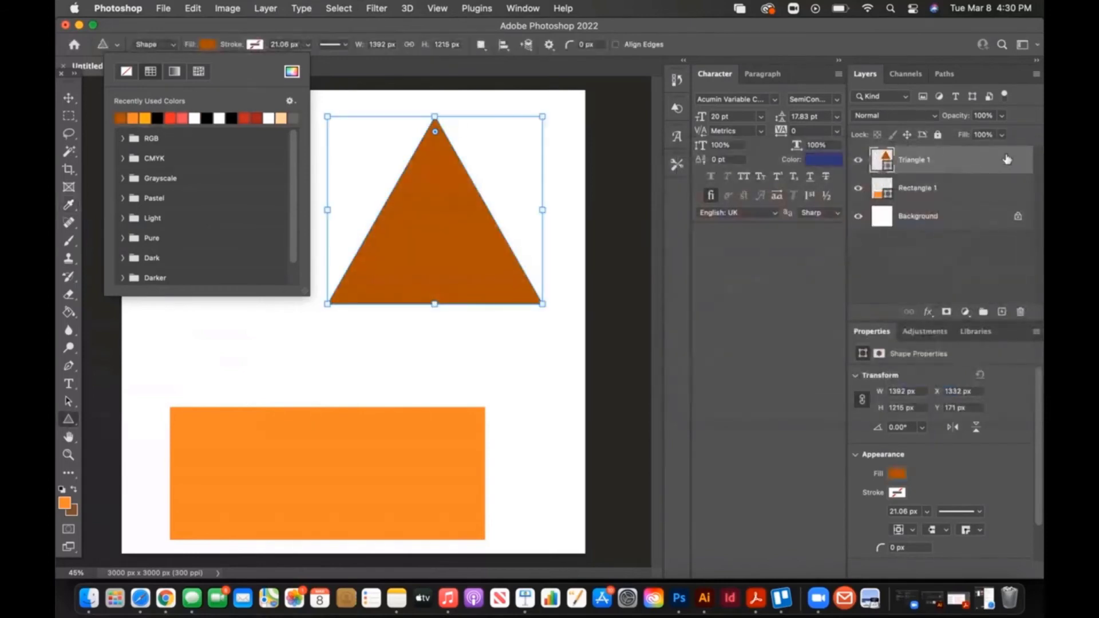
# Add a new layer and draw an ellipse about 964 x 920 px in the canvas's upper left area.
pyautogui.click(1001, 311)
pyautogui.click(68, 419)
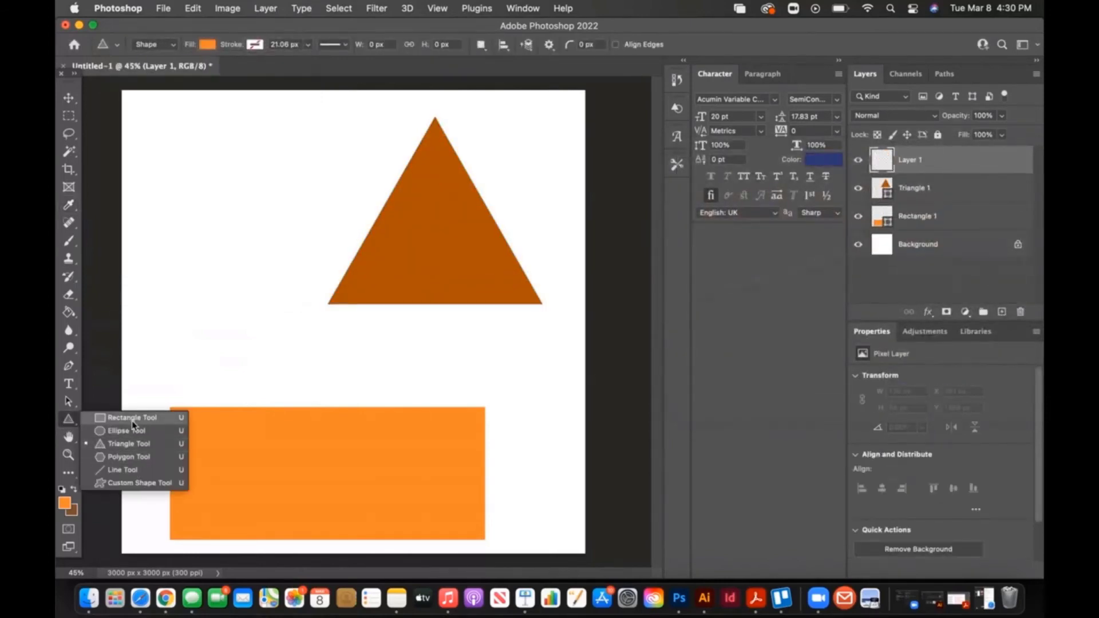
pyautogui.click(126, 431)
pyautogui.moveTo(162, 136); pyautogui.dragTo(309, 275)
# Change the ellipse's fill to light orange f3af7a.
pyautogui.click(208, 46)
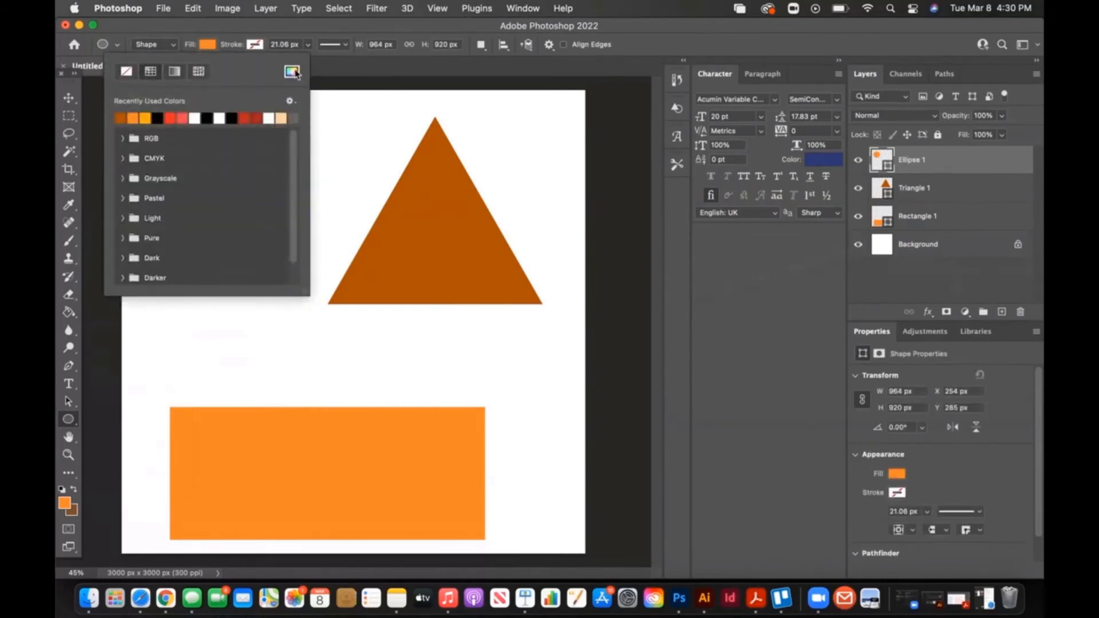
pyautogui.click(292, 71)
pyautogui.click(771, 187)
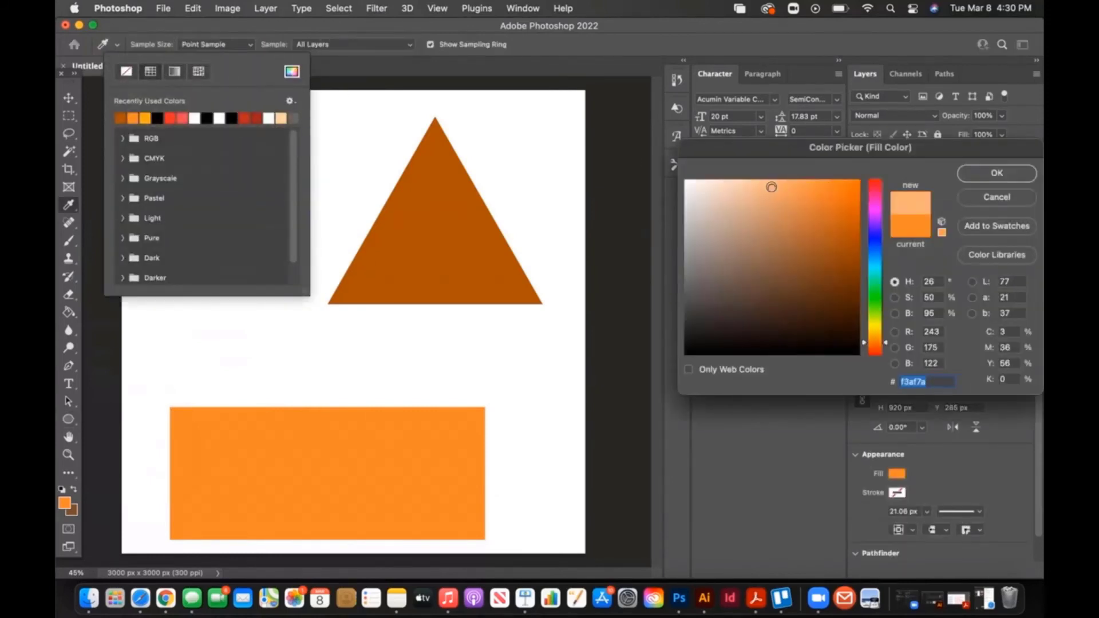
pyautogui.press('Return')
# Add a new layer and draw a five-sided polygon about 619 px wide below the circle, stretching its height to about 530 px.
pyautogui.click(1003, 311)
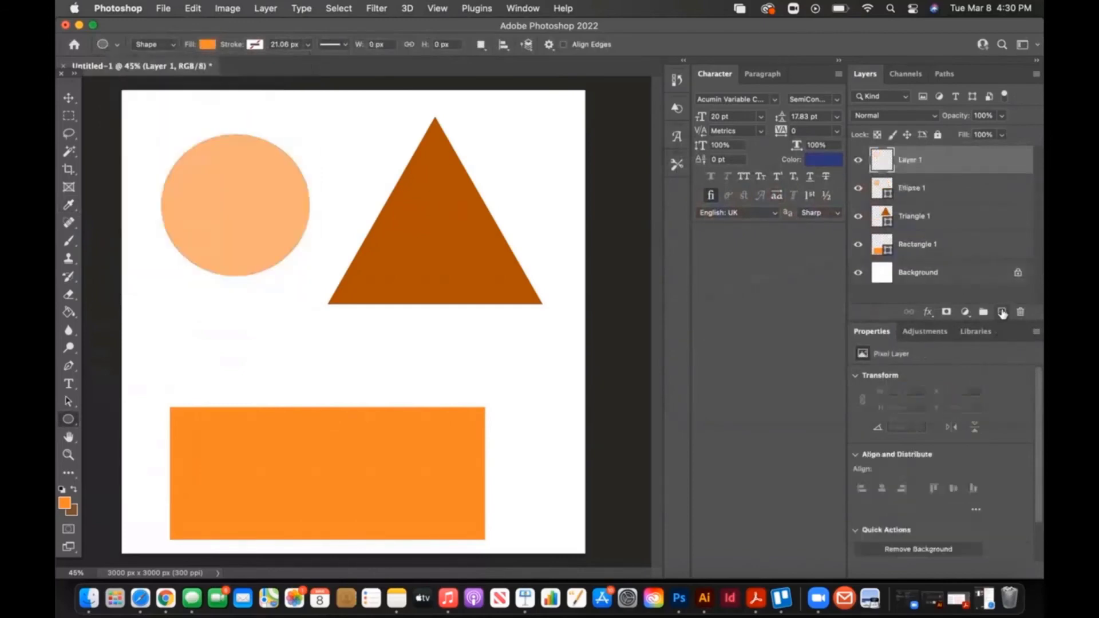
pyautogui.rightClick(71, 422)
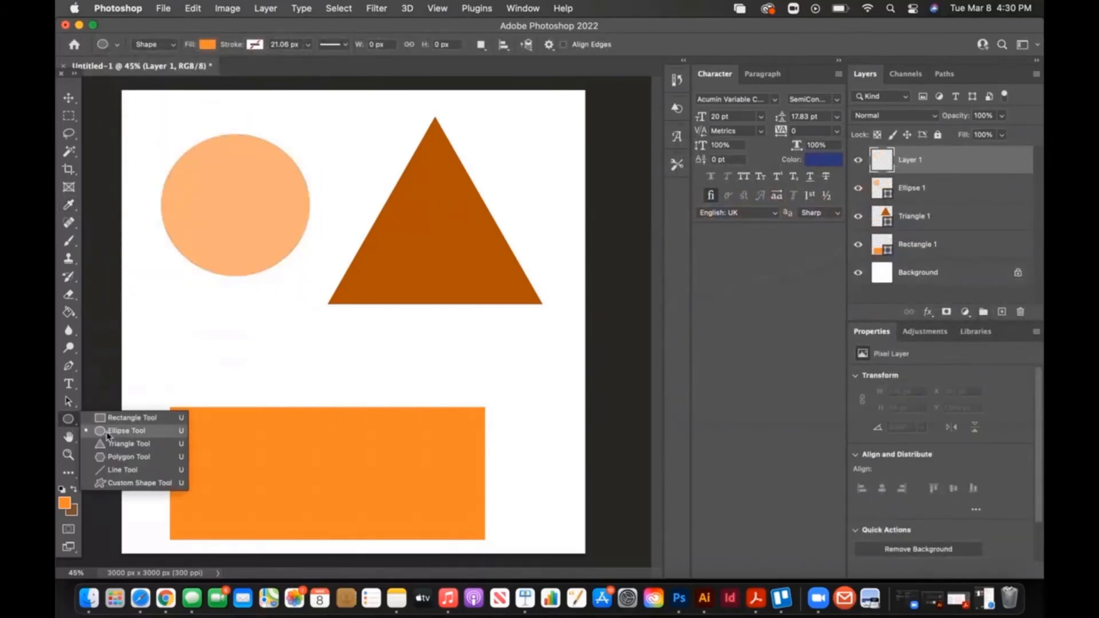
pyautogui.click(129, 454)
pyautogui.moveTo(186, 313); pyautogui.dragTo(281, 386)
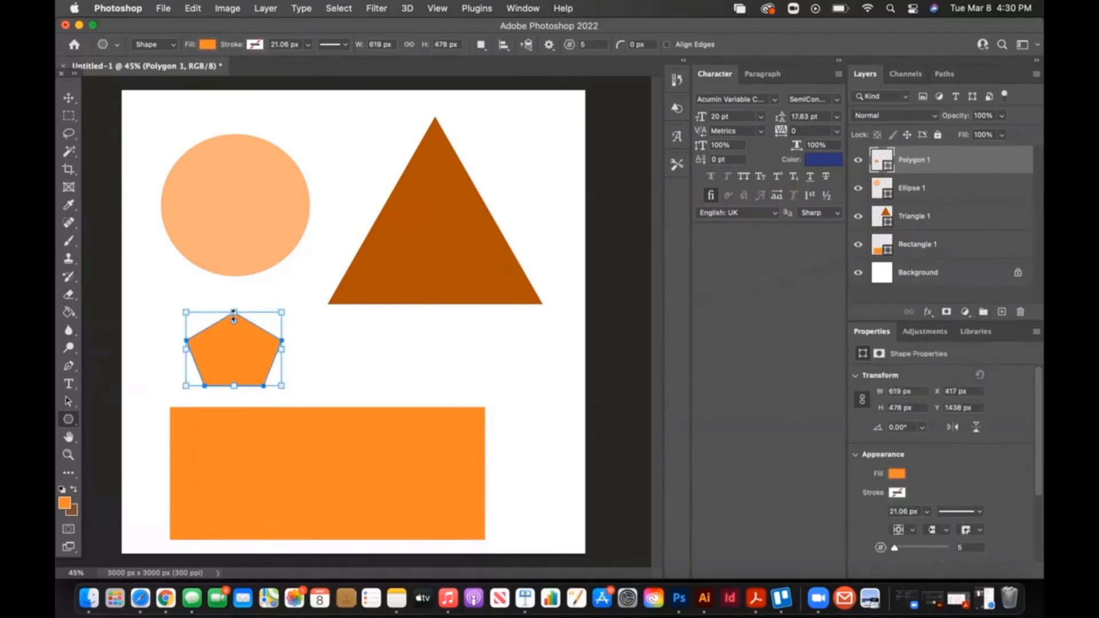
pyautogui.moveTo(234, 311); pyautogui.dragTo(234, 303)
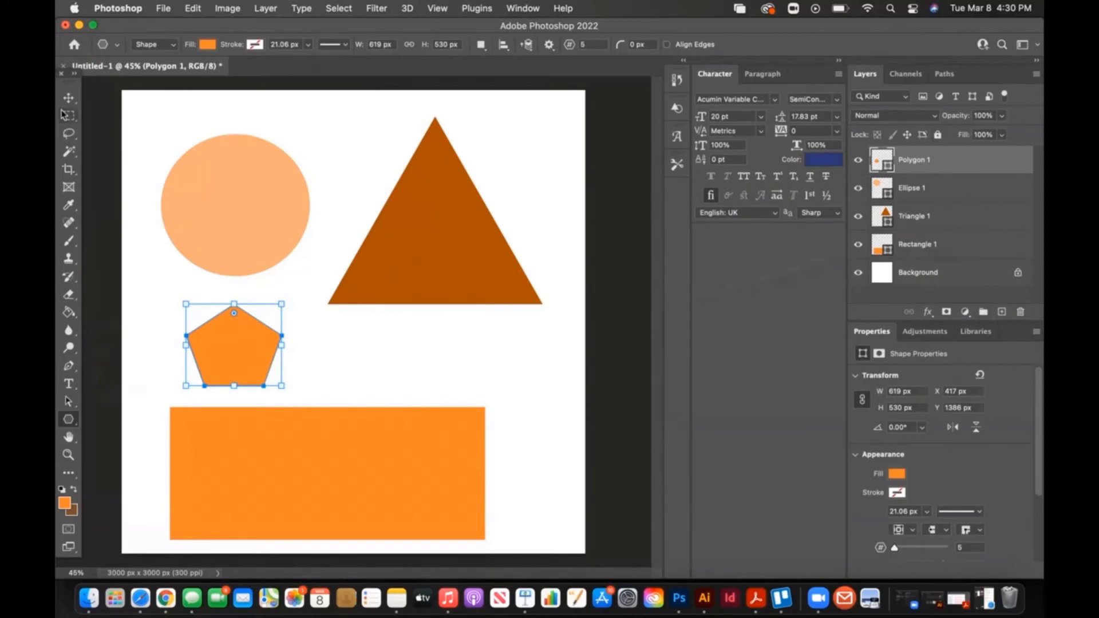
# Sample the circle's light orange as foreground colour and add a Color Overlay to the polygon layer, sampling the same circle colour f3af7a.
pyautogui.click(69, 205)
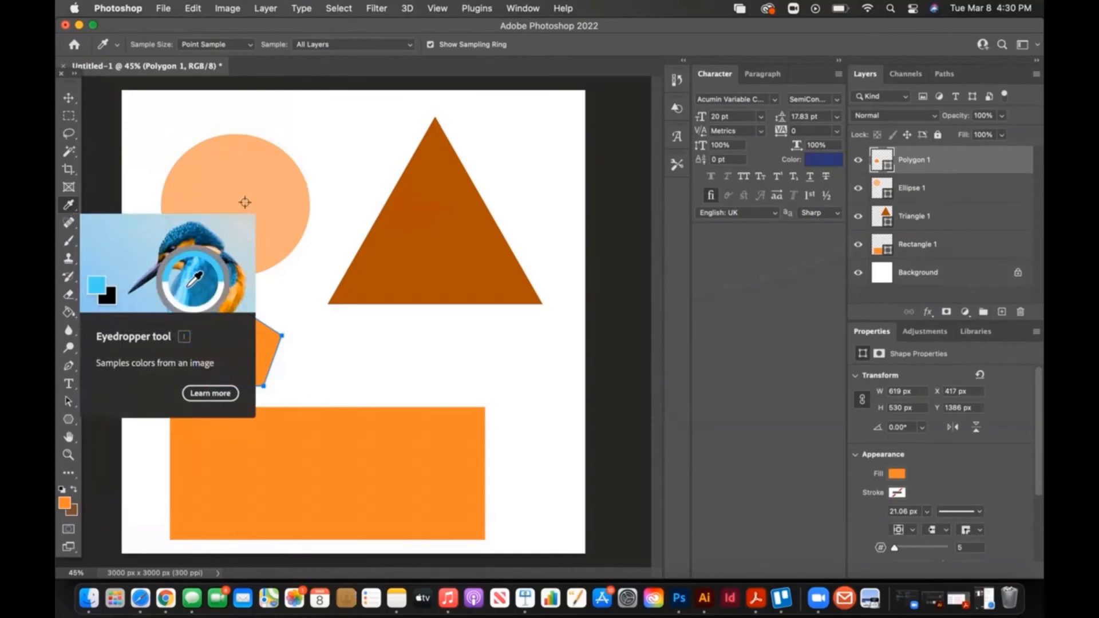
pyautogui.click(244, 168)
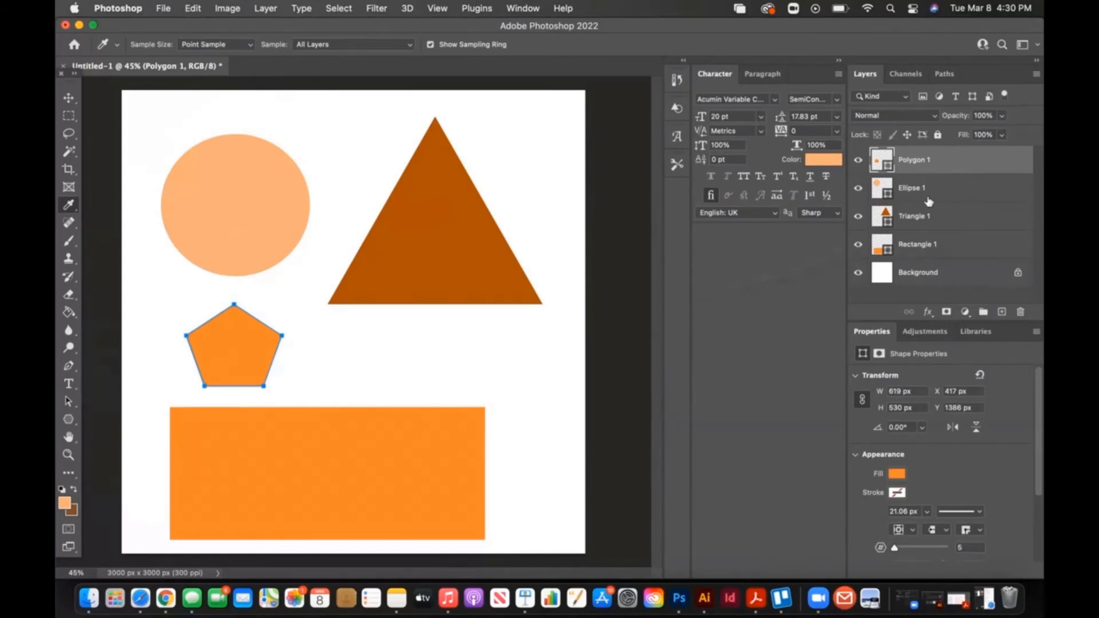
pyautogui.doubleClick(980, 168)
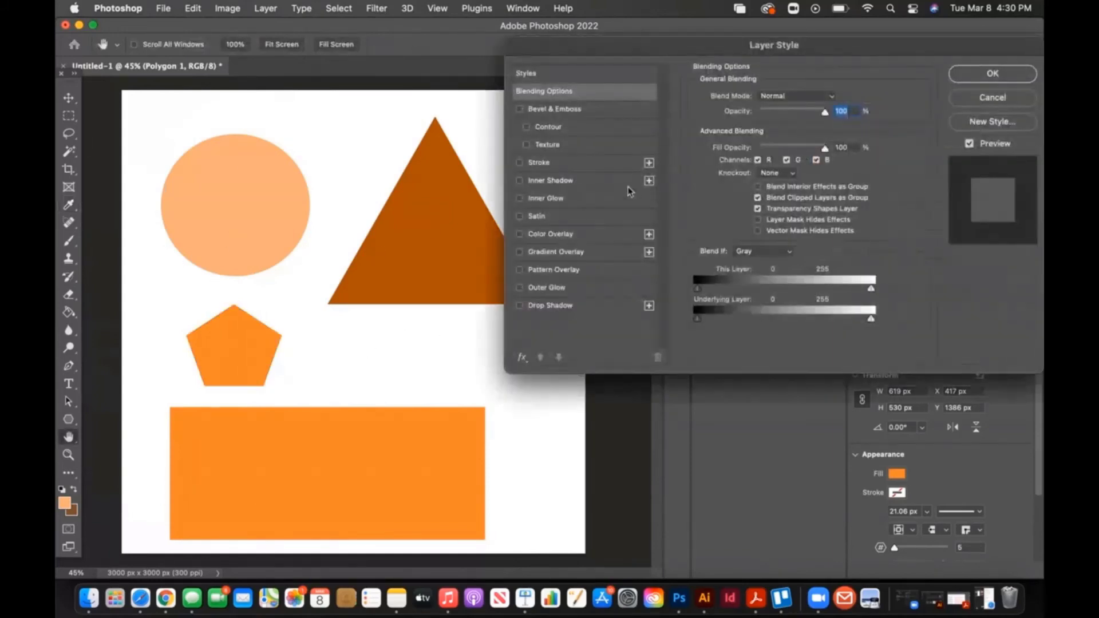
pyautogui.click(590, 240)
pyautogui.click(833, 97)
pyautogui.click(227, 221)
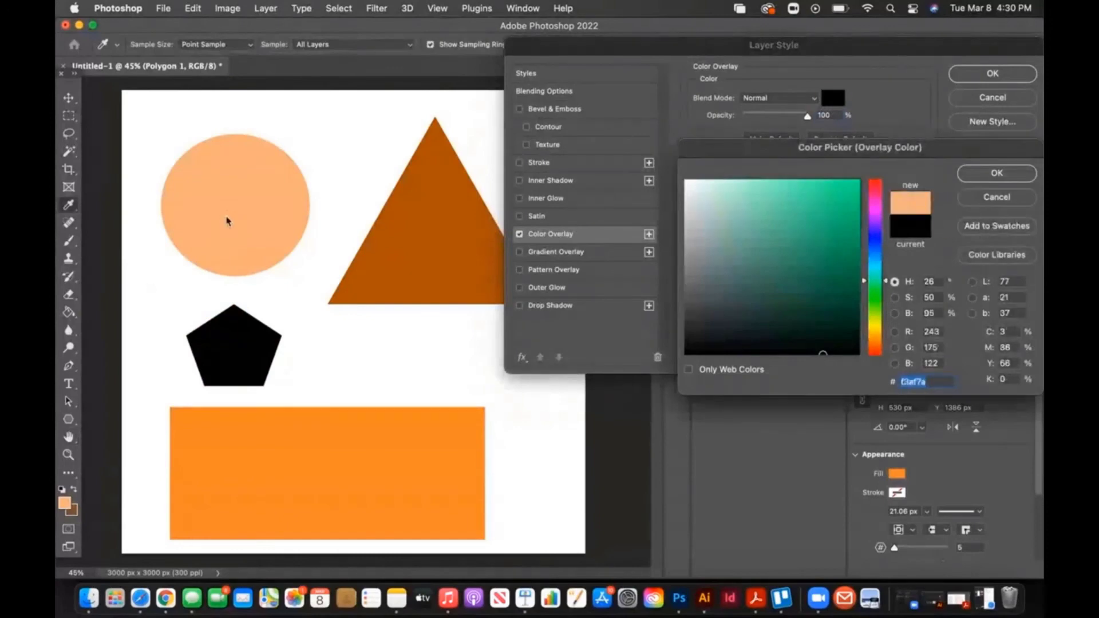
# Try overlay colours on the polygon by sampling the triangle, rectangle and circle, and discard the Color Overlay.
pyautogui.click(416, 250)
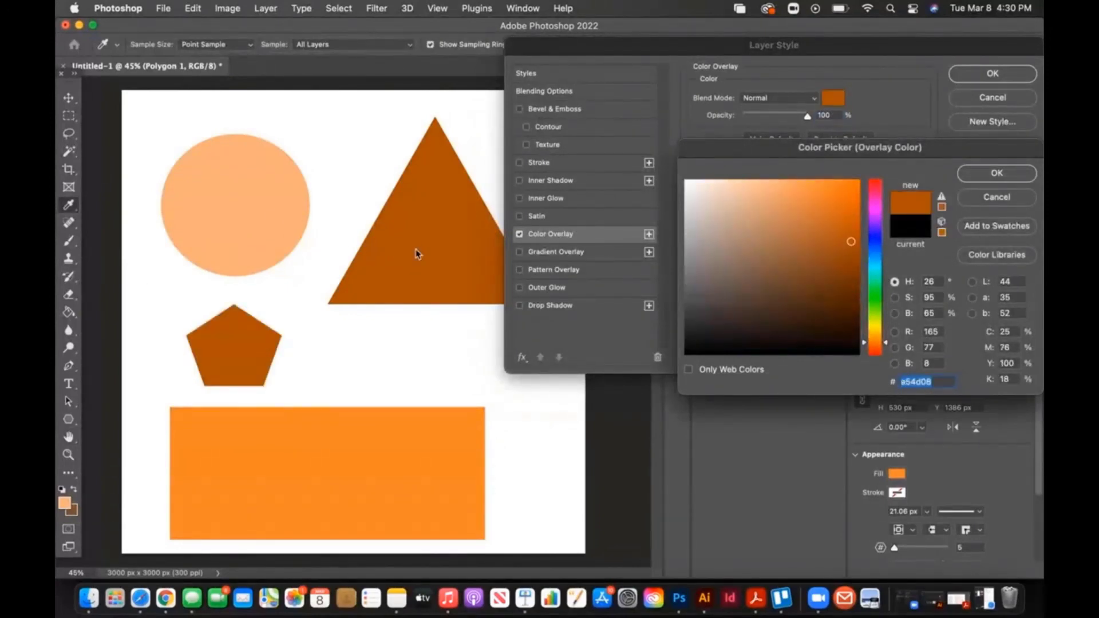
pyautogui.click(297, 451)
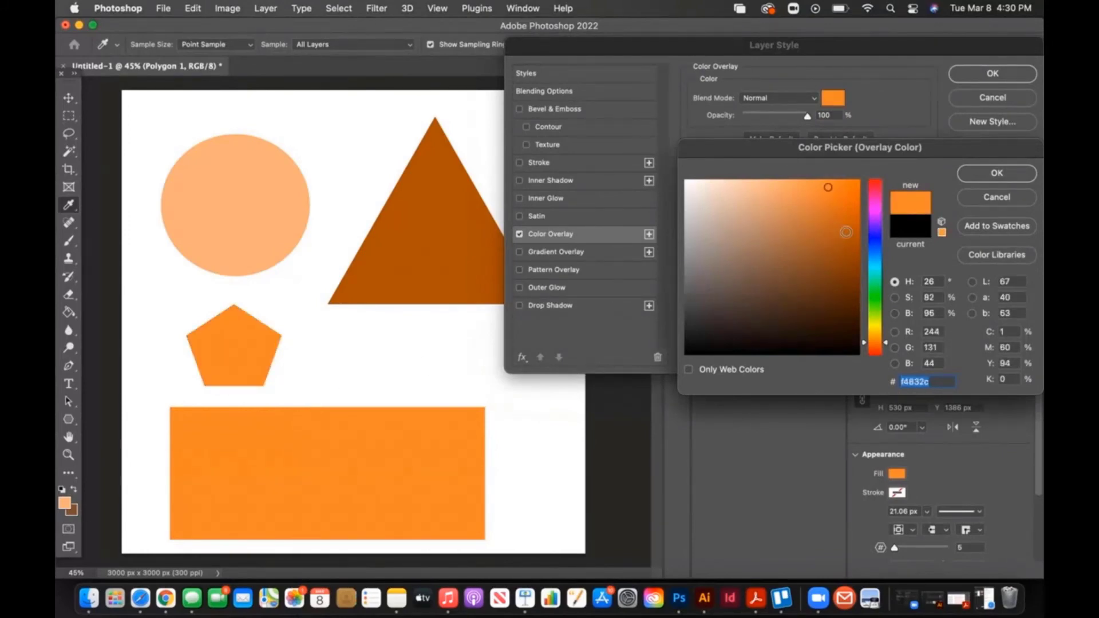
pyautogui.moveTo(846, 232)
pyautogui.mouseDown()
pyautogui.moveTo(847, 242)
pyautogui.moveTo(811, 251)
pyautogui.moveTo(816, 231)
pyautogui.moveTo(834, 229)
pyautogui.mouseUp()
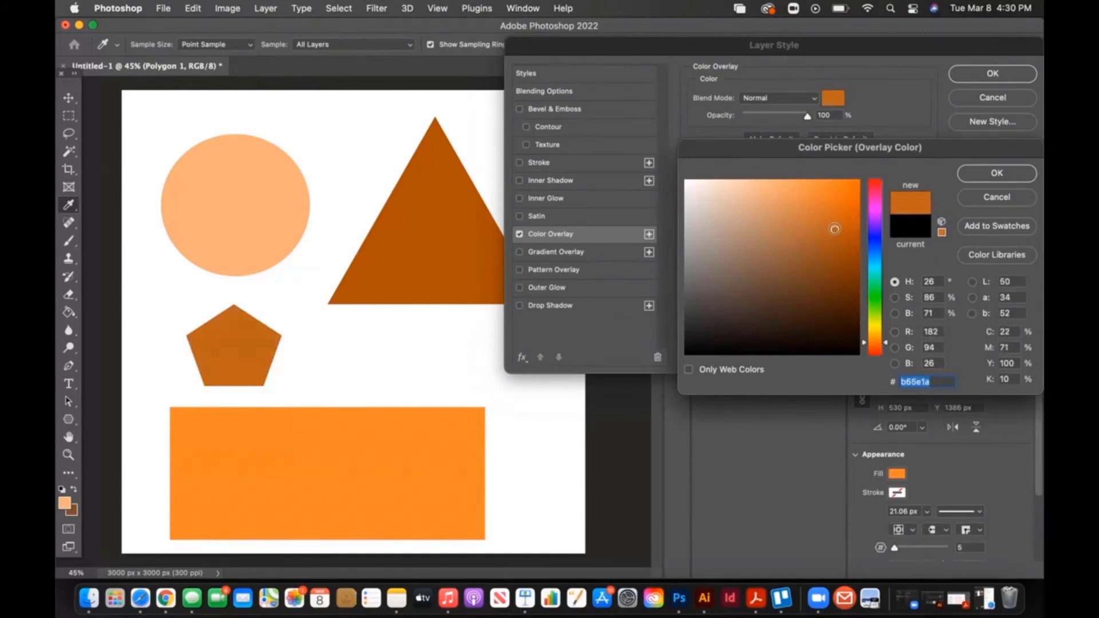
pyautogui.click(834, 214)
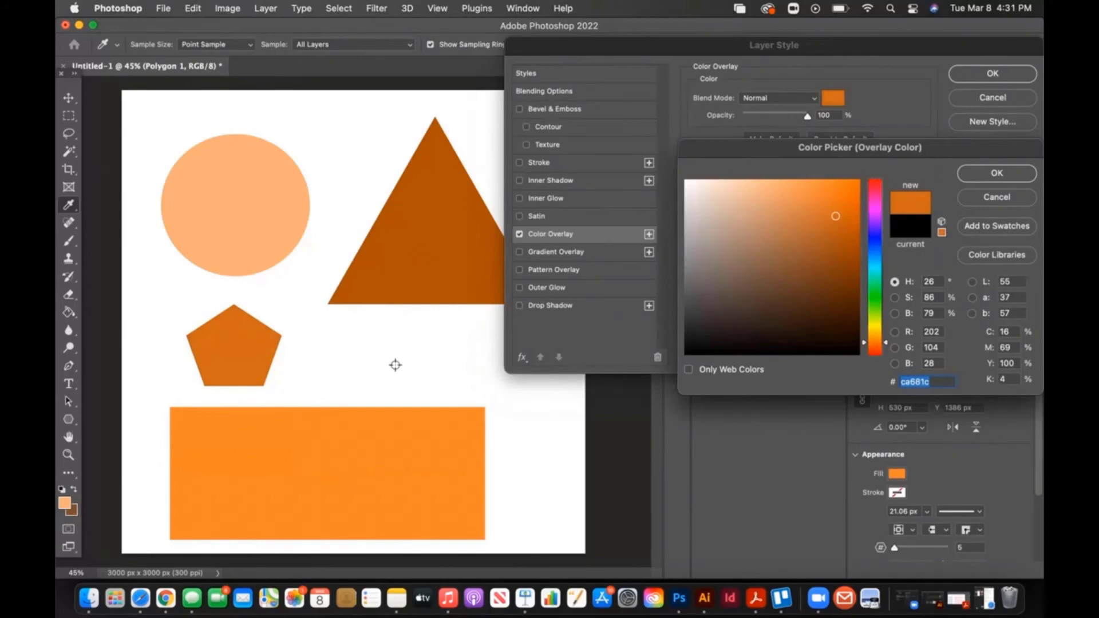
pyautogui.click(442, 243)
pyautogui.click(308, 217)
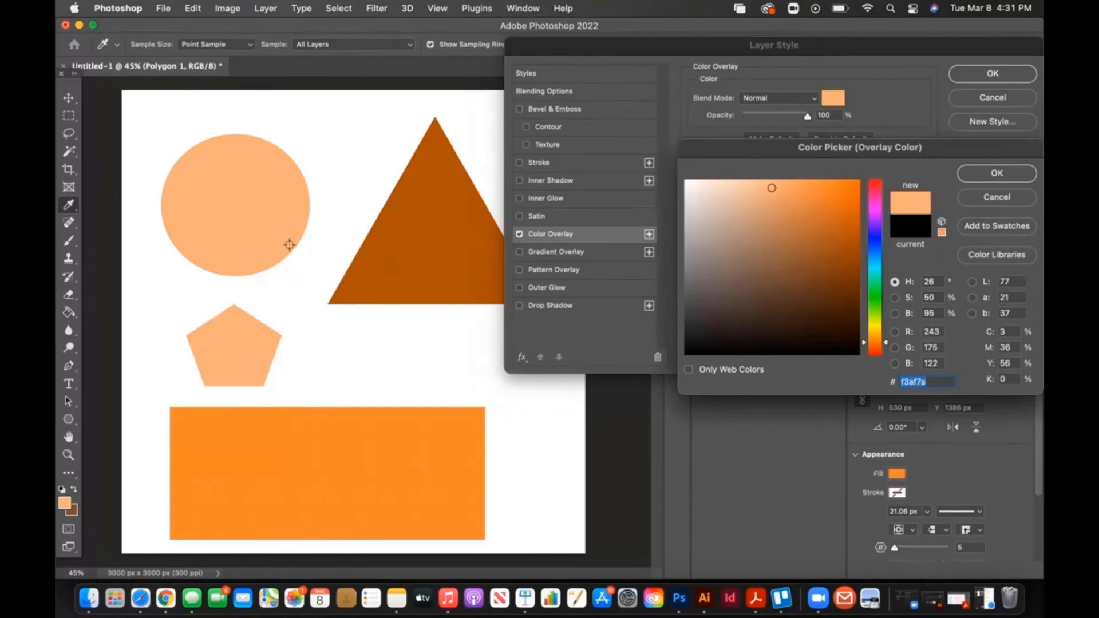
pyautogui.click(340, 501)
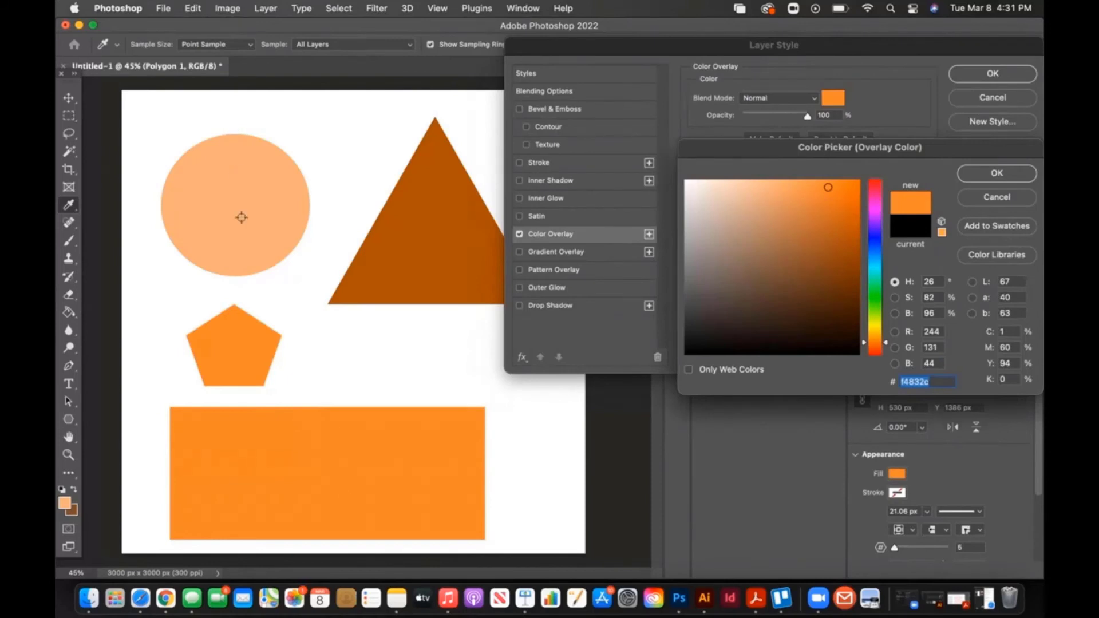
pyautogui.click(242, 220)
pyautogui.click(397, 268)
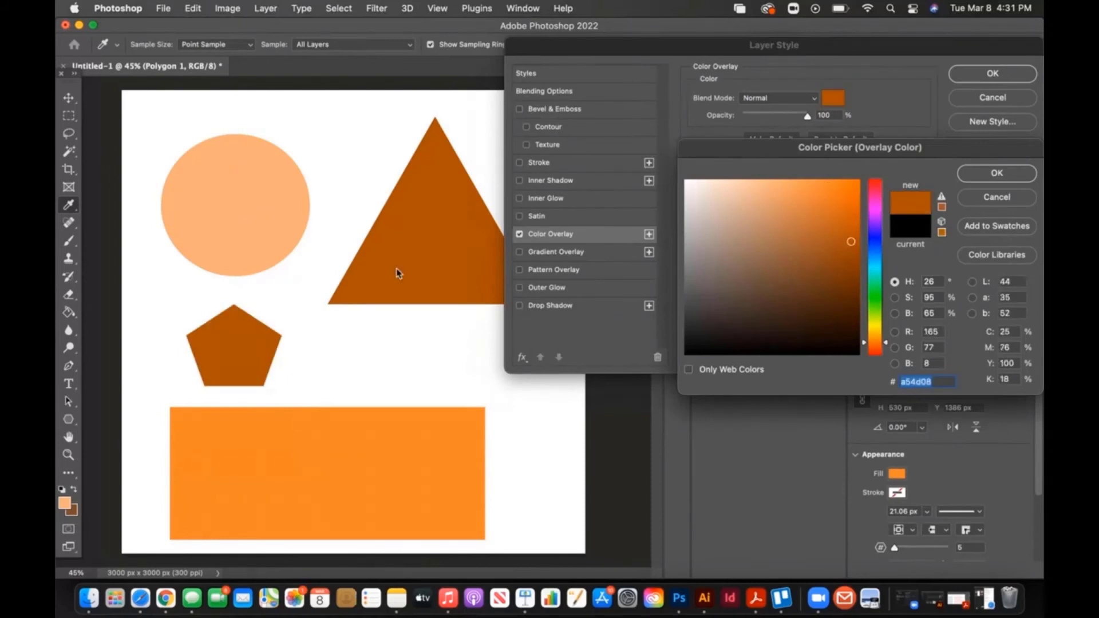
pyautogui.click(355, 456)
pyautogui.click(977, 198)
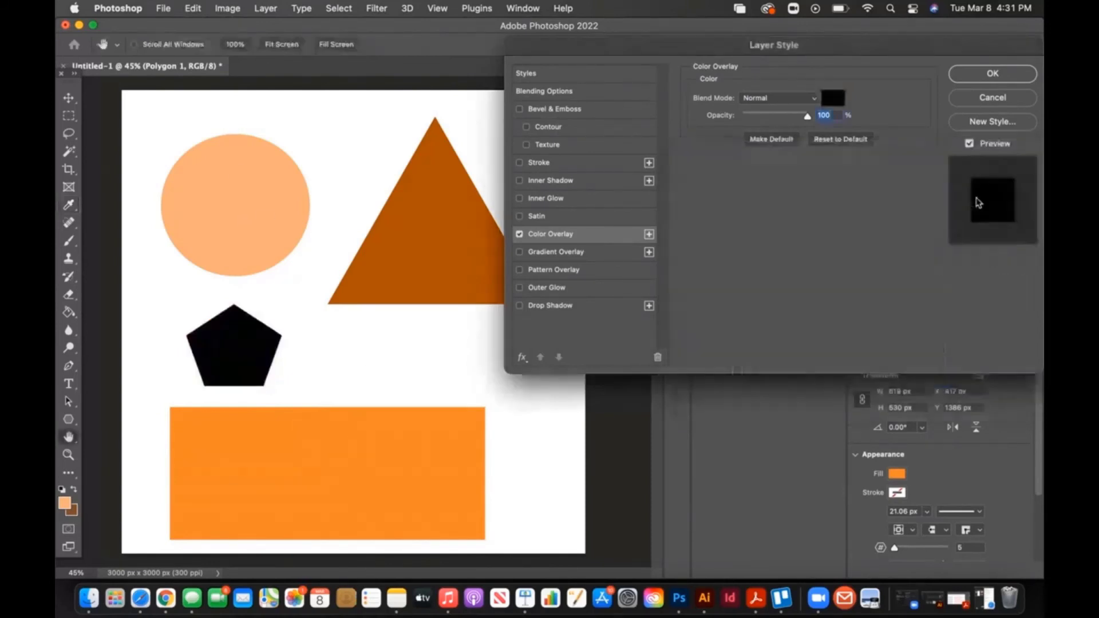
pyautogui.click(993, 98)
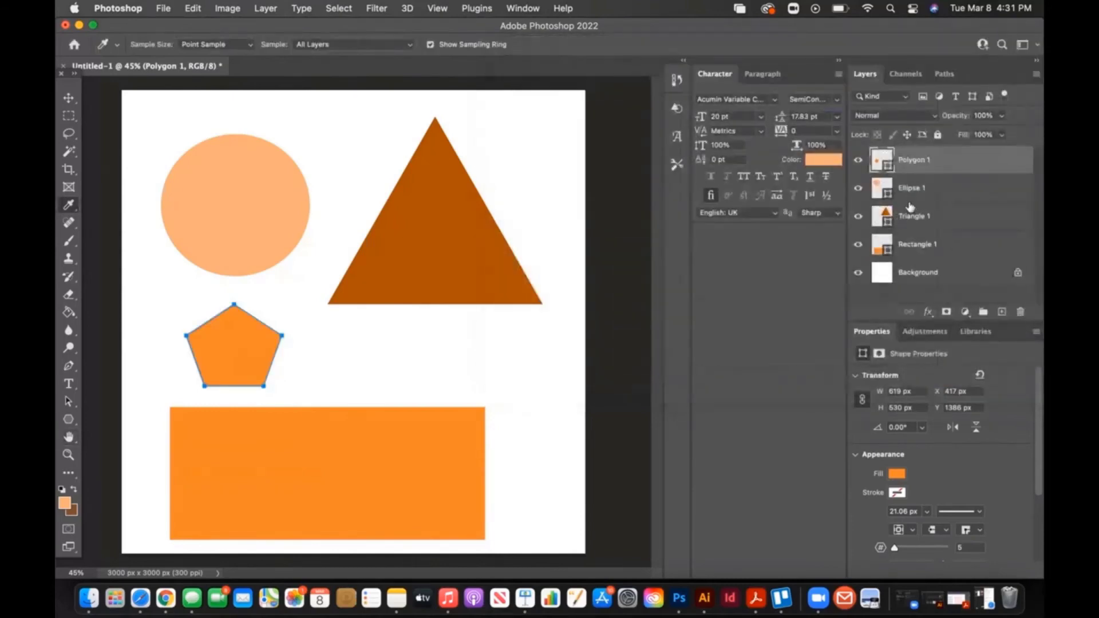
# Choose the Paint Bucket tool and unlock the Background layer.
pyautogui.click(69, 312)
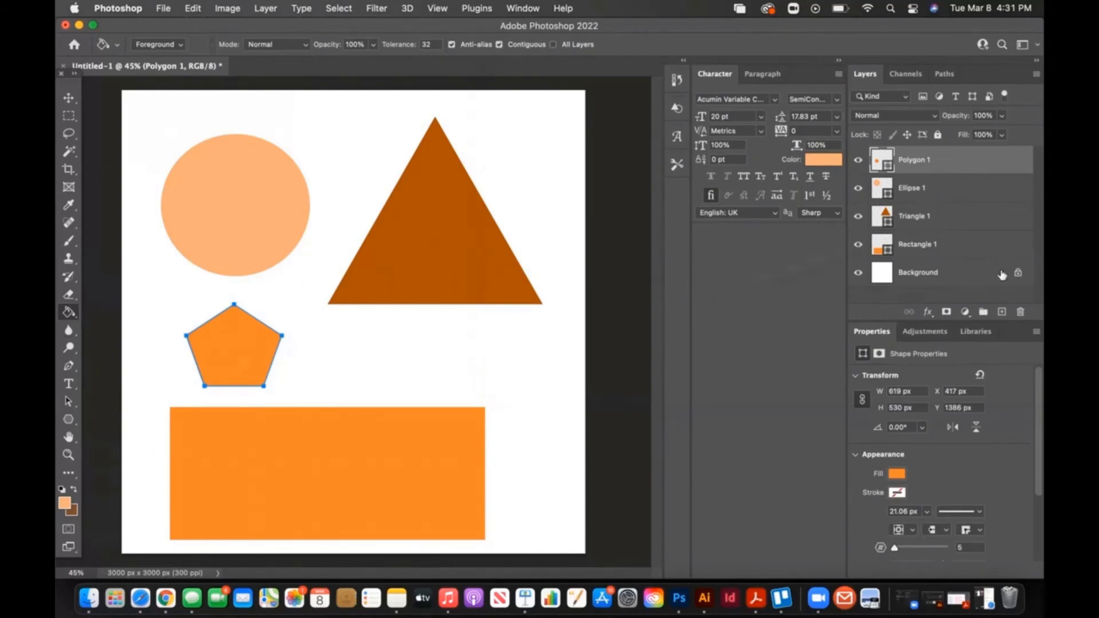
pyautogui.click(982, 282)
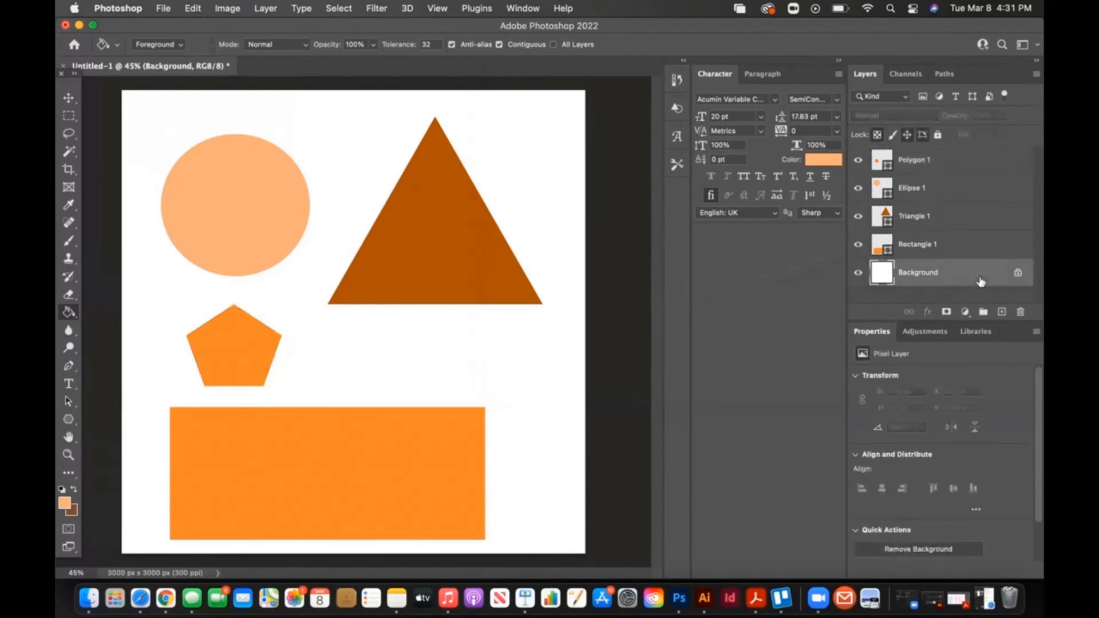
pyautogui.click(1018, 275)
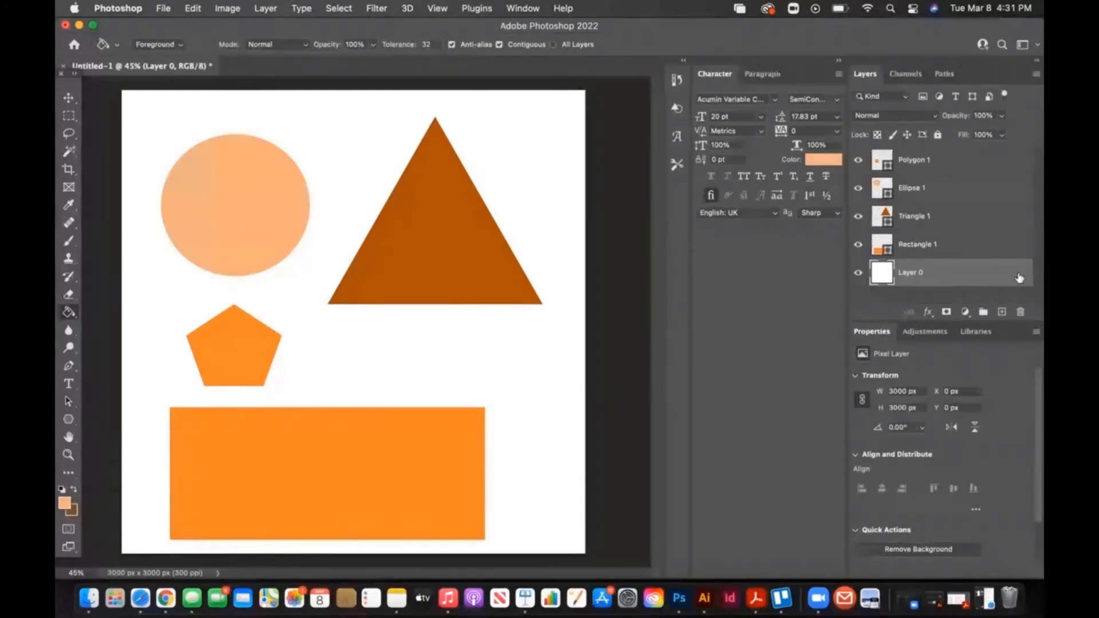
# Set the foreground colour to blue 4249dc and fill the white background layer with it.
pyautogui.click(66, 505)
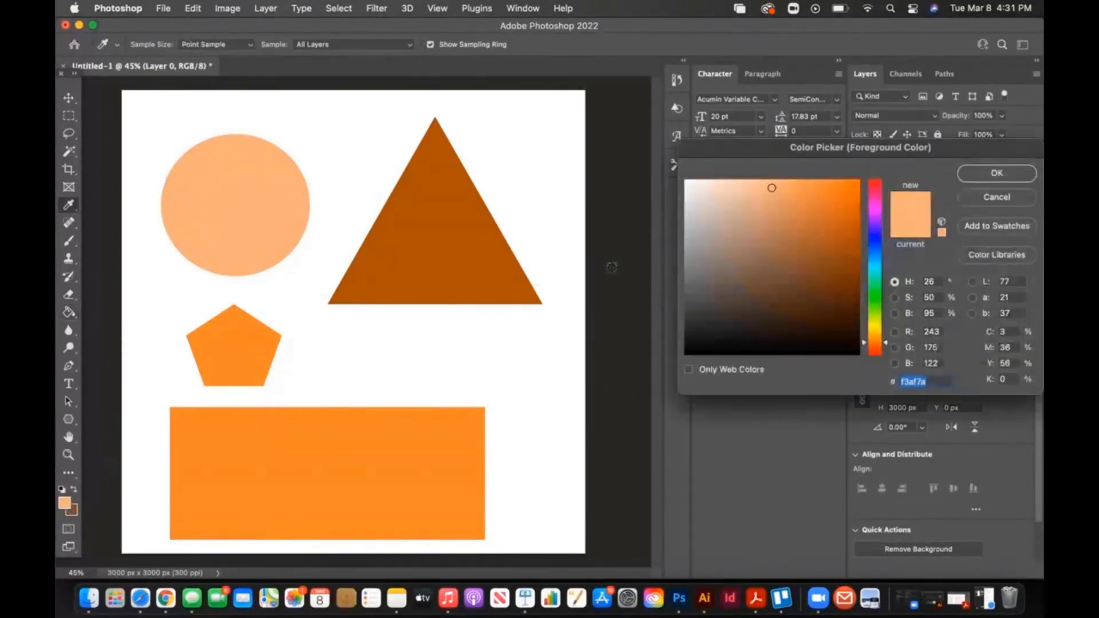
pyautogui.click(874, 240)
pyautogui.click(808, 202)
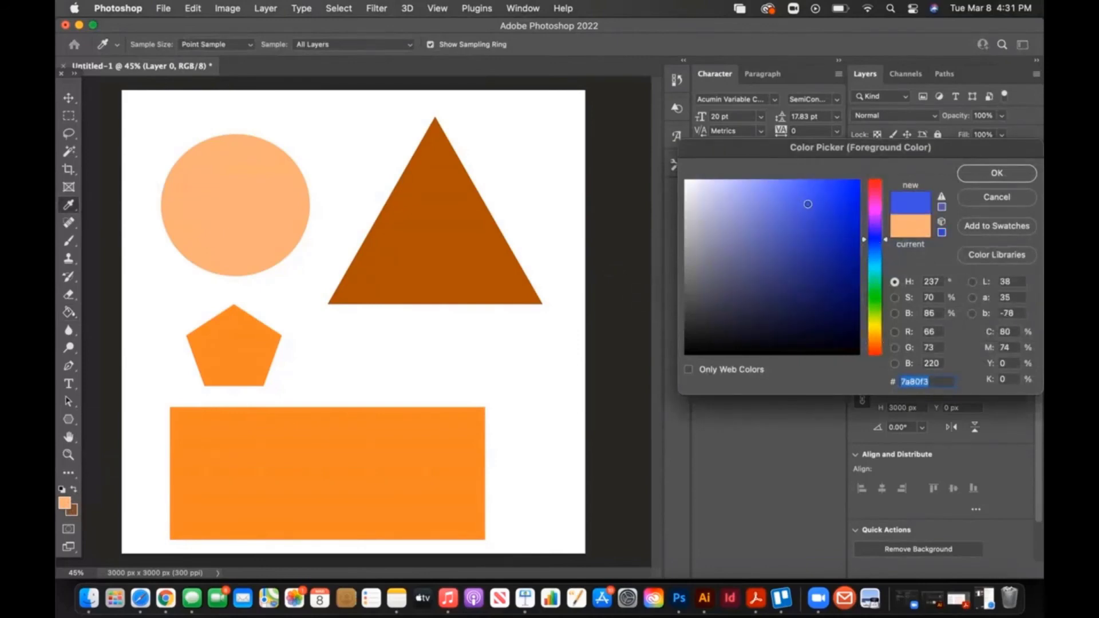
pyautogui.press('Return')
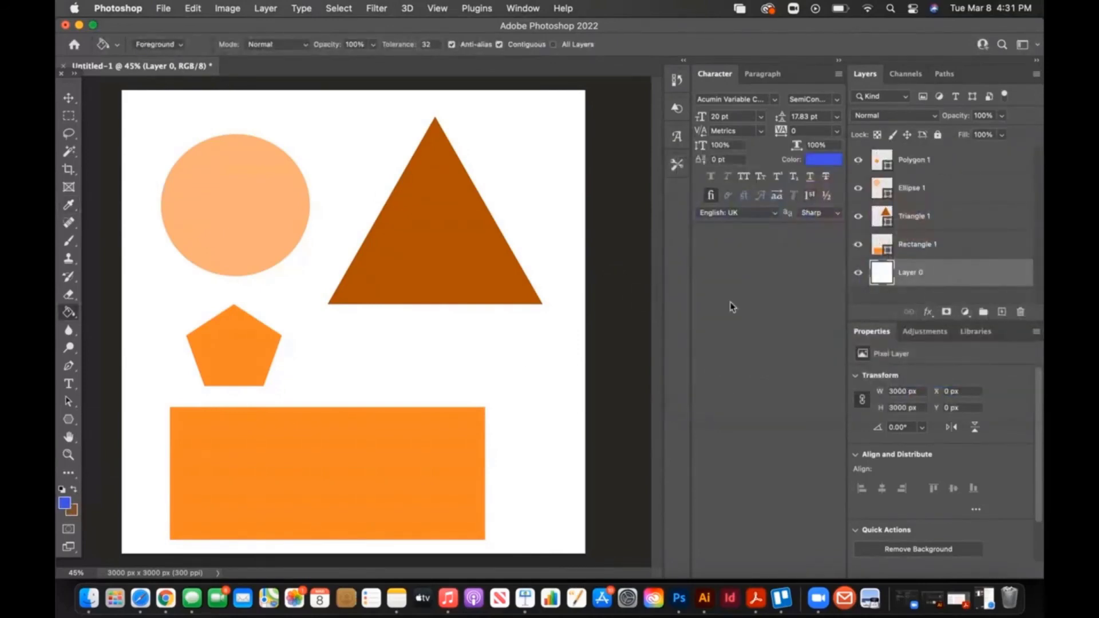
pyautogui.click(488, 362)
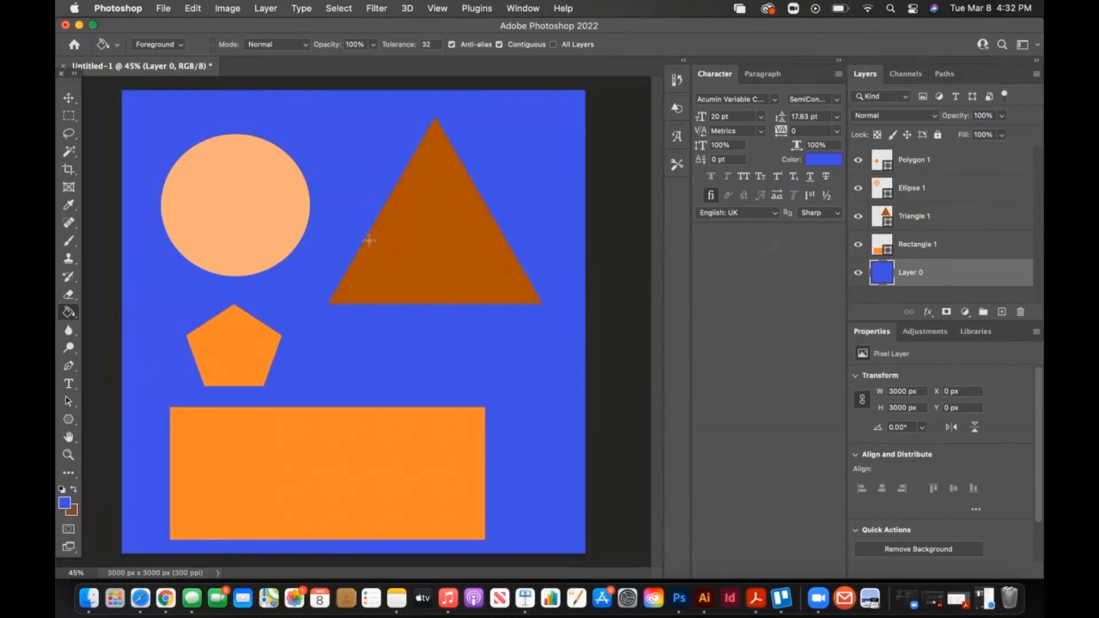
# Set the foreground colour to purple 9446ec and brush a zigzag scribble on the blue layer between the triangle and the rectangle.
pyautogui.click(70, 239)
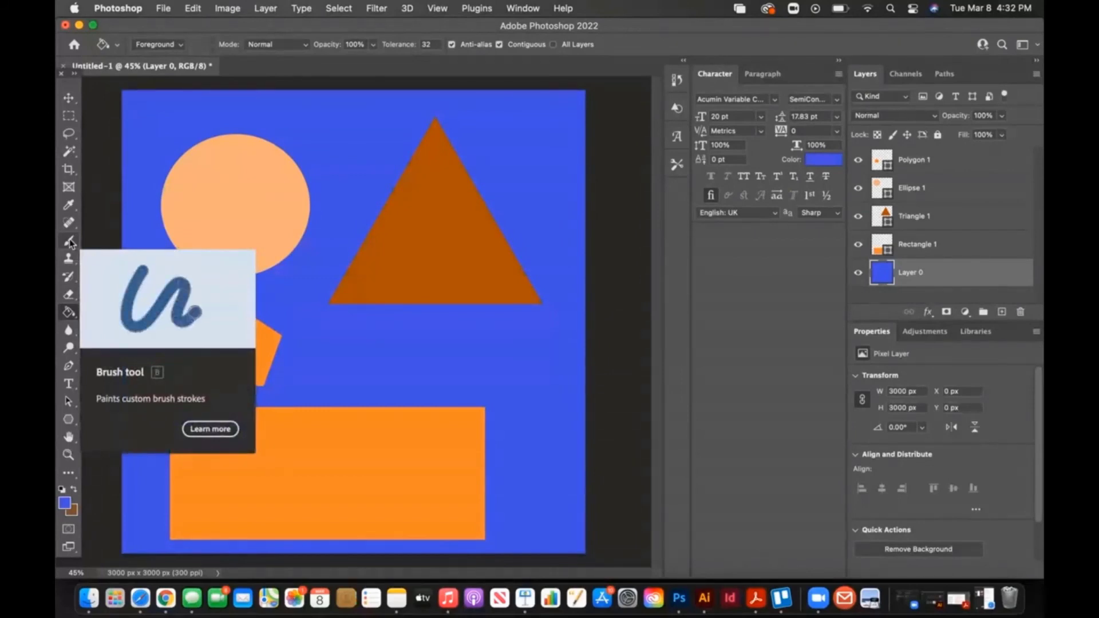
pyautogui.click(71, 243)
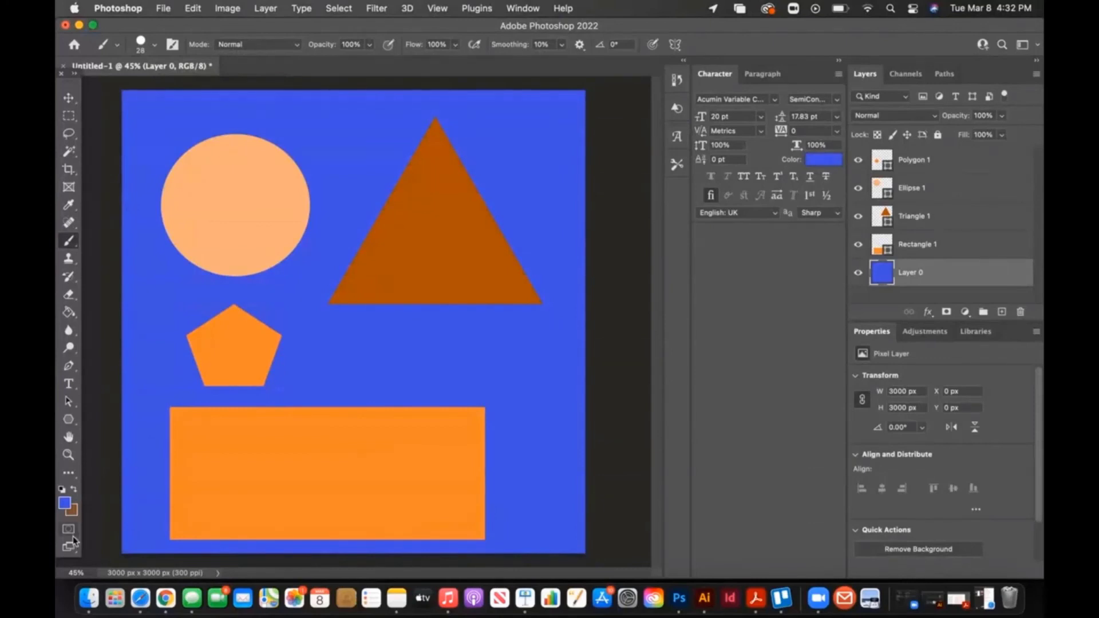
pyautogui.click(65, 503)
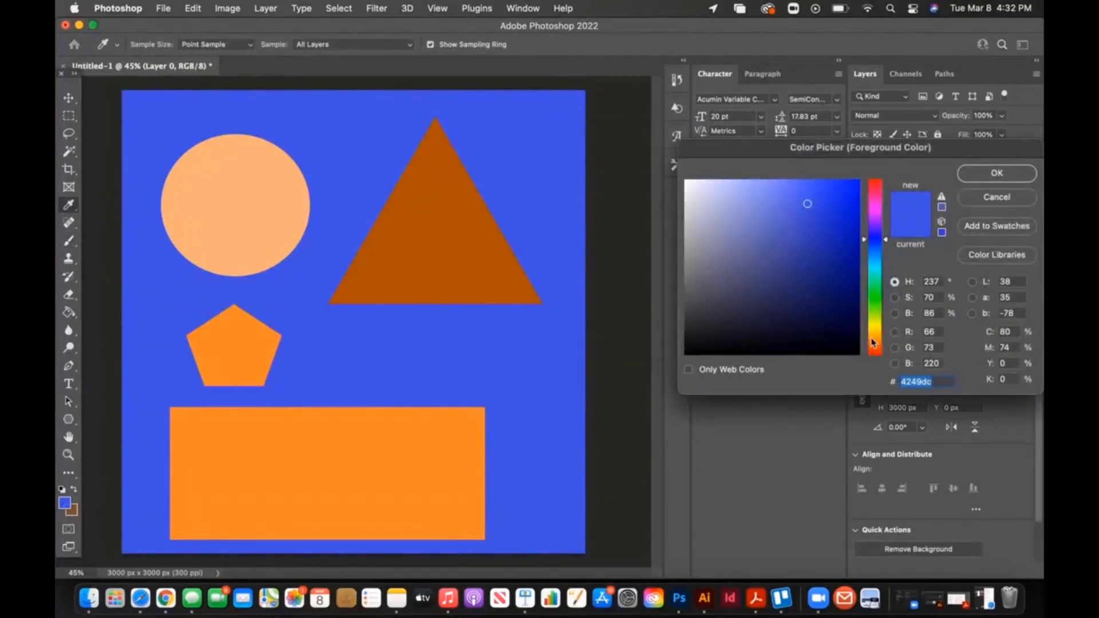
pyautogui.click(875, 224)
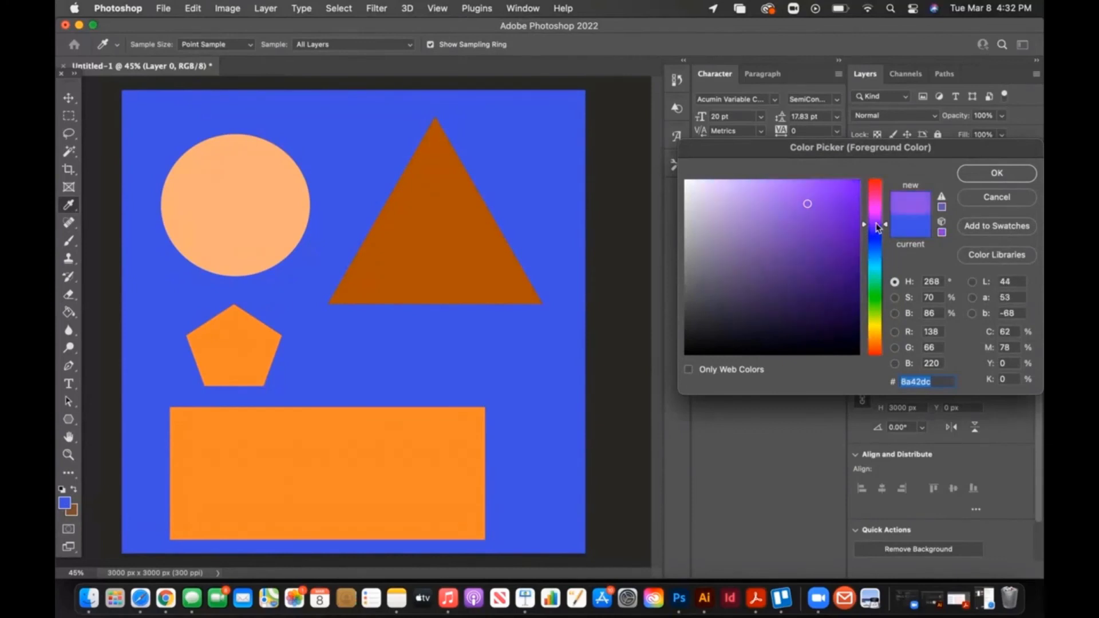
pyautogui.moveTo(836, 200); pyautogui.dragTo(807, 192)
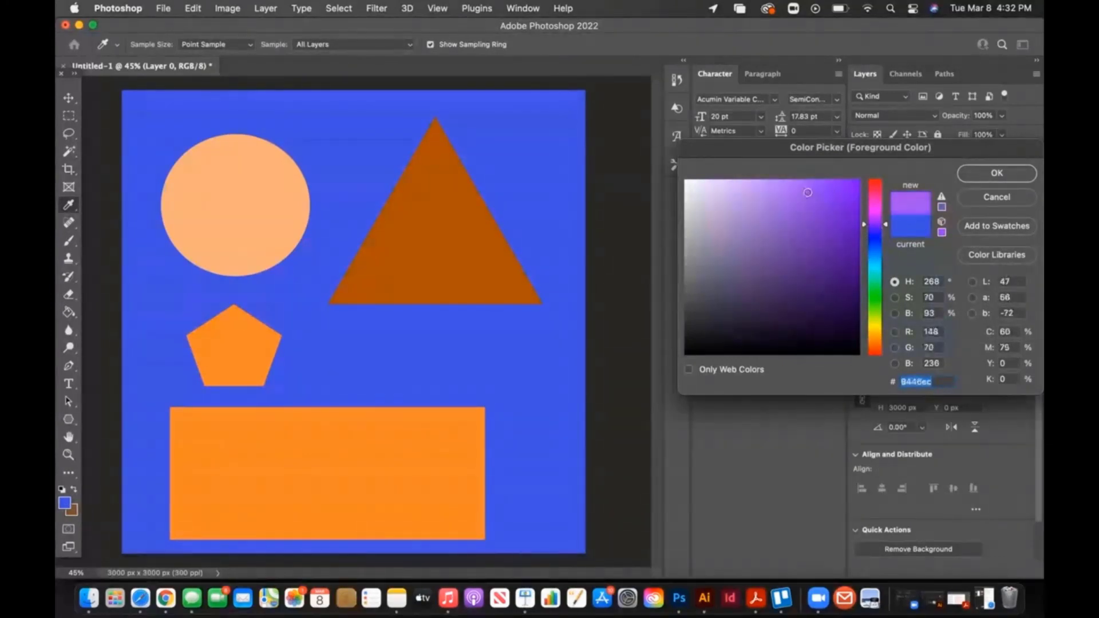
pyautogui.press('Return')
pyautogui.press('b')
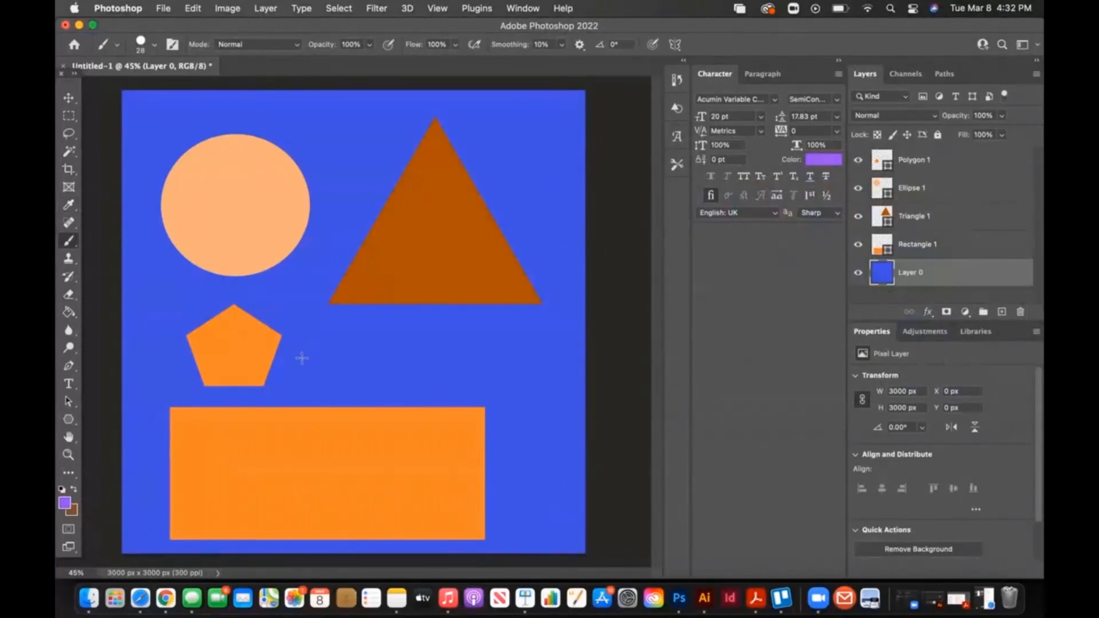
pyautogui.moveTo(300, 360)
pyautogui.mouseDown()
pyautogui.moveTo(293, 392)
pyautogui.moveTo(395, 334)
pyautogui.moveTo(366, 379)
pyautogui.moveTo(424, 389)
pyautogui.moveTo(560, 321)
pyautogui.moveTo(551, 364)
pyautogui.moveTo(576, 347)
pyautogui.mouseUp()
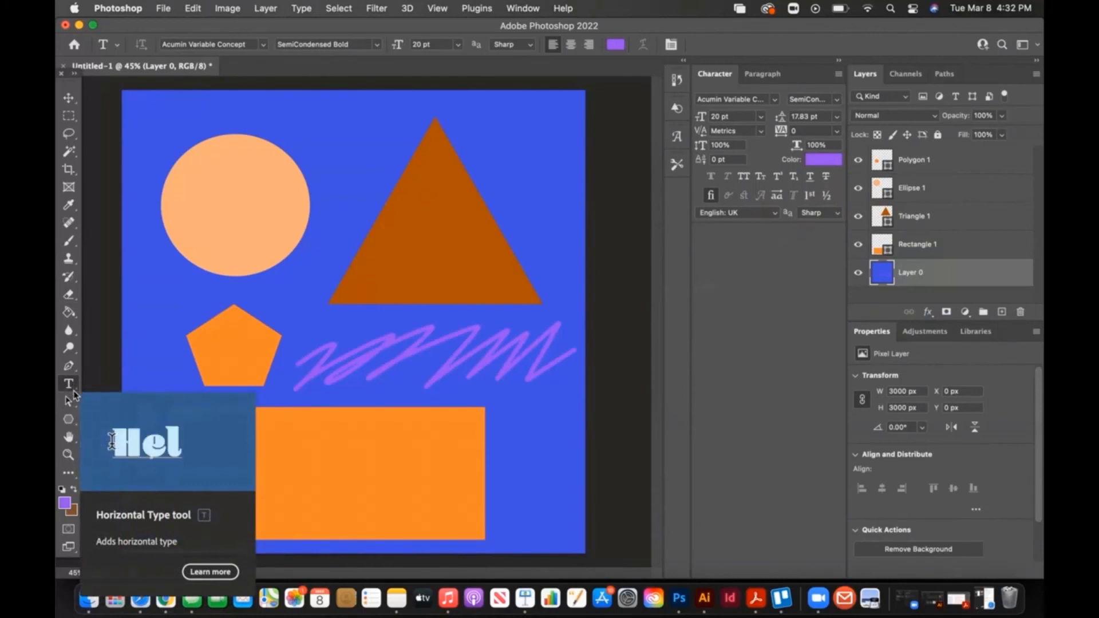
# Add a type layer with the placeholder text Lorem Ipsum between the circle and the triangle's peak.
pyautogui.click(337, 136)
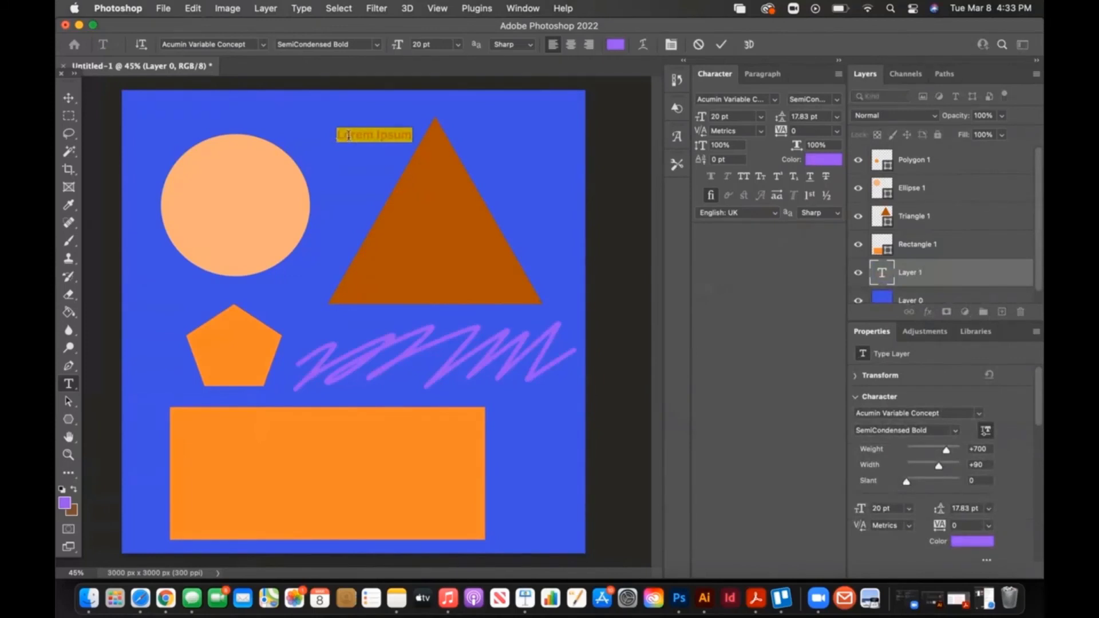
pyautogui.click(348, 135)
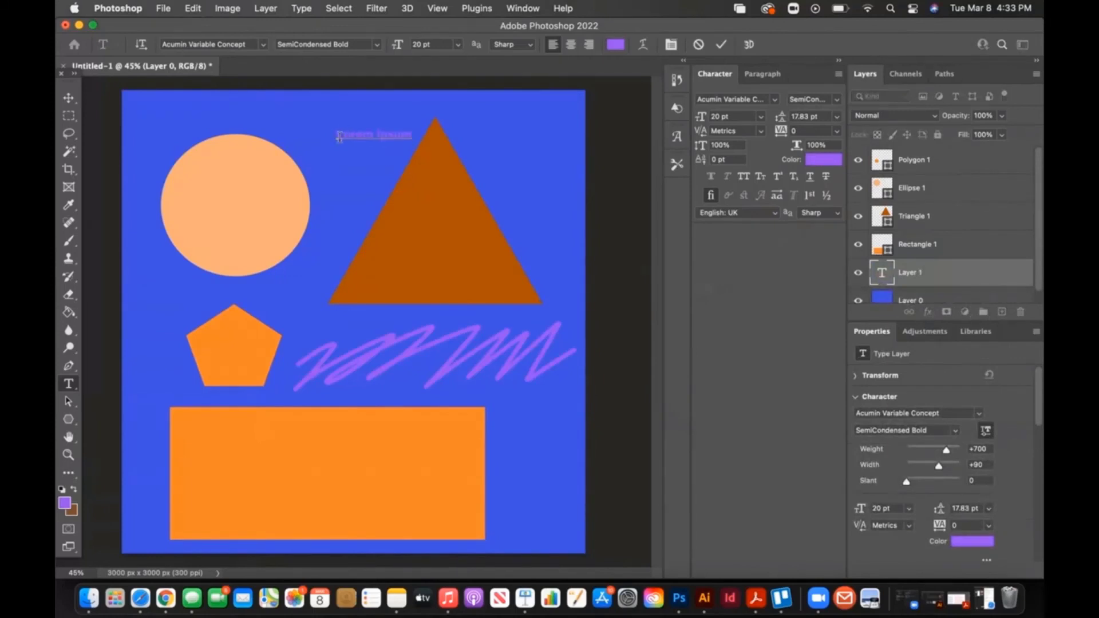
pyautogui.moveTo(337, 136); pyautogui.dragTo(433, 148)
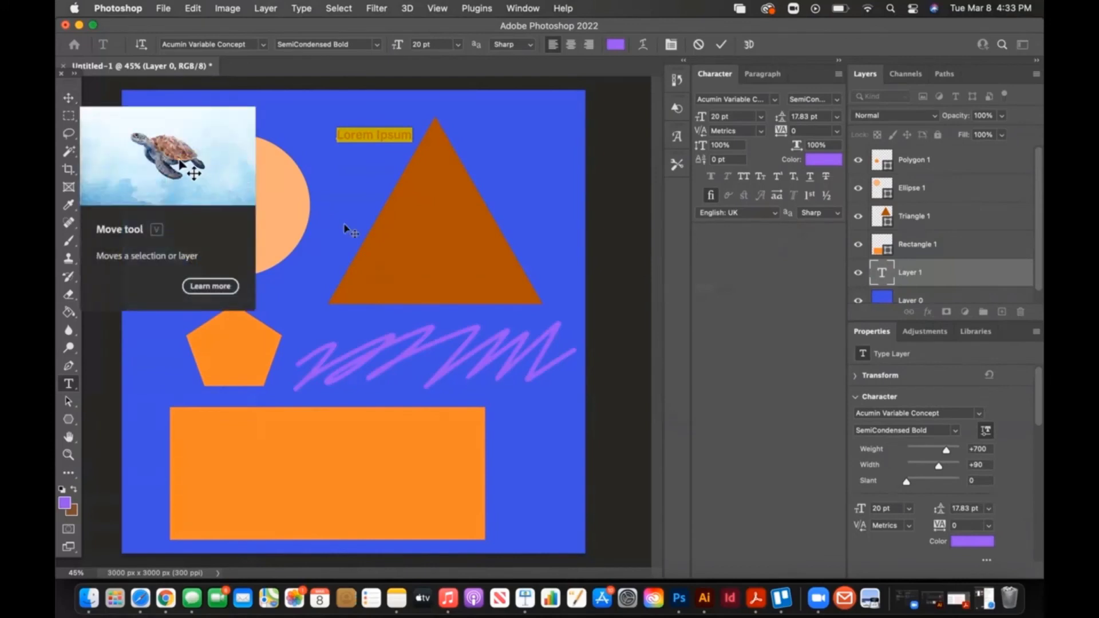
# Scale the Lorem Ipsum text up to about 61.32 pt and move it across the circle and triangle.
pyautogui.click(69, 100)
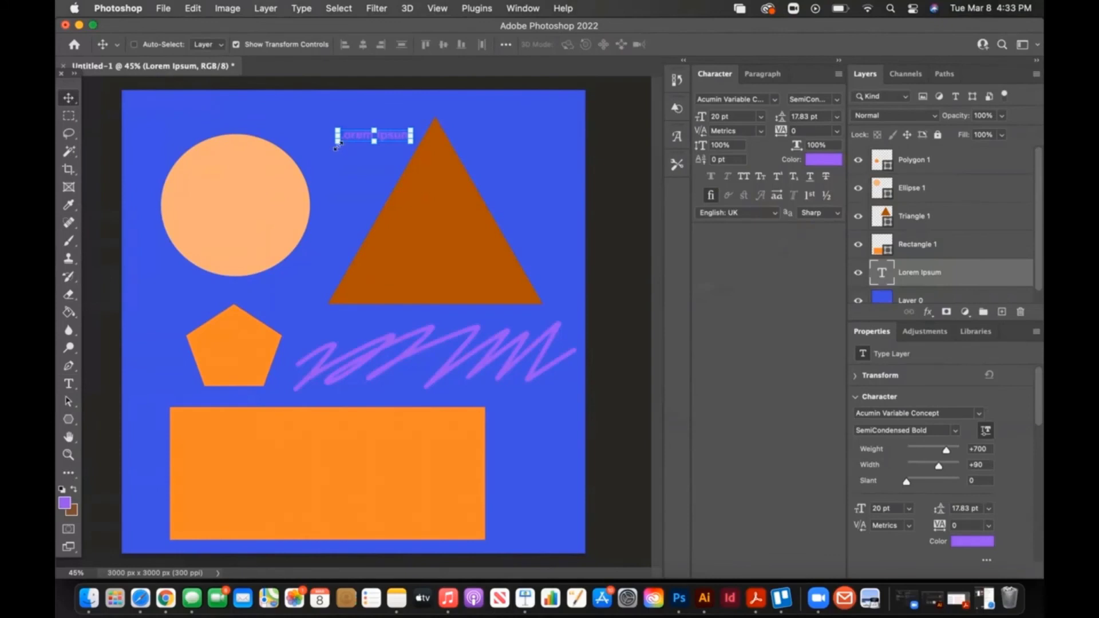
pyautogui.moveTo(337, 143); pyautogui.dragTo(203, 284)
pyautogui.press('Return')
pyautogui.moveTo(362, 164); pyautogui.dragTo(392, 225)
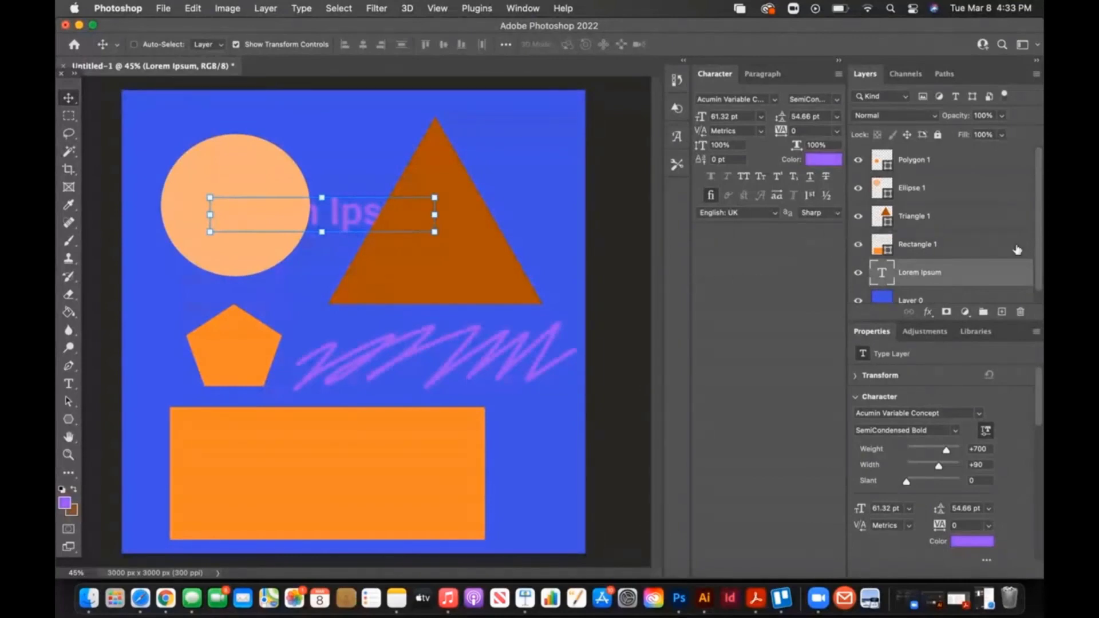
# Bring the Lorem Ipsum layer to the top of the layer stack and shift the text slightly to the right.
pyautogui.scroll(-1, 965, 283)
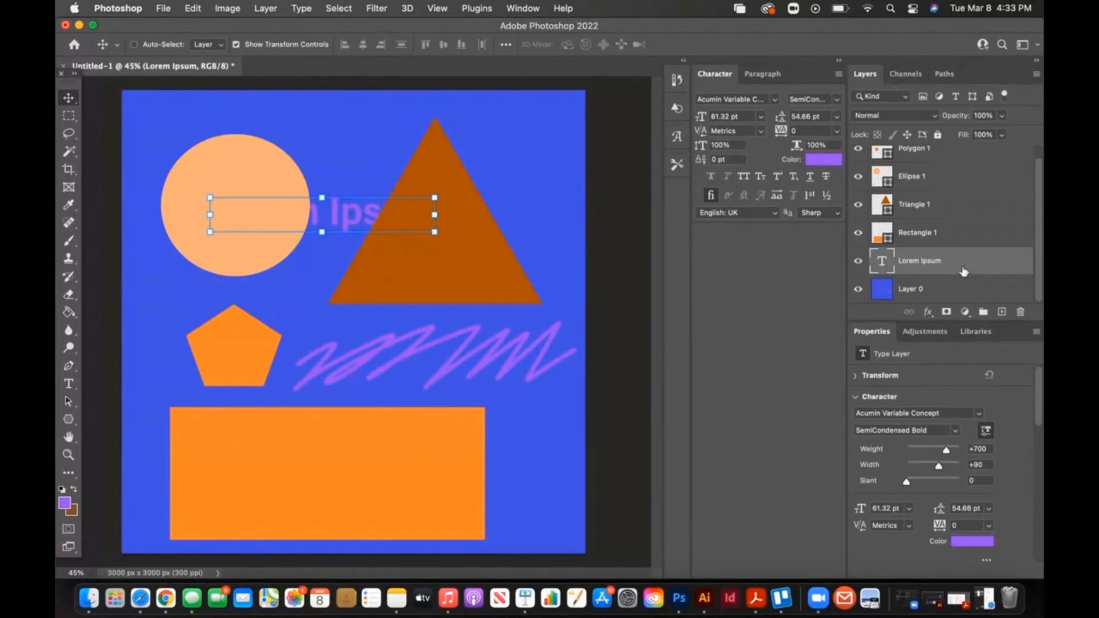
pyautogui.moveTo(965, 271); pyautogui.dragTo(972, 150)
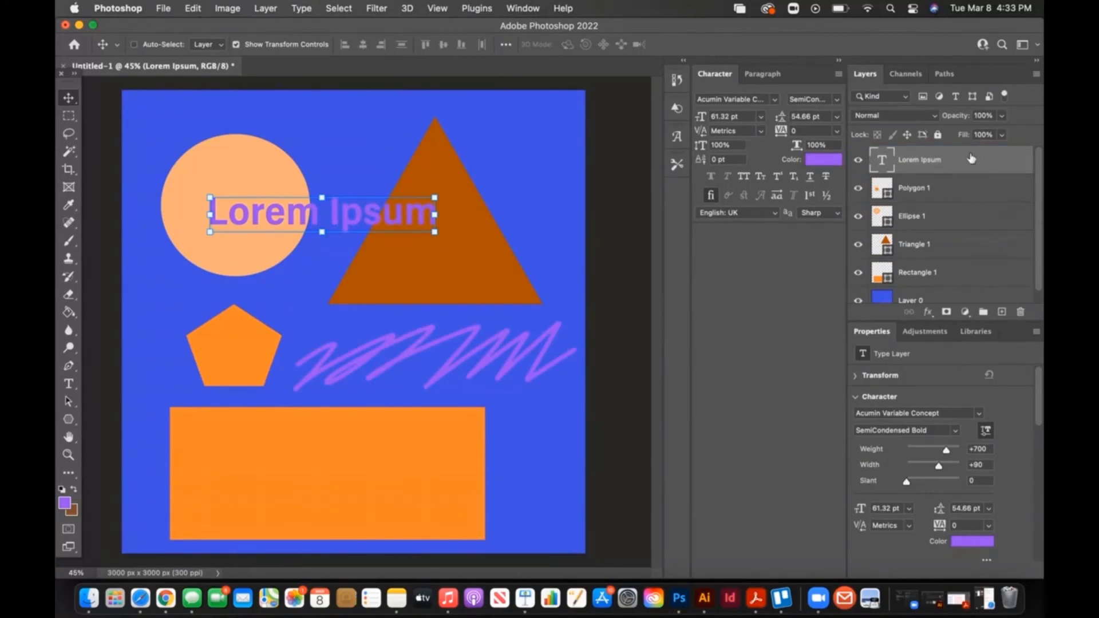
pyautogui.moveTo(459, 241); pyautogui.dragTo(489, 240)
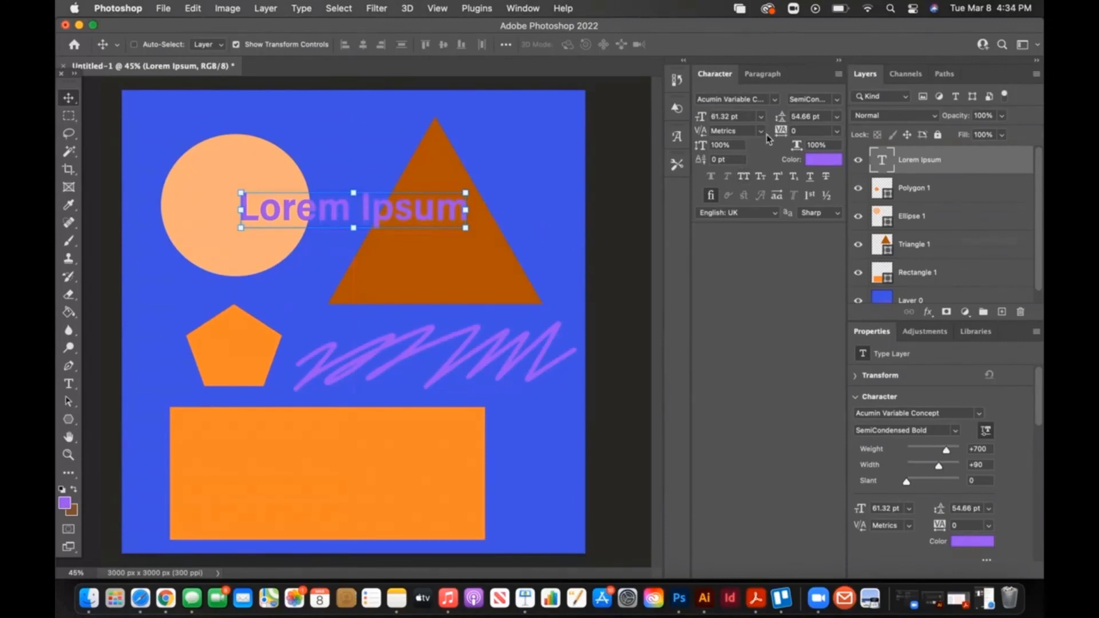
# Change the Lorem Ipsum text colour to white.
pyautogui.click(826, 168)
pyautogui.moveTo(730, 275); pyautogui.dragTo(677, 172)
pyautogui.press('Return')
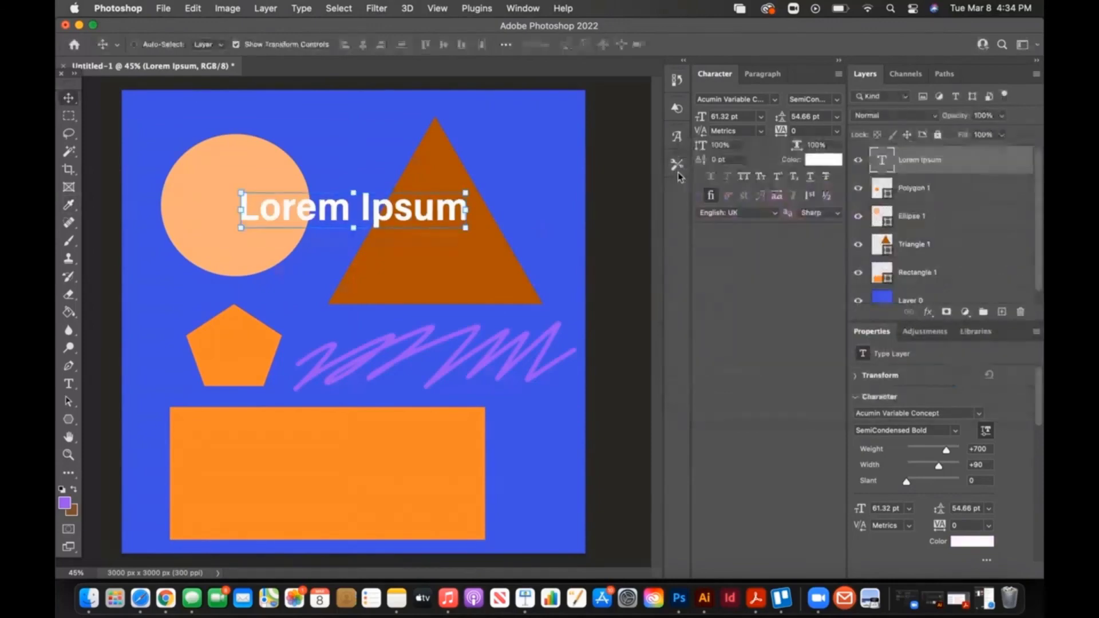
# Replace the placeholder text with "Miami Dade College" and move it down and left to fit within the canvas.
pyautogui.click(69, 383)
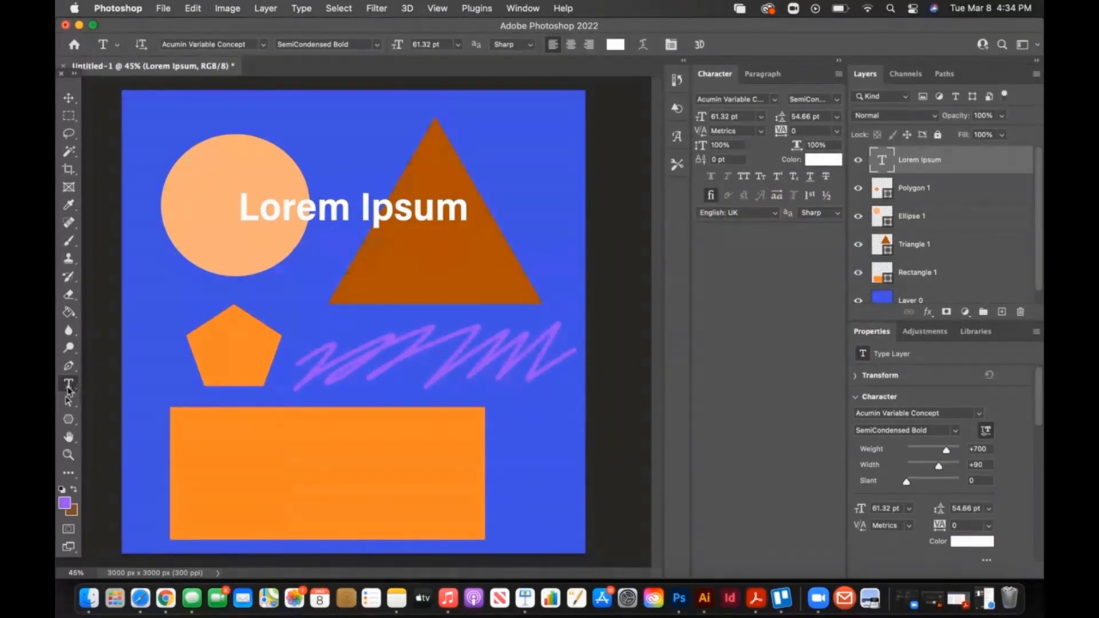
pyautogui.click(293, 209)
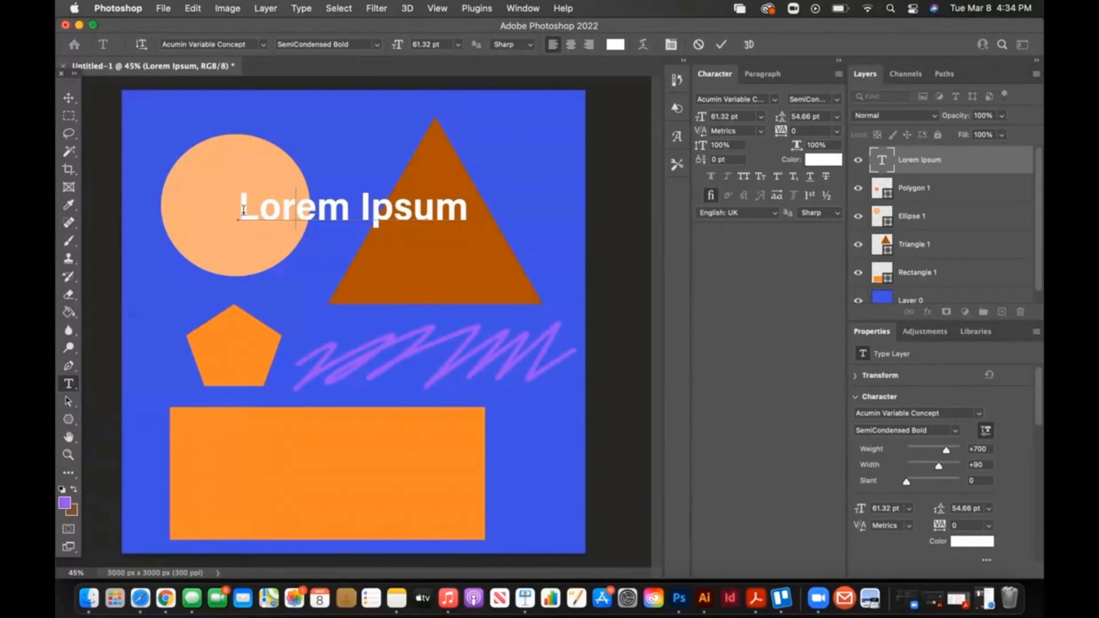
pyautogui.moveTo(241, 209); pyautogui.dragTo(464, 214)
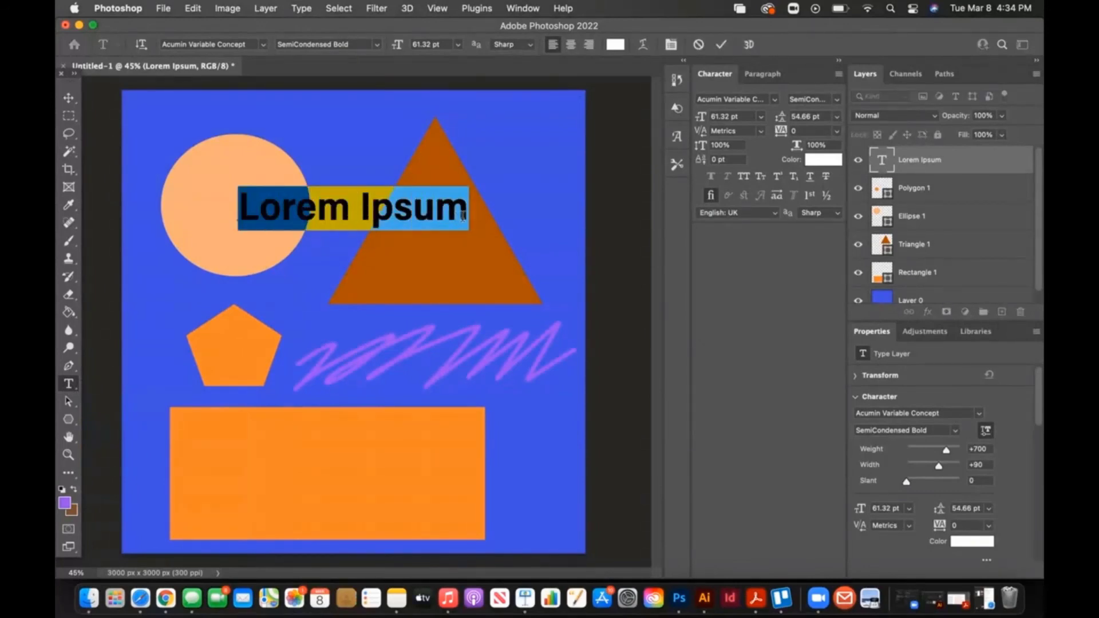
pyautogui.write('MI')
pyautogui.press('BackSpace')
pyautogui.write('ia')
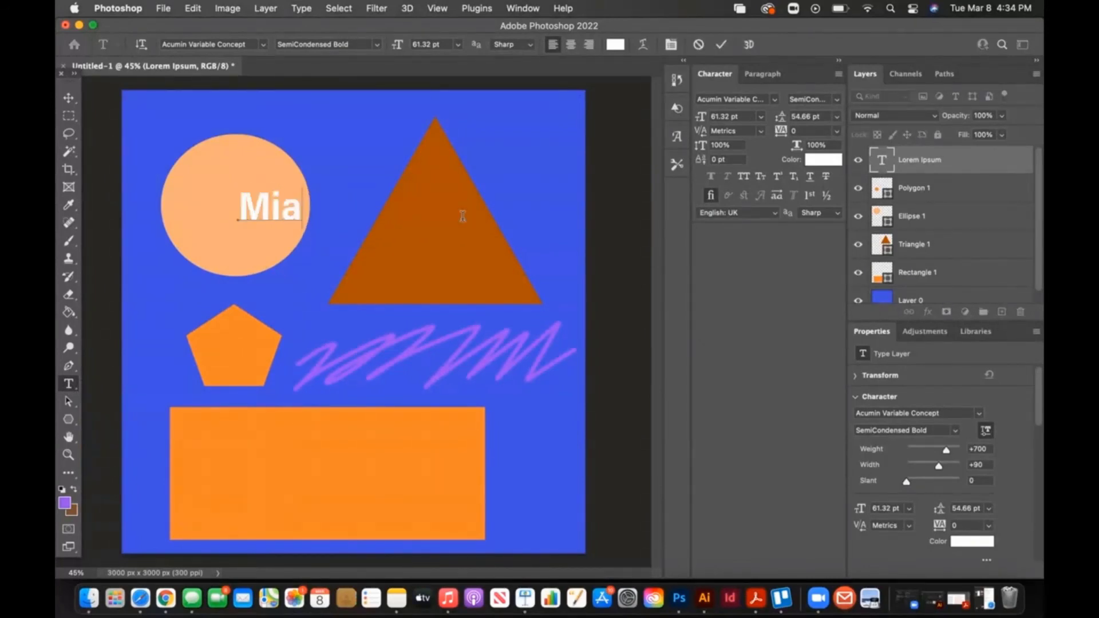
pyautogui.write('mi Dade College')
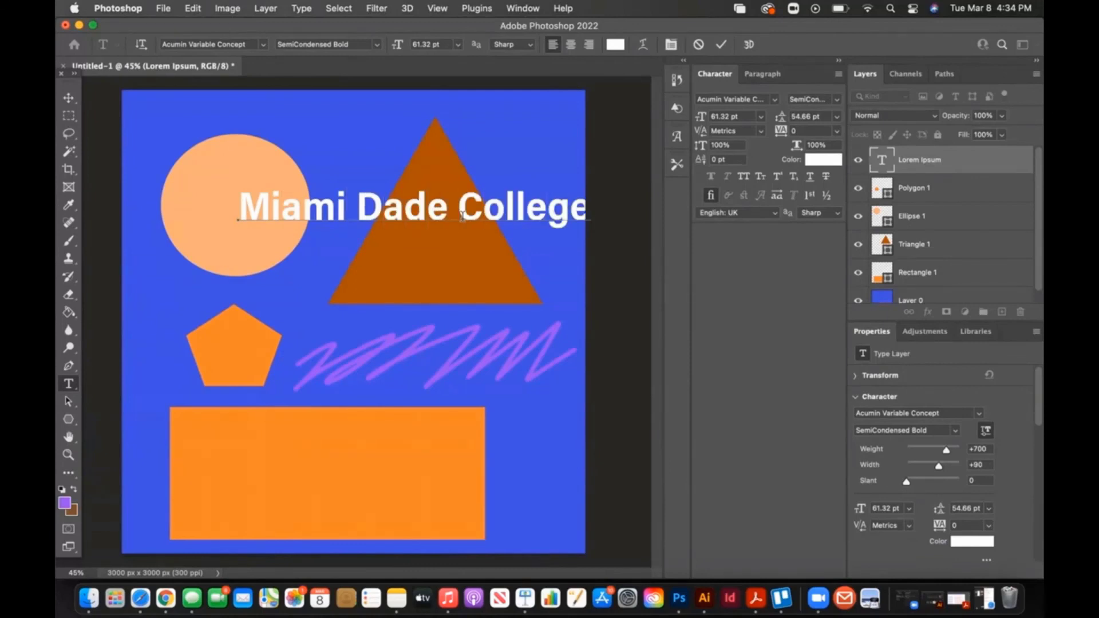
pyautogui.click(65, 99)
pyautogui.moveTo(324, 275); pyautogui.dragTo(270, 309)
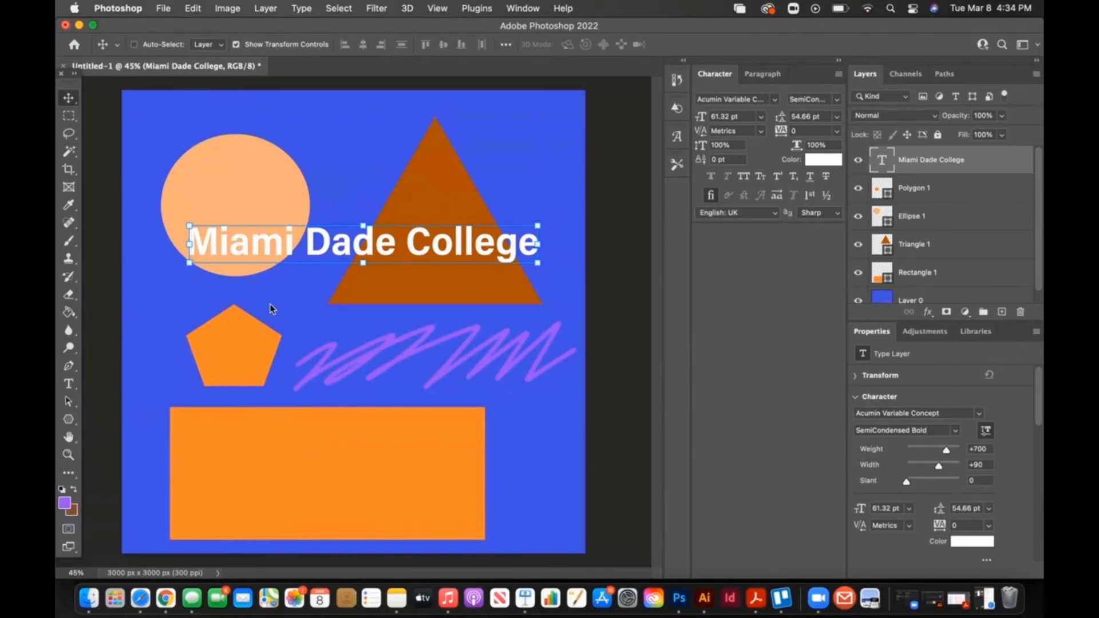
# Switch to Safari.
pyautogui.click(141, 598)
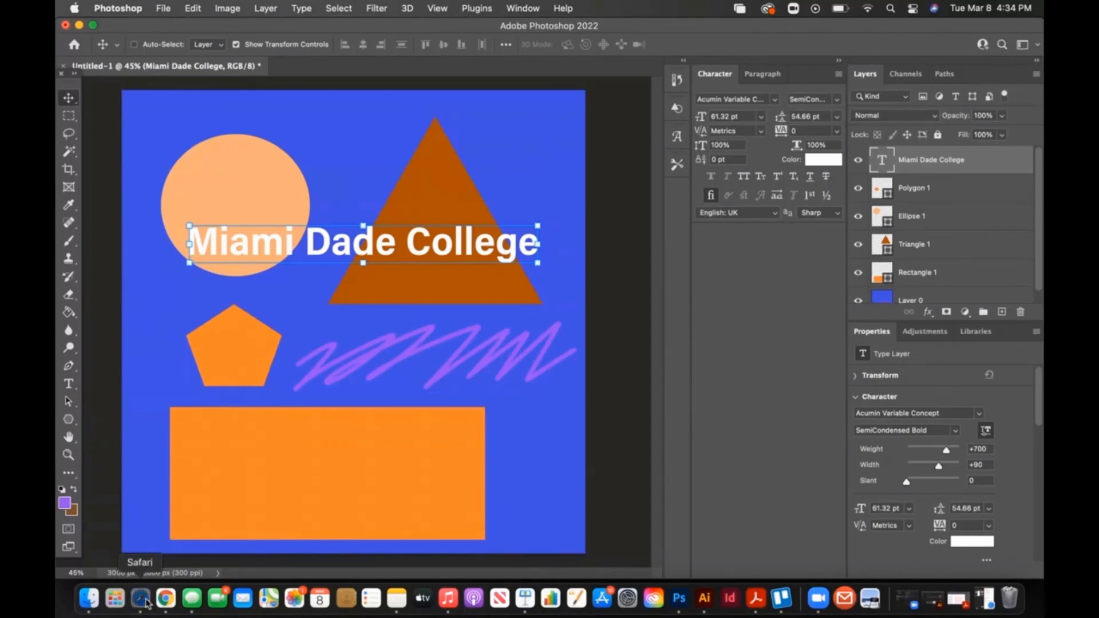